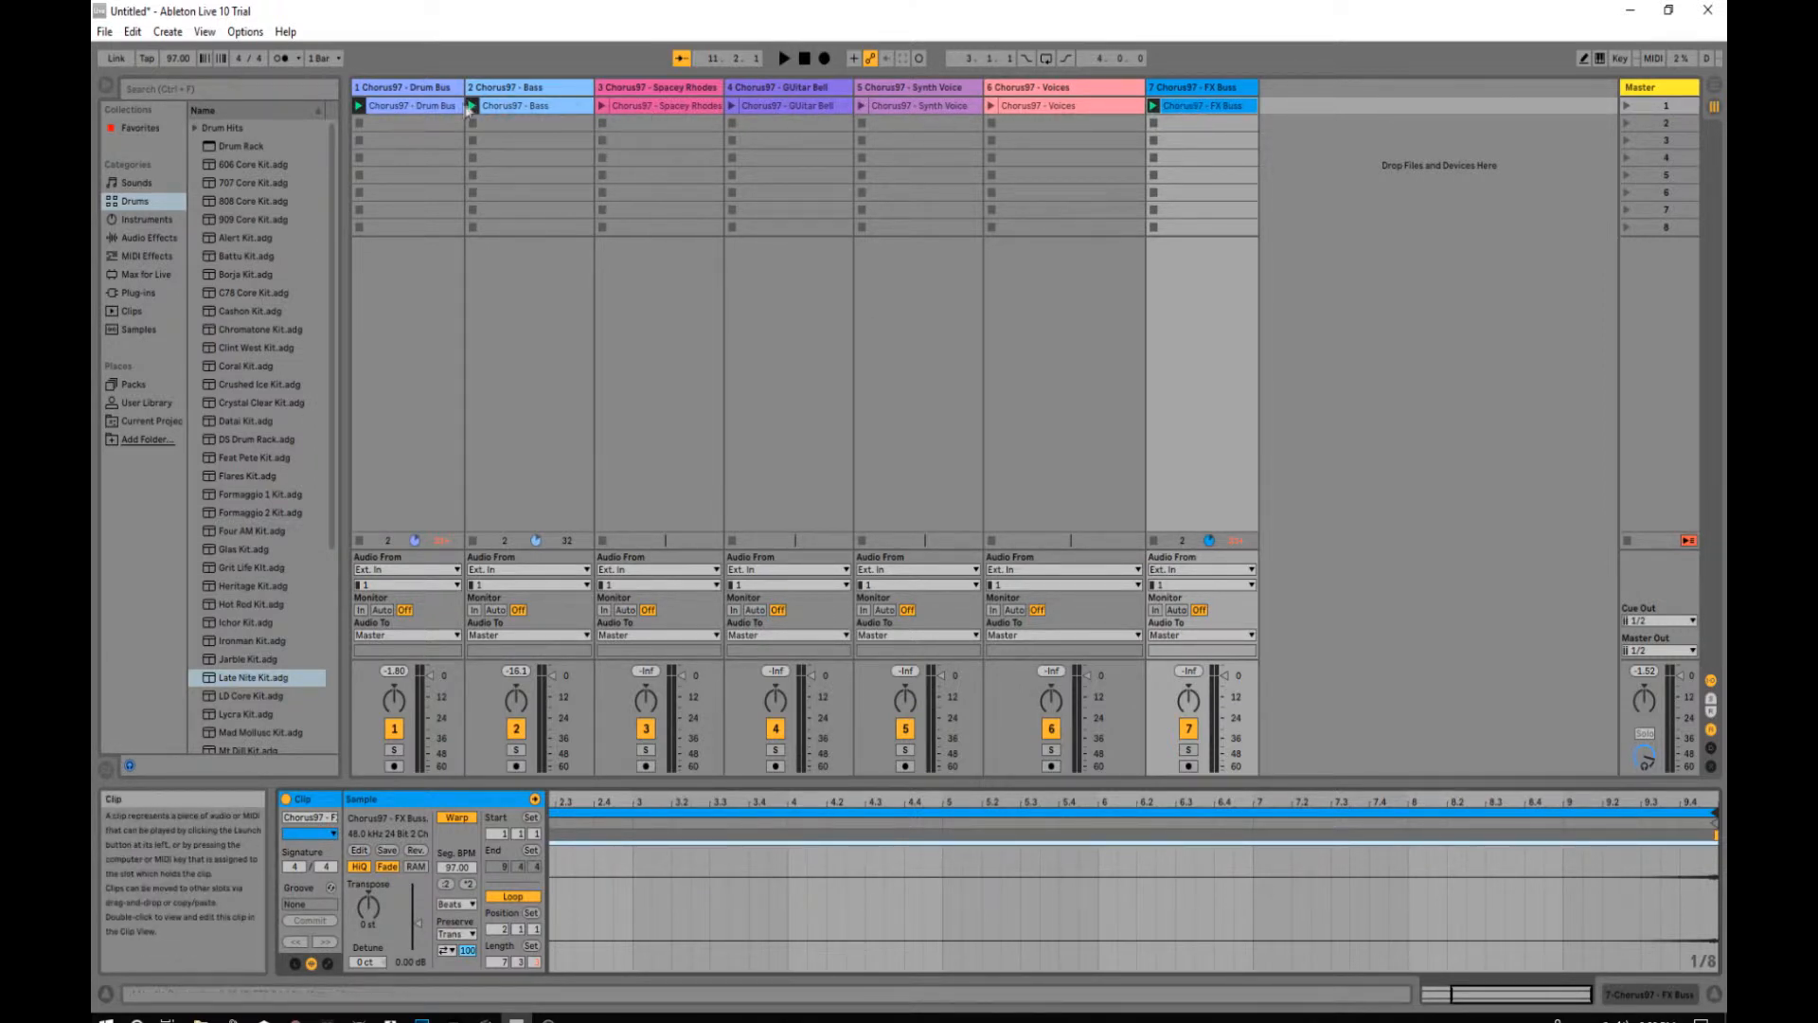
Step: Play all the Chorus97 clips in the first scene, stop playback and select the Bass clip
left_click(1625, 105)
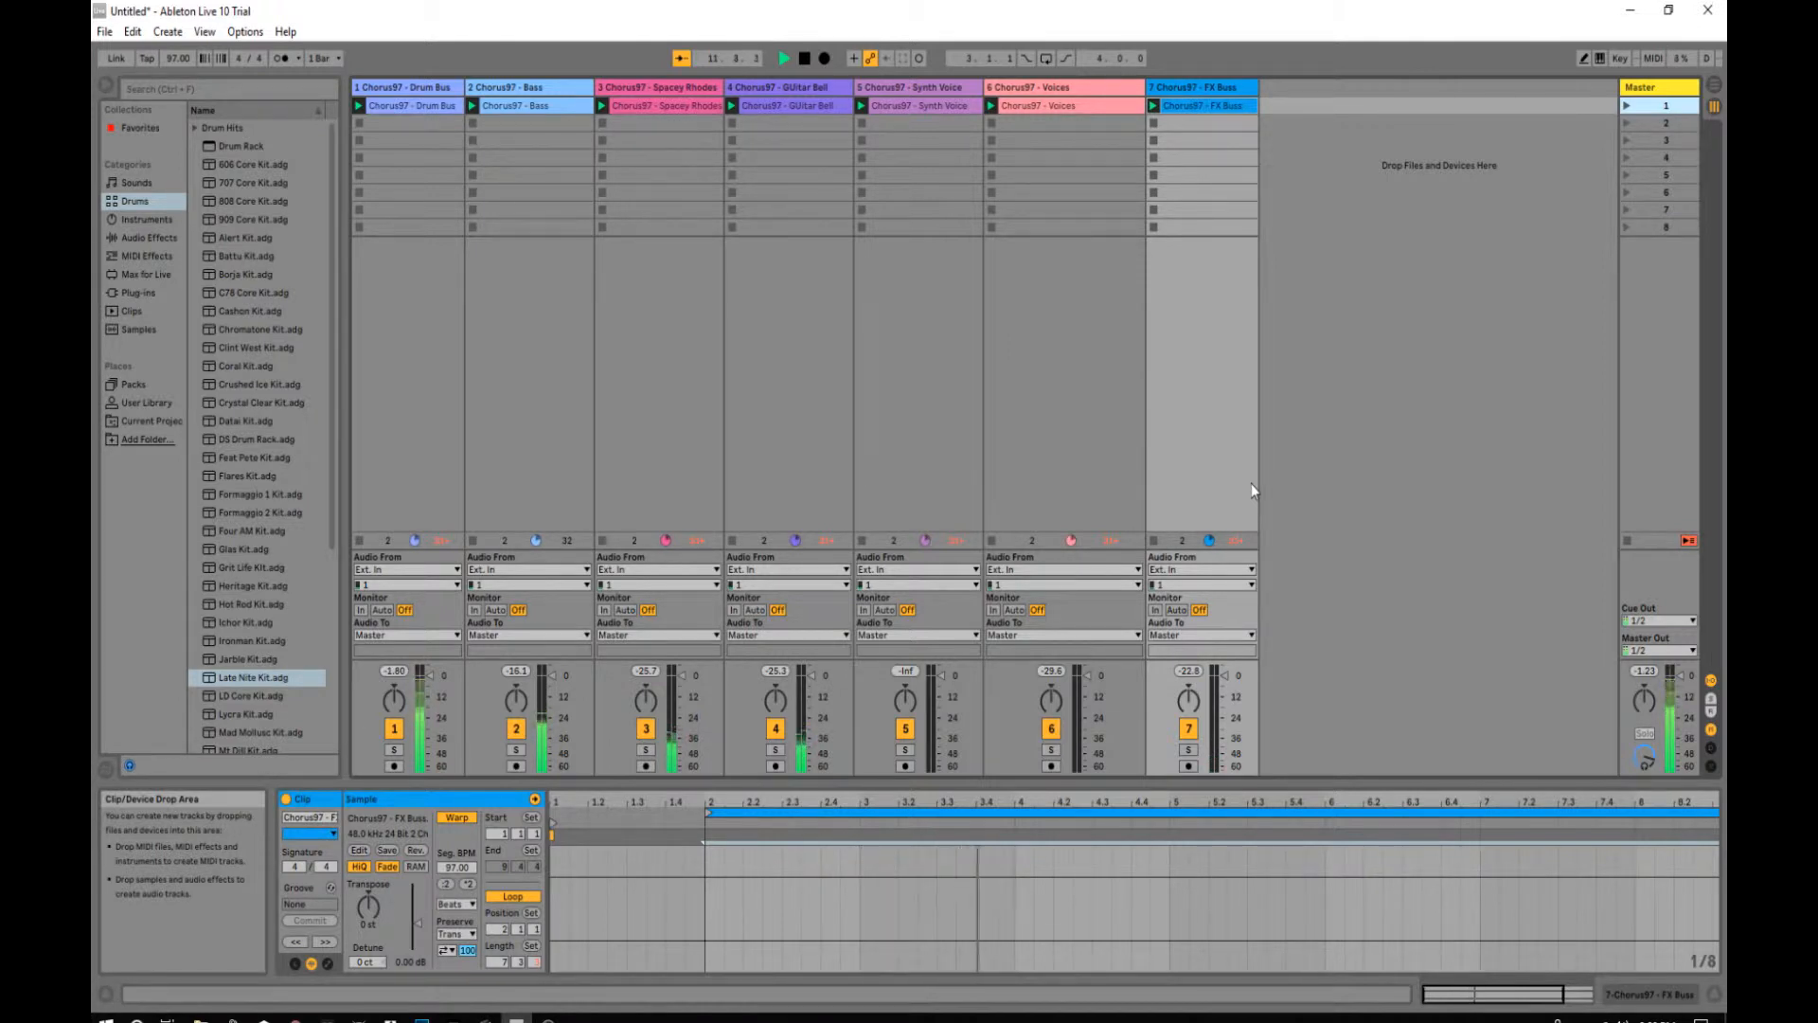
key("space")
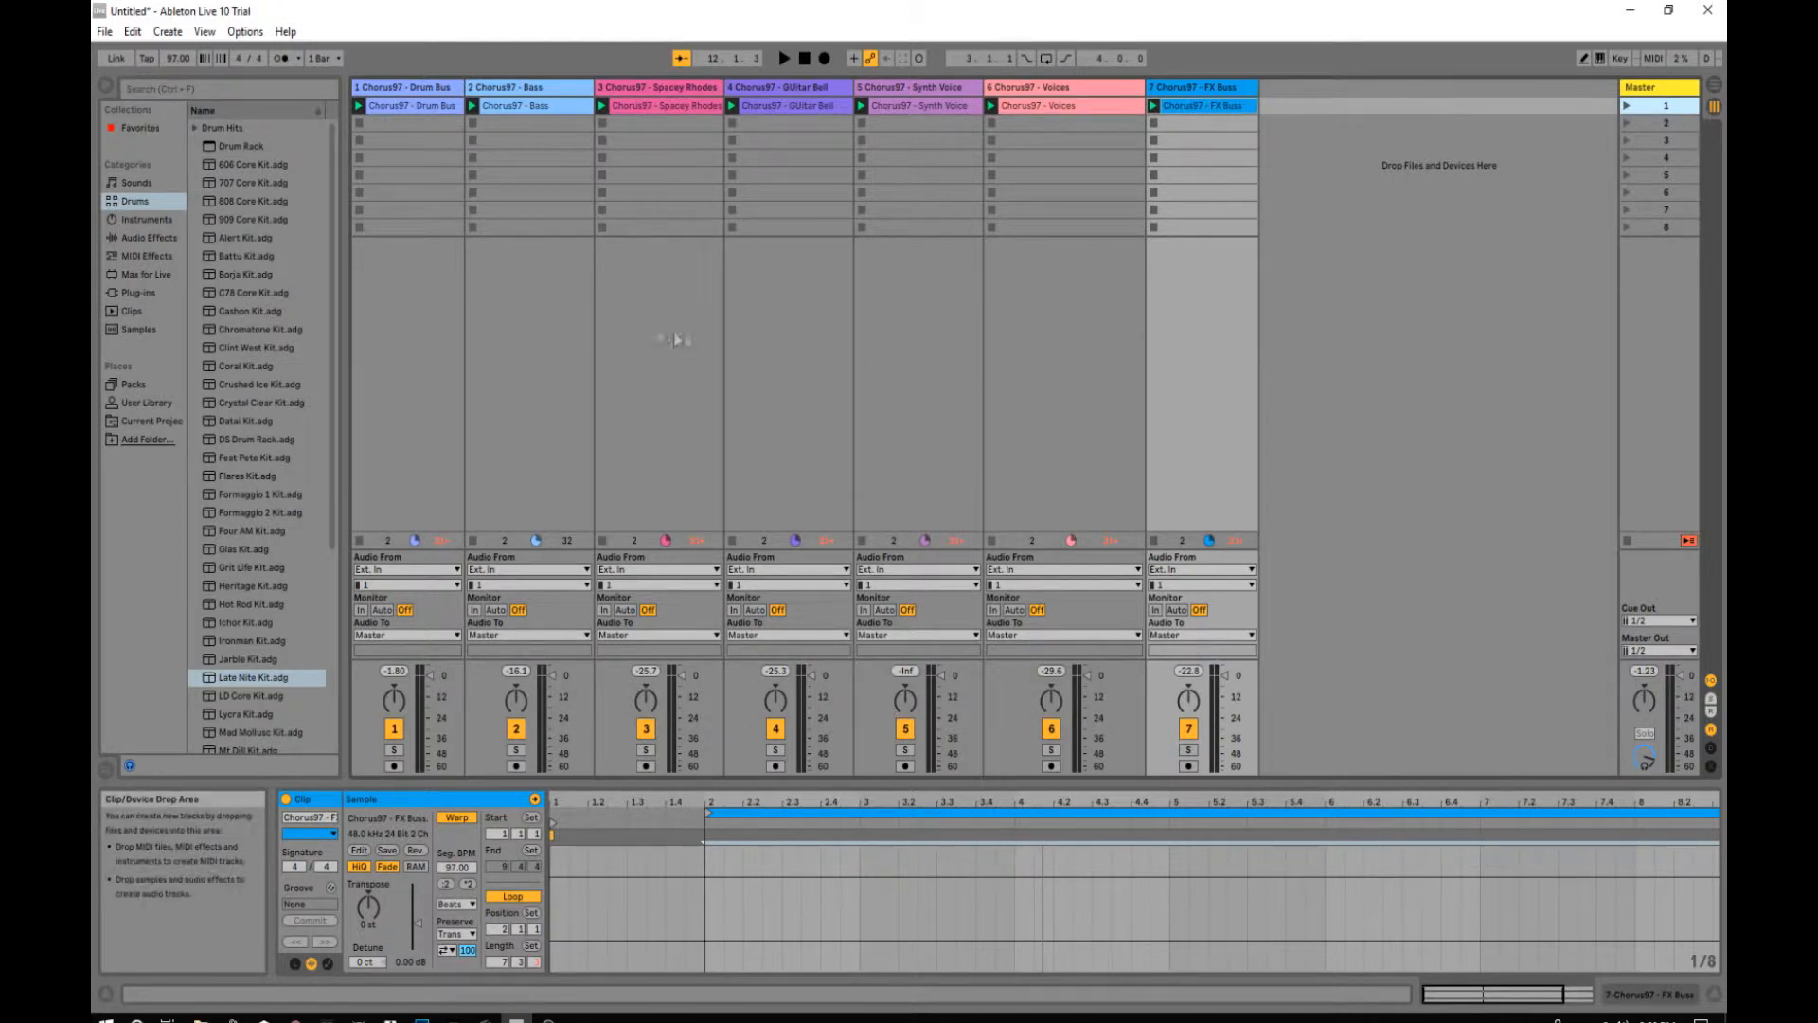
left_click(549, 106)
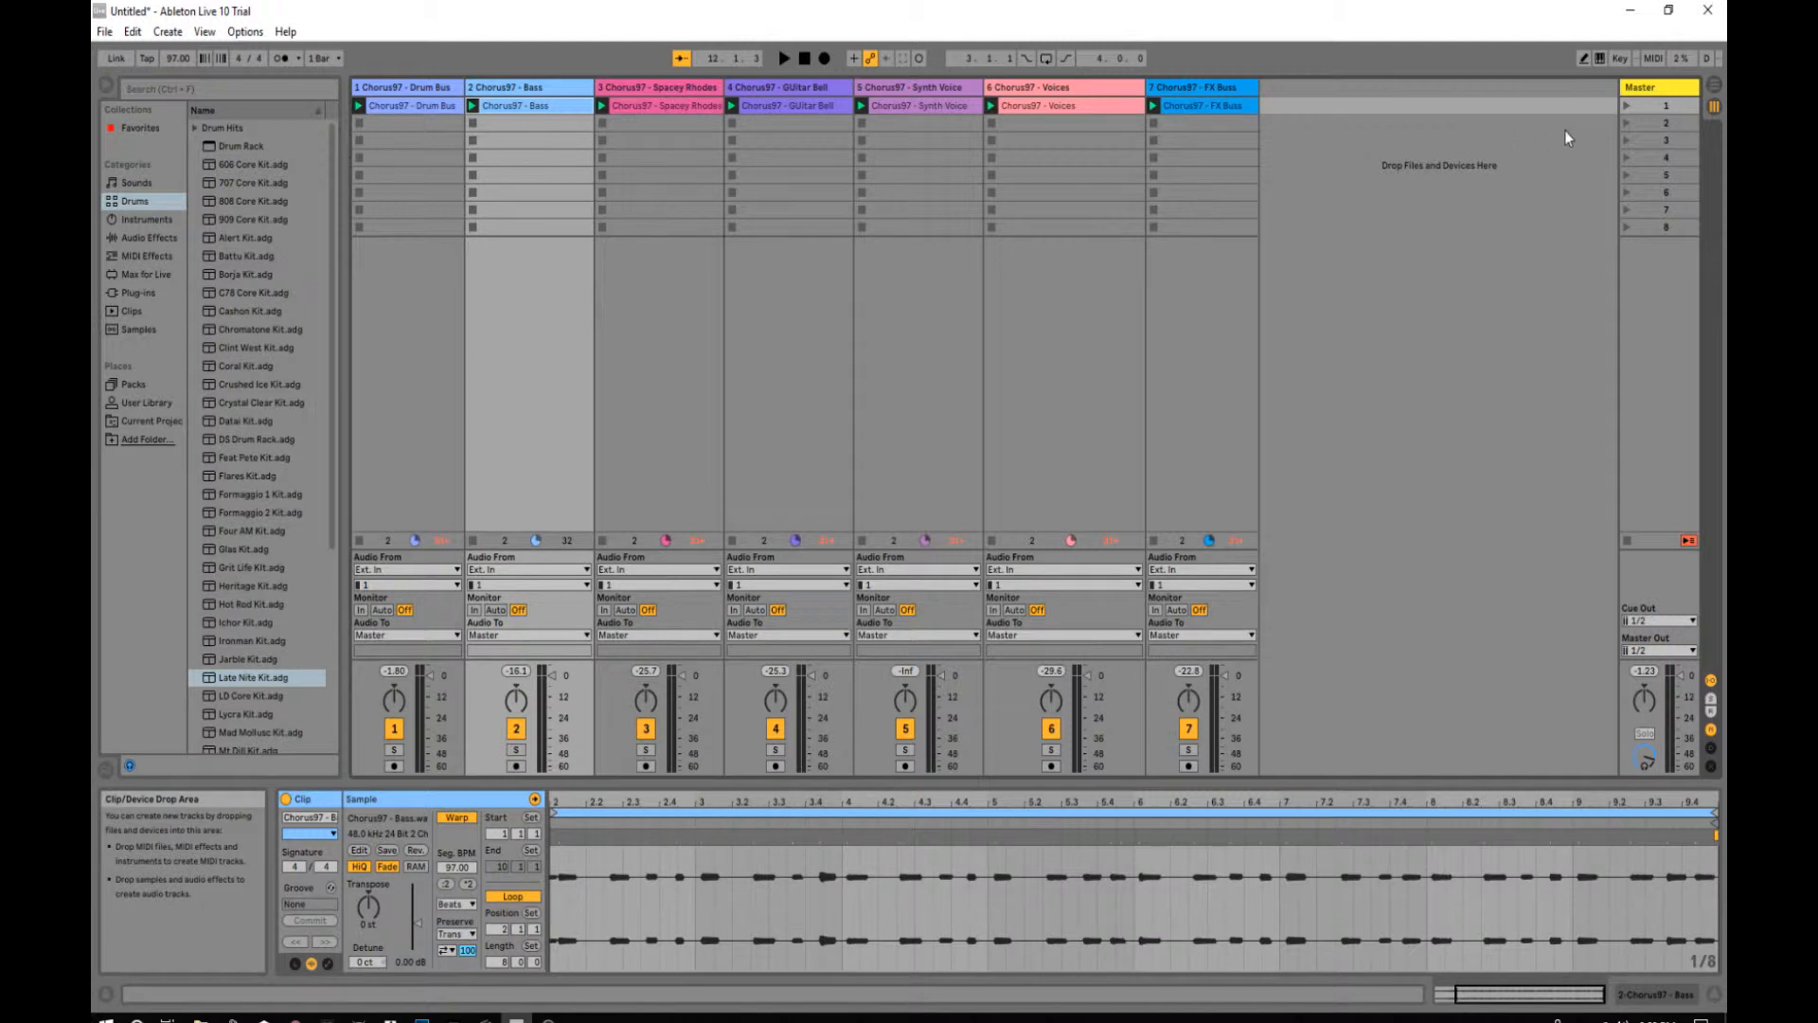
Step: Rename the first scene as Chorus
right_click(1657, 104)
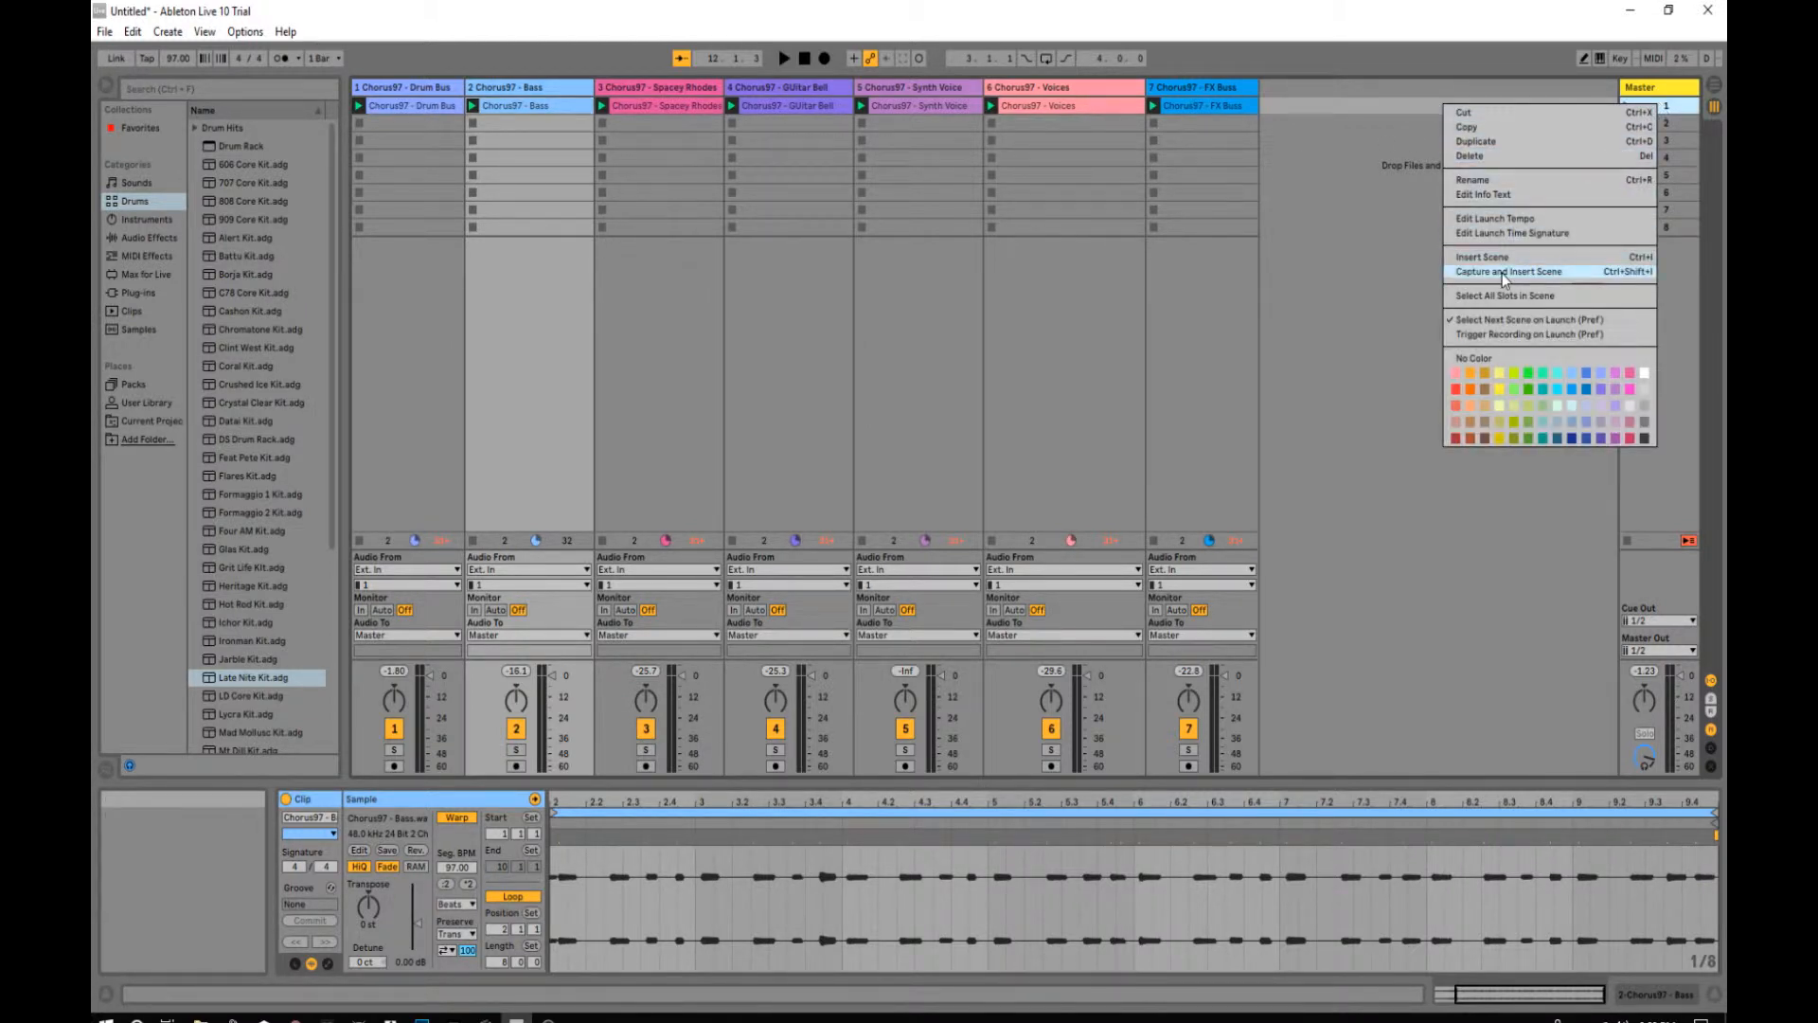
left_click(1474, 180)
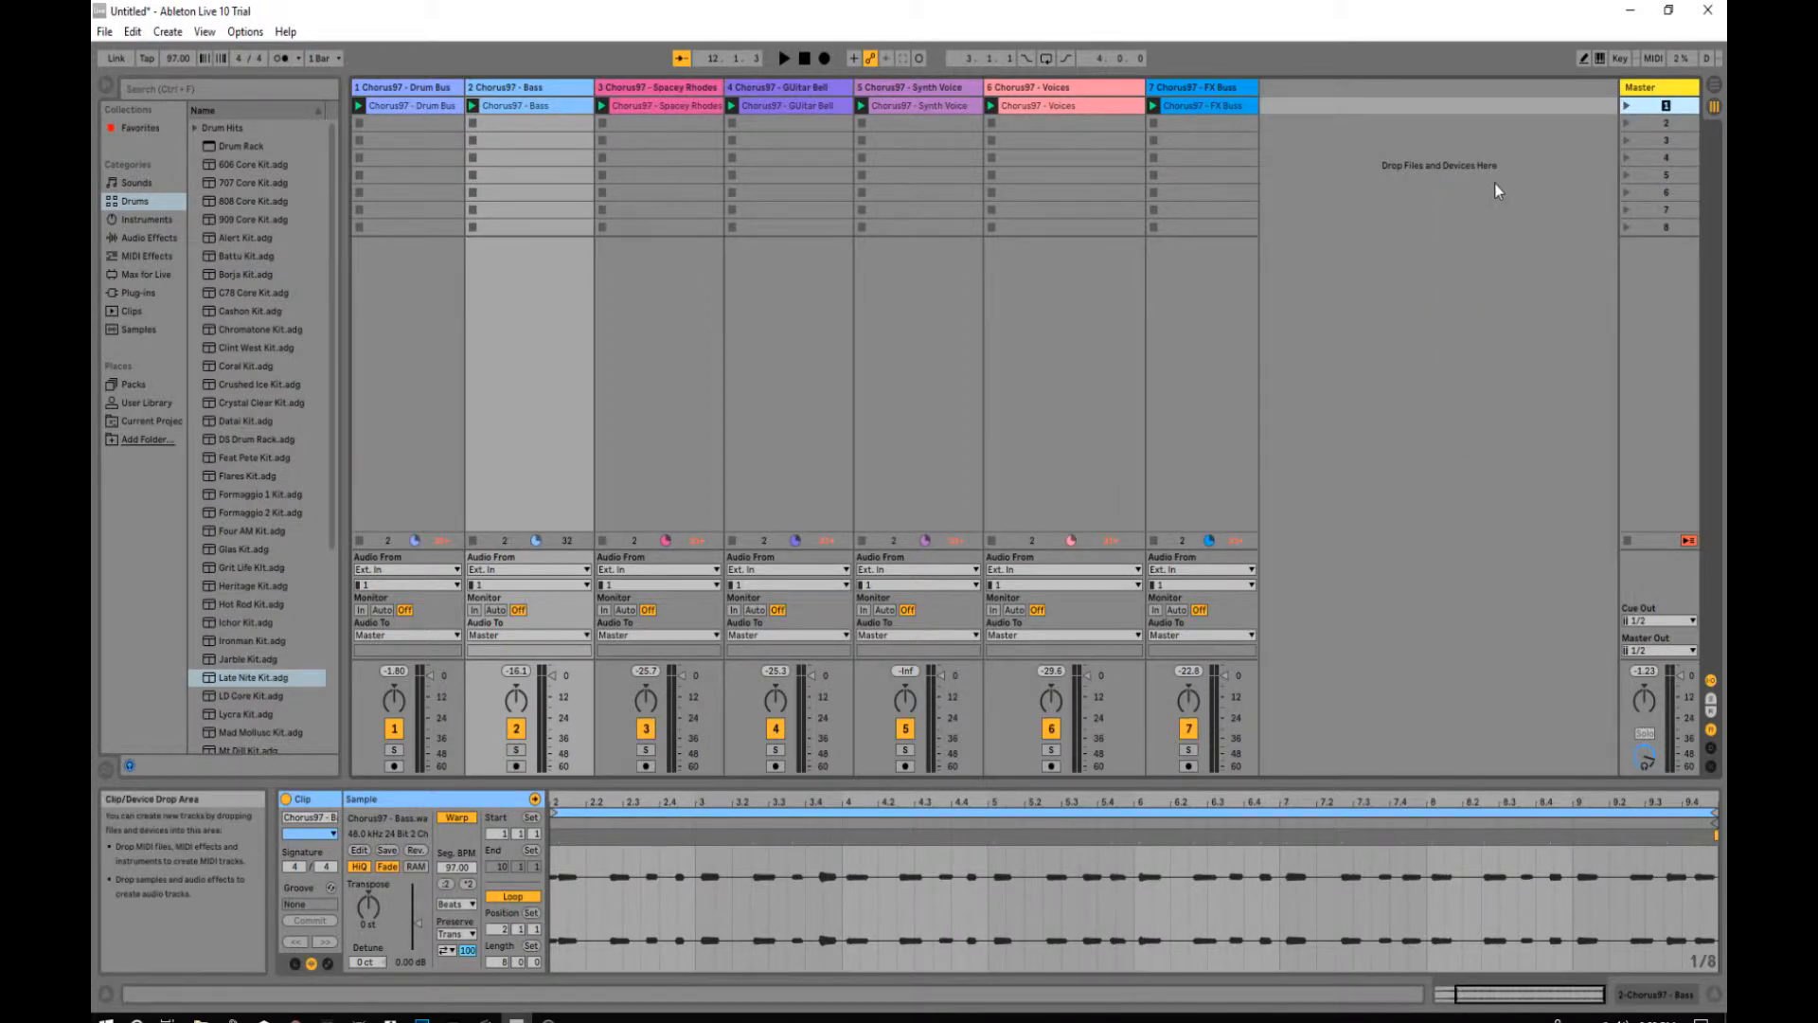
type("Chorus")
left_click(1503, 246)
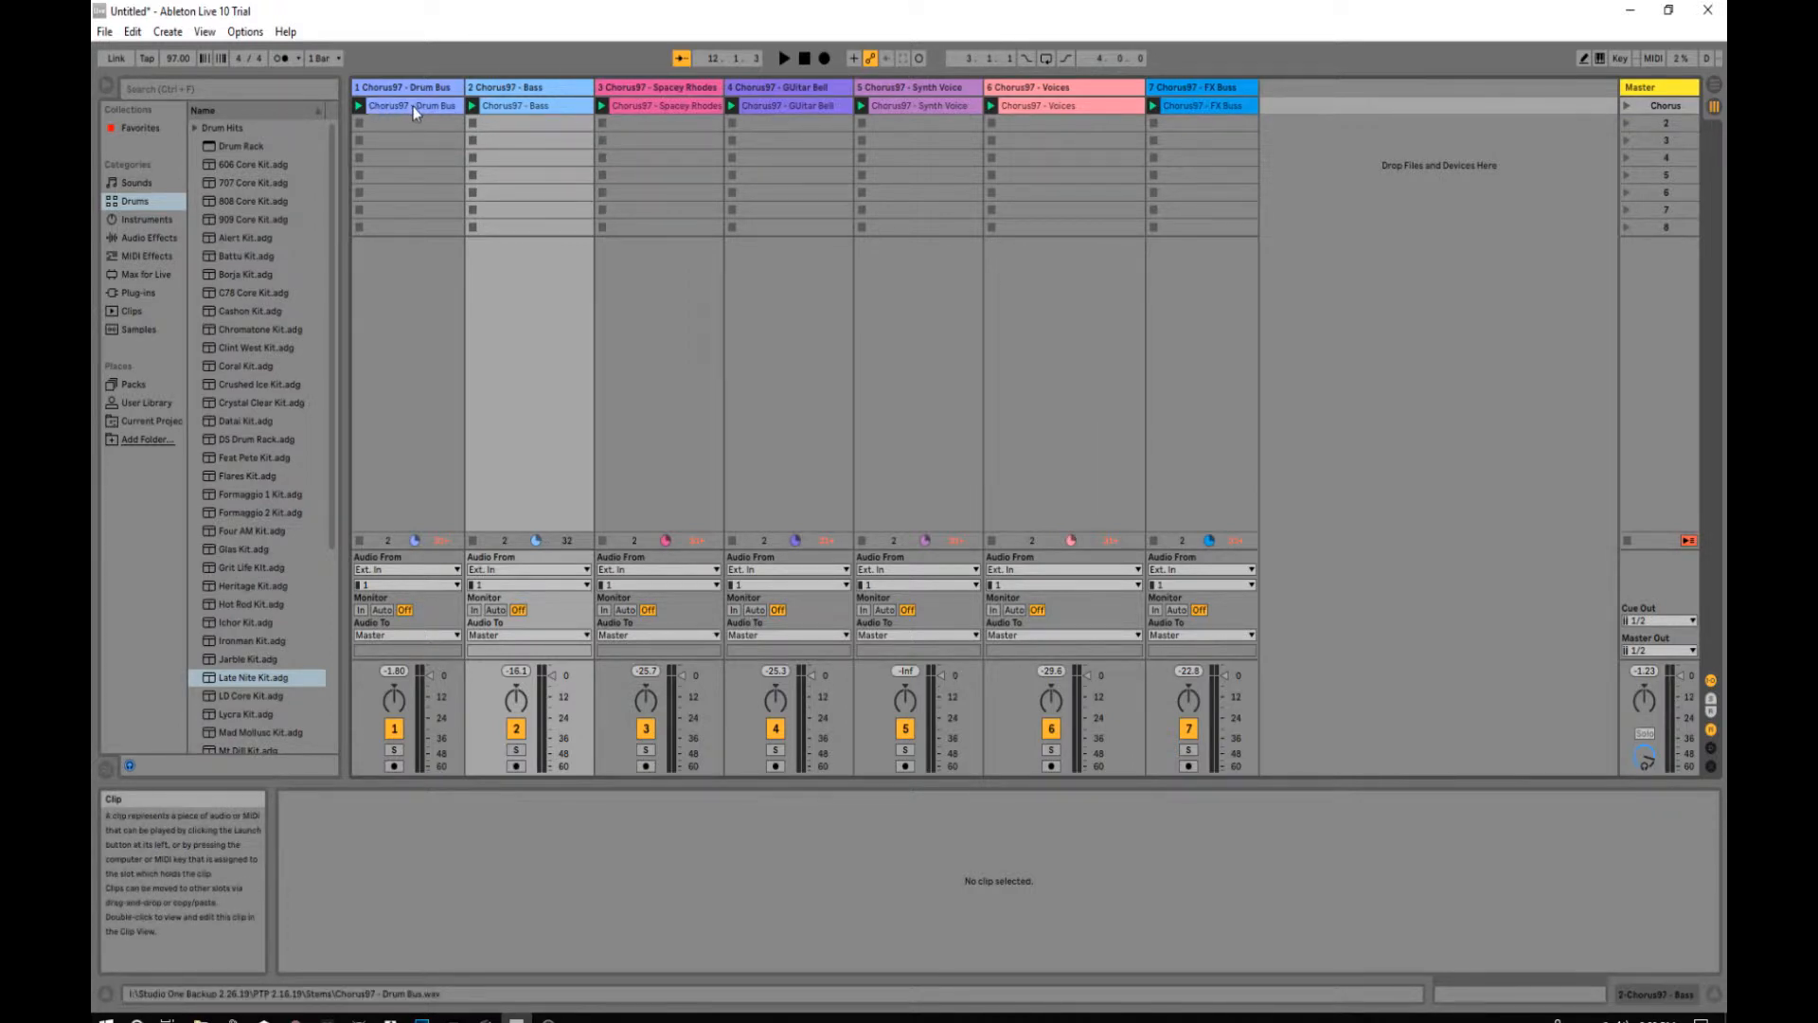
Step: Give the Chorus scene a launch tempo of 103 BPM and play the scene from the start
right_click(1656, 106)
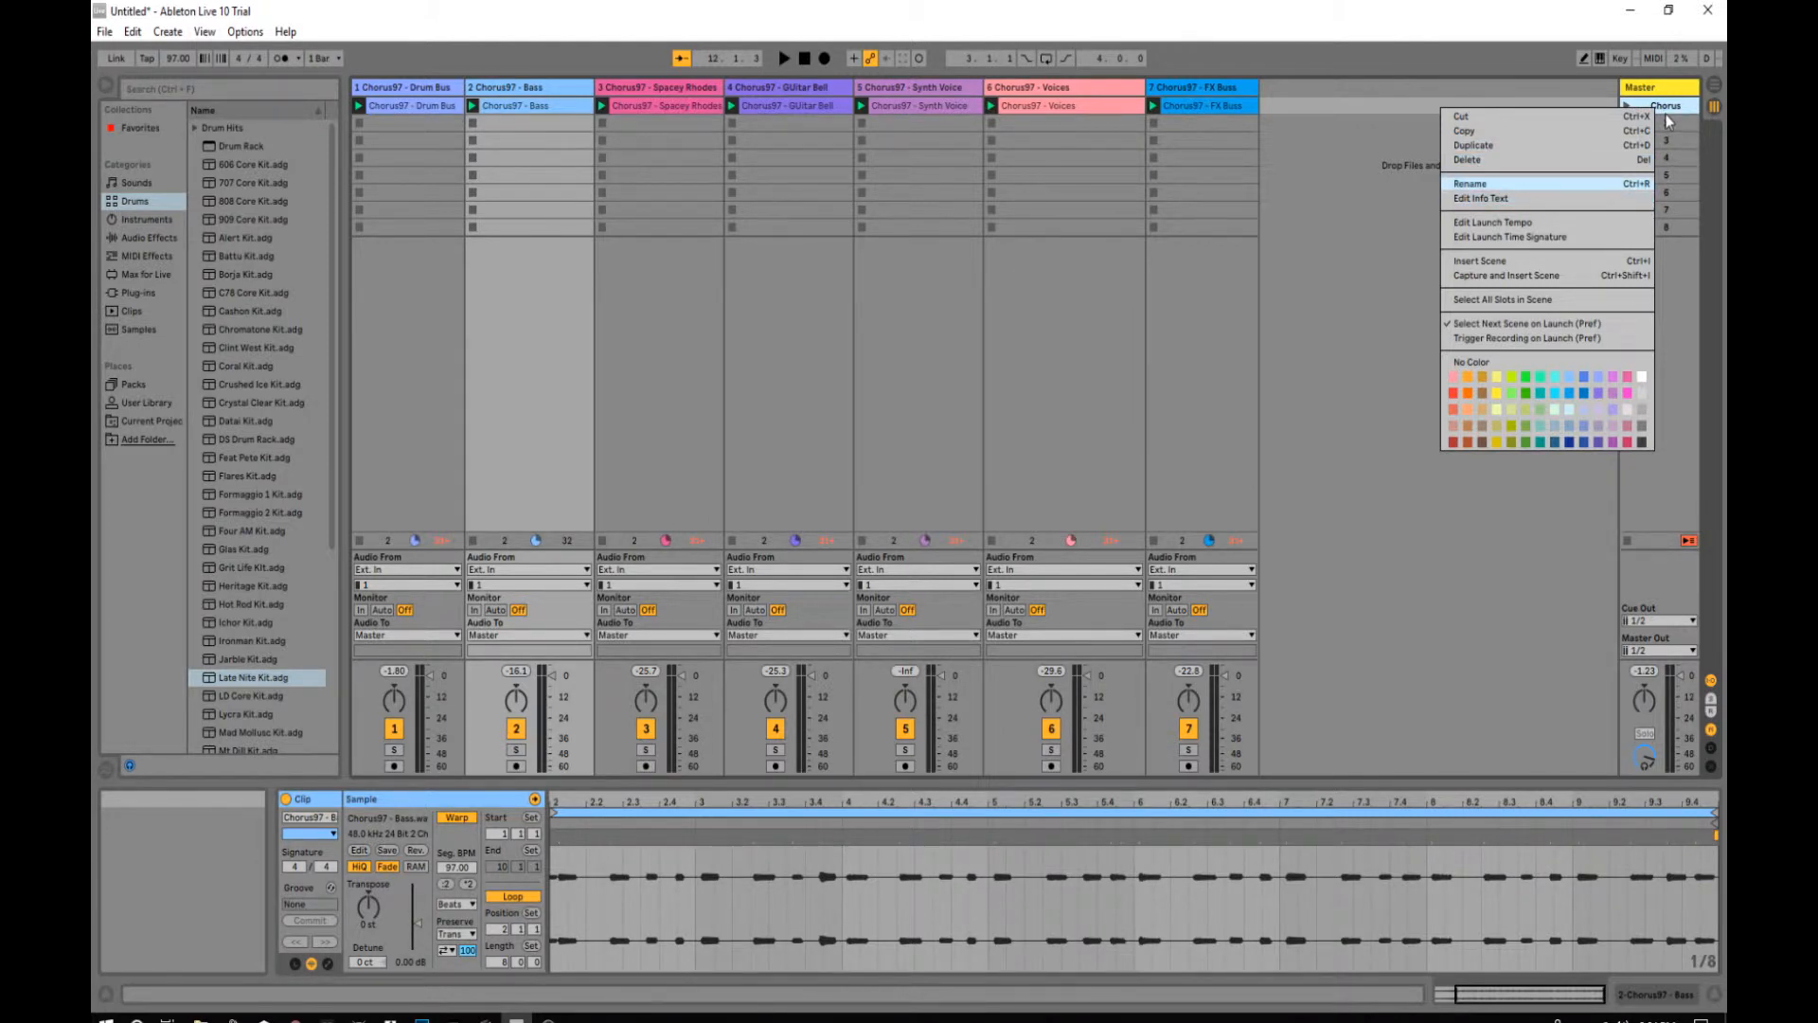
left_click(1492, 223)
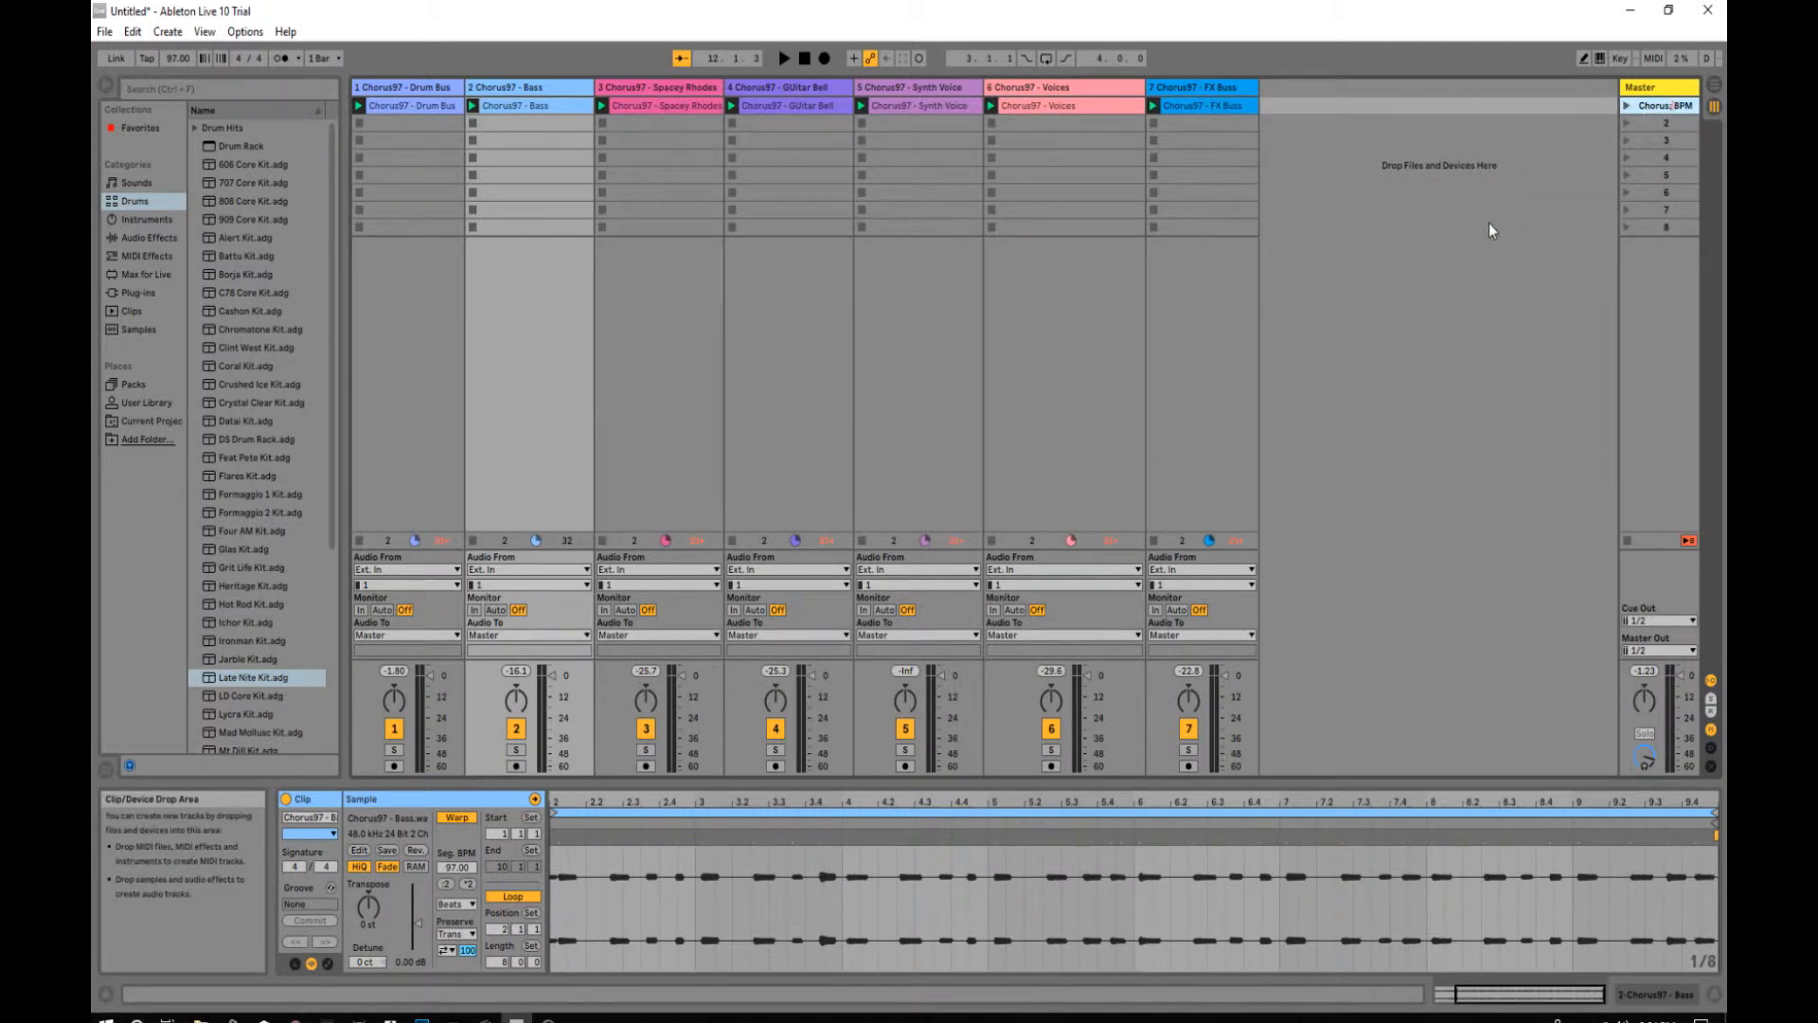
type("103")
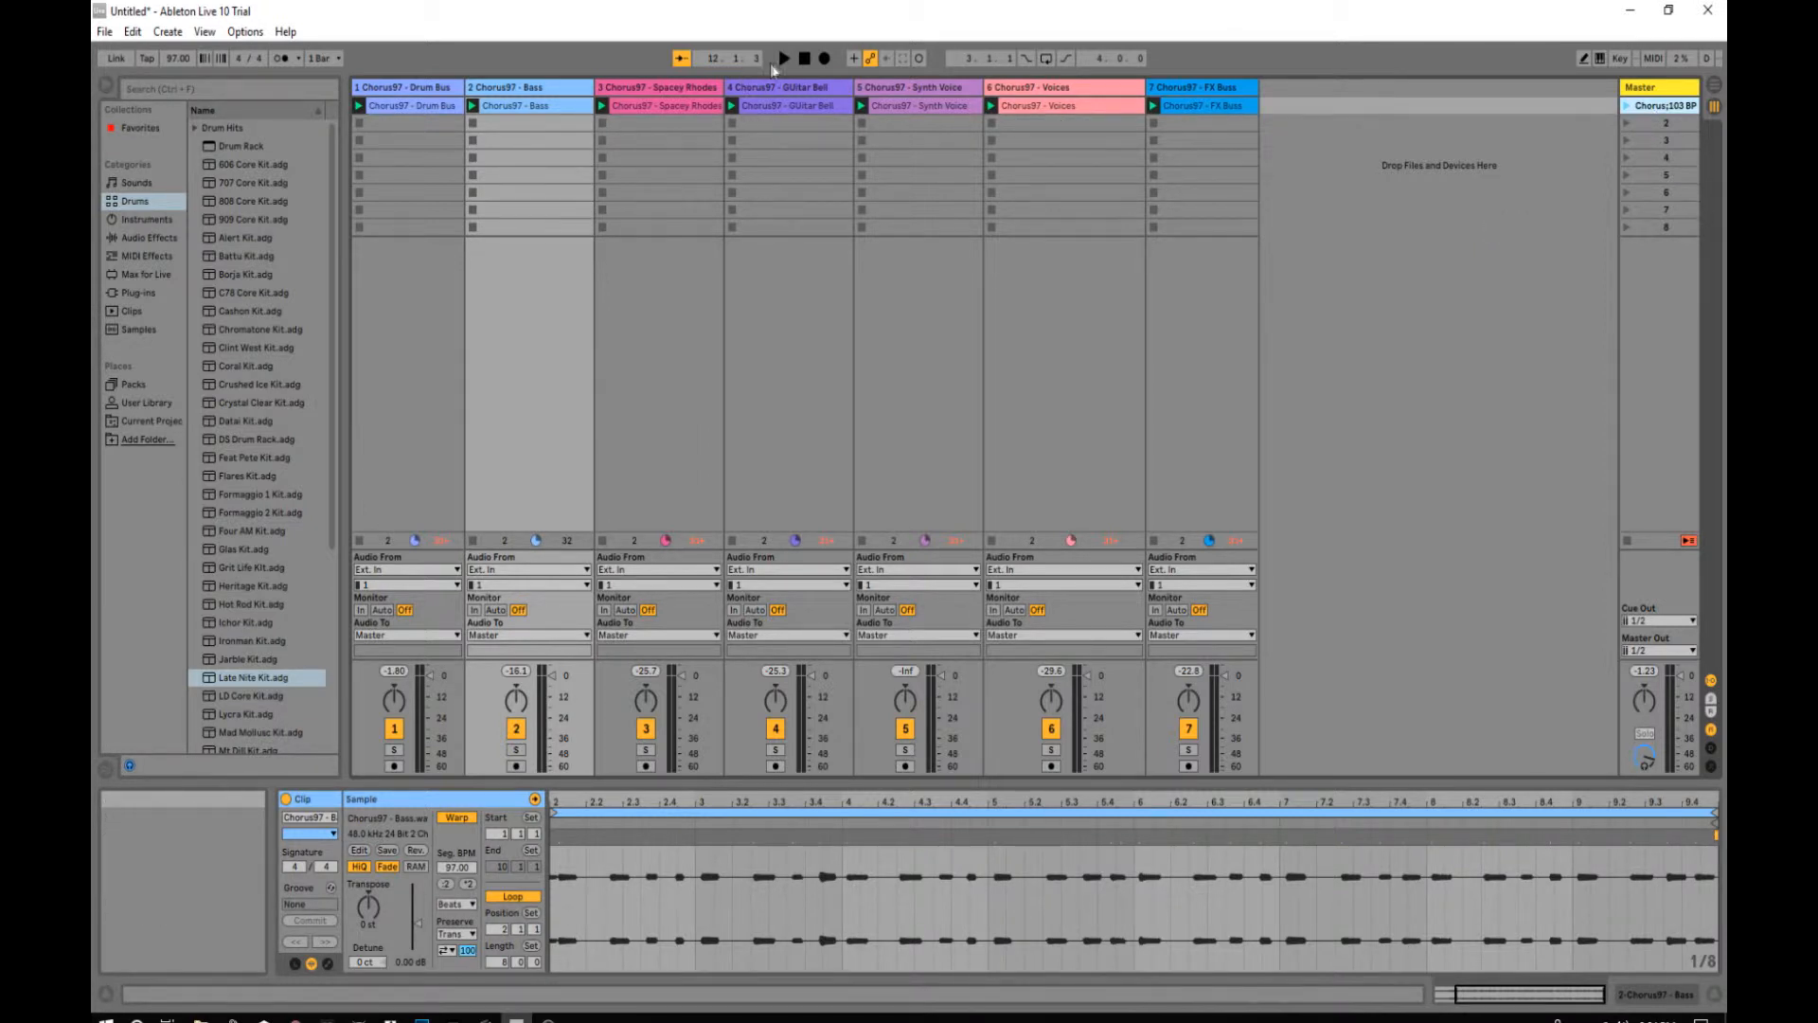
left_click(804, 59)
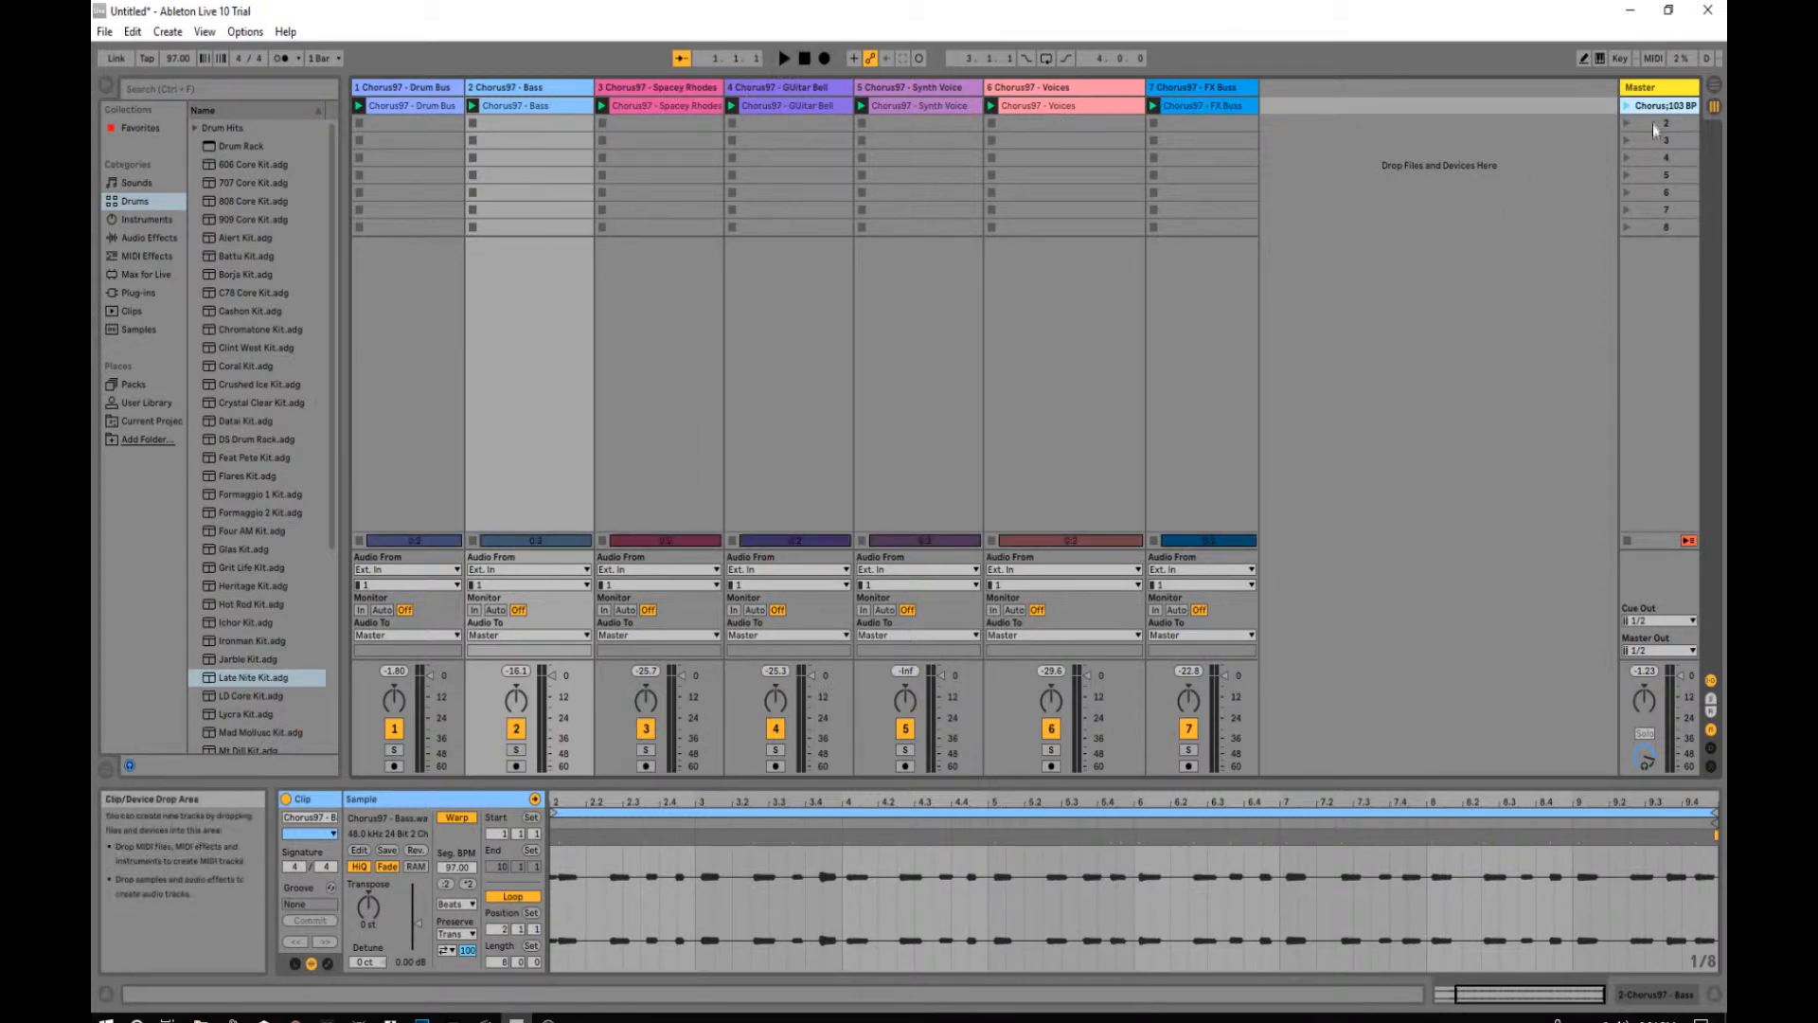
left_click(1628, 107)
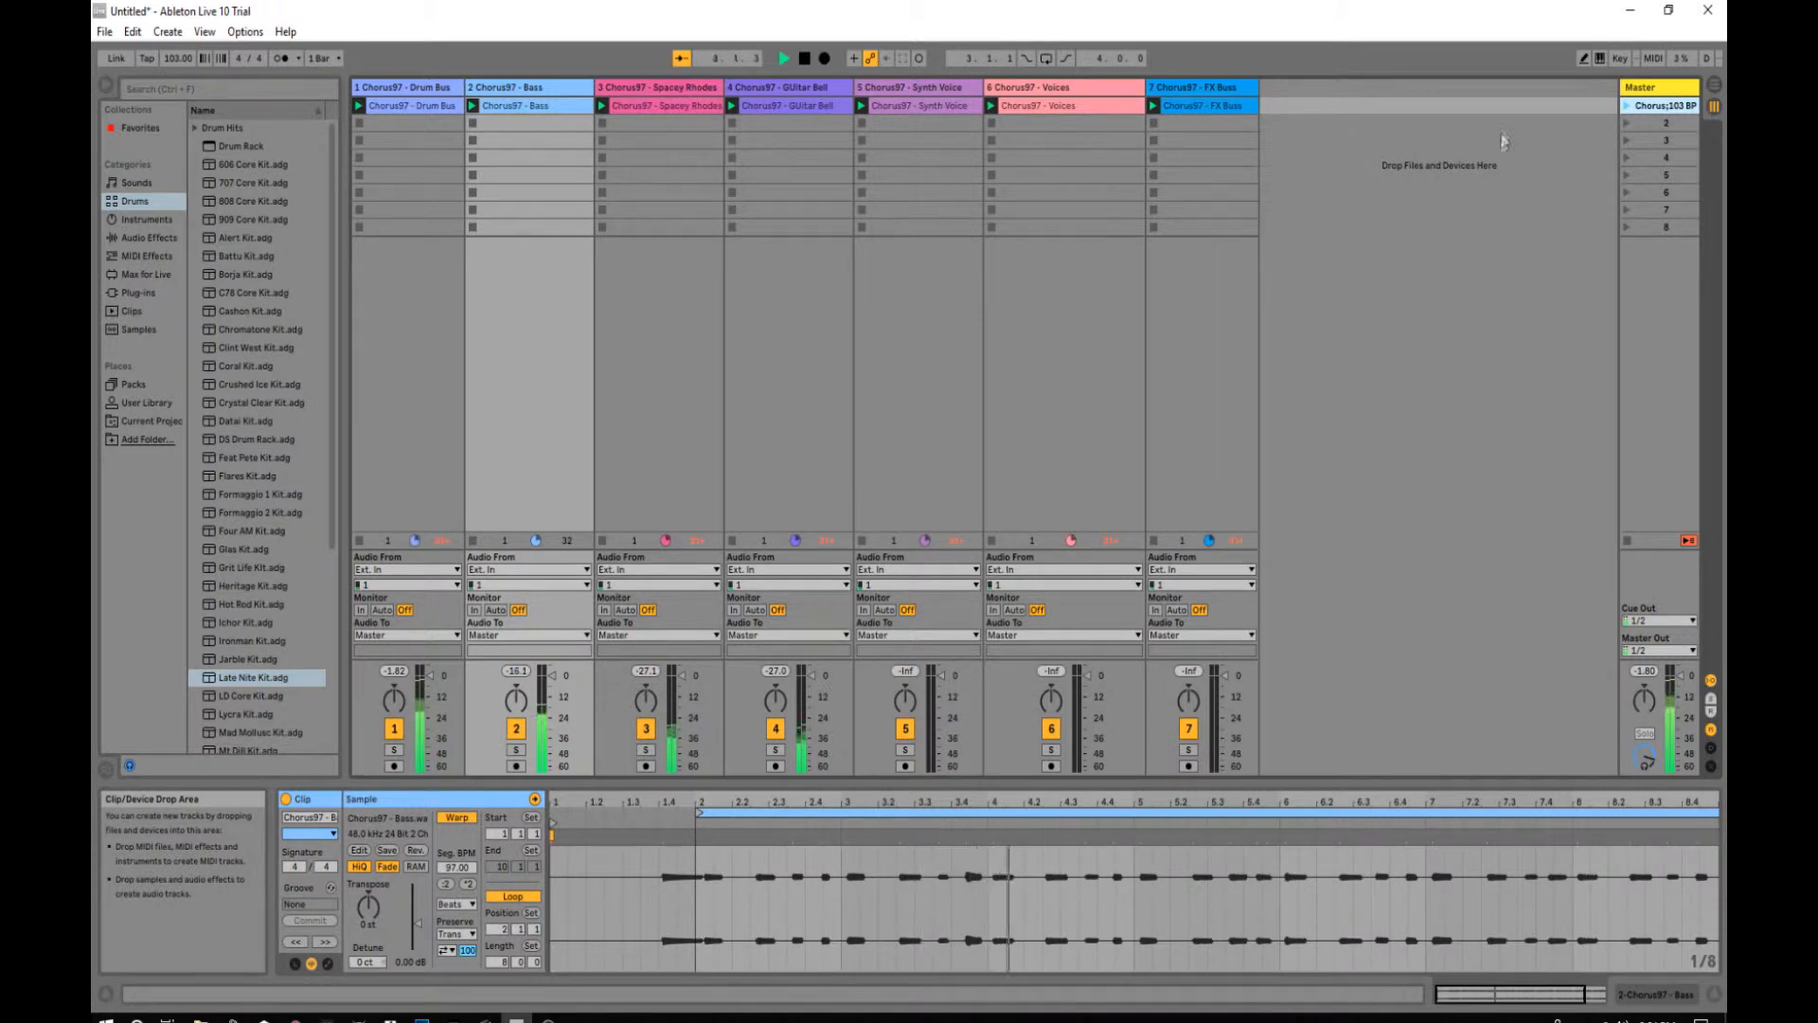
Step: Remove the launch tempo from the Chorus scene's name and launch the scene again
right_click(1638, 109)
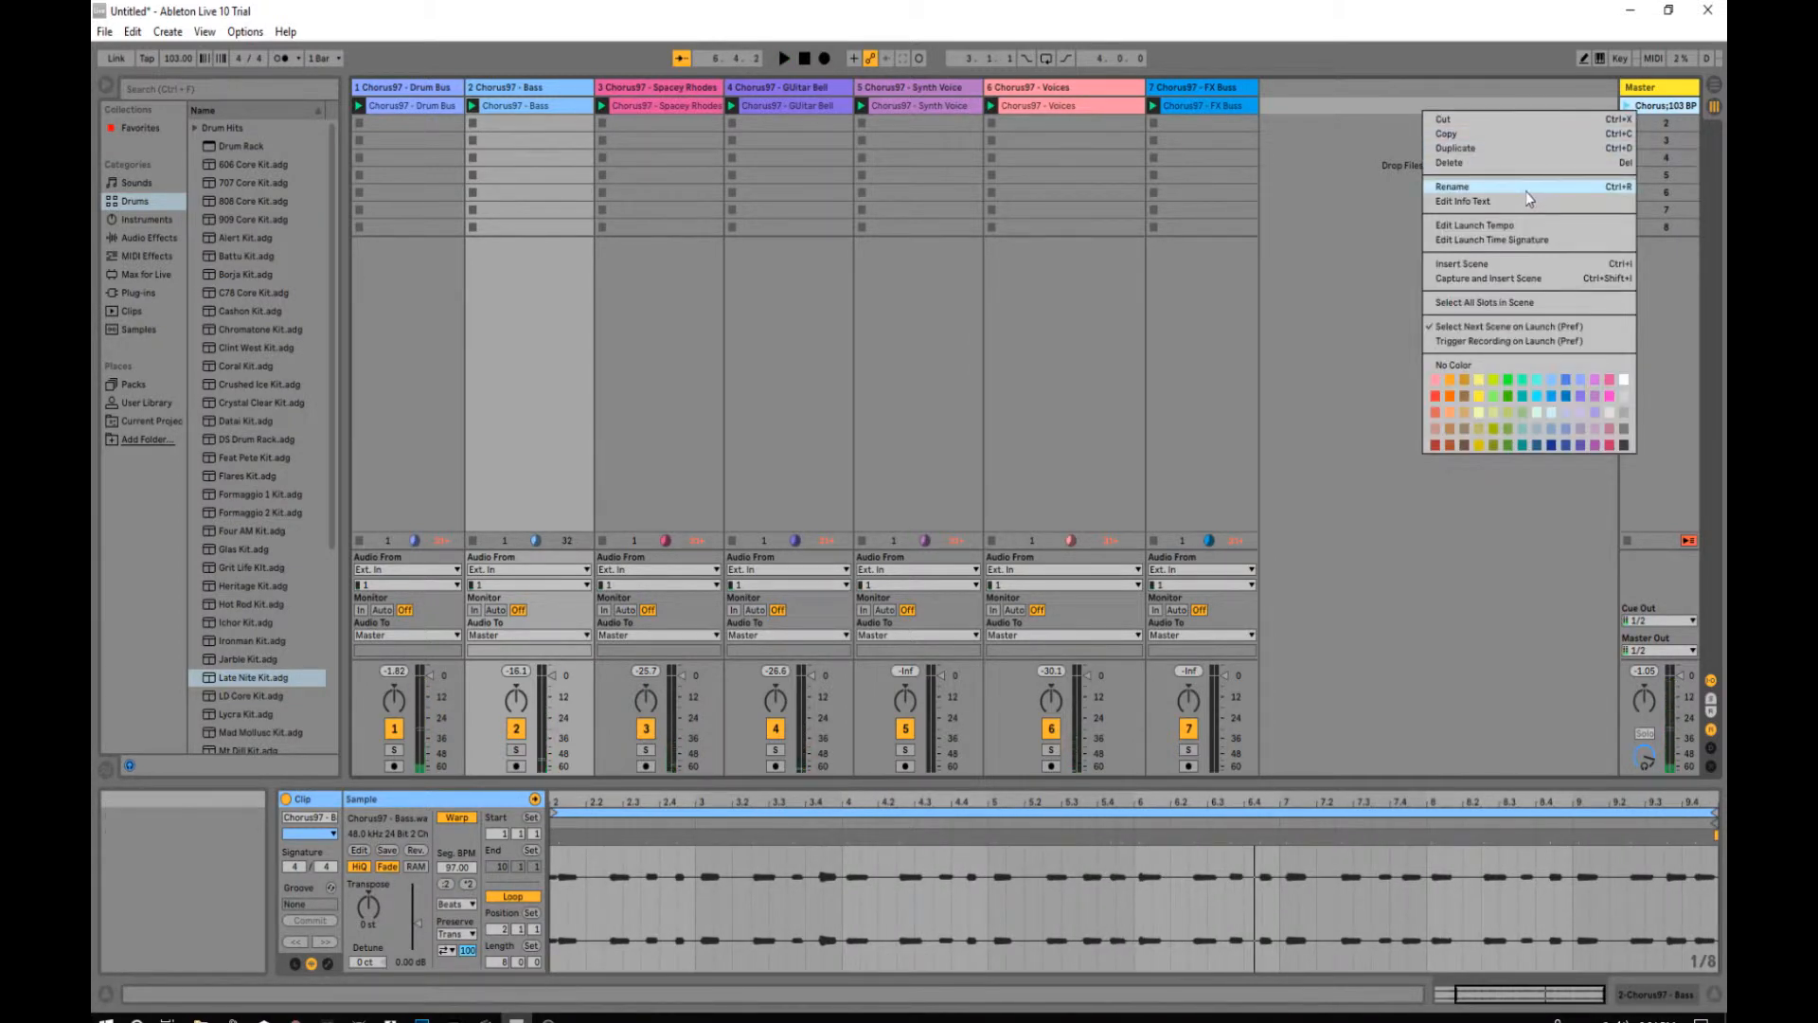
left_click(1519, 227)
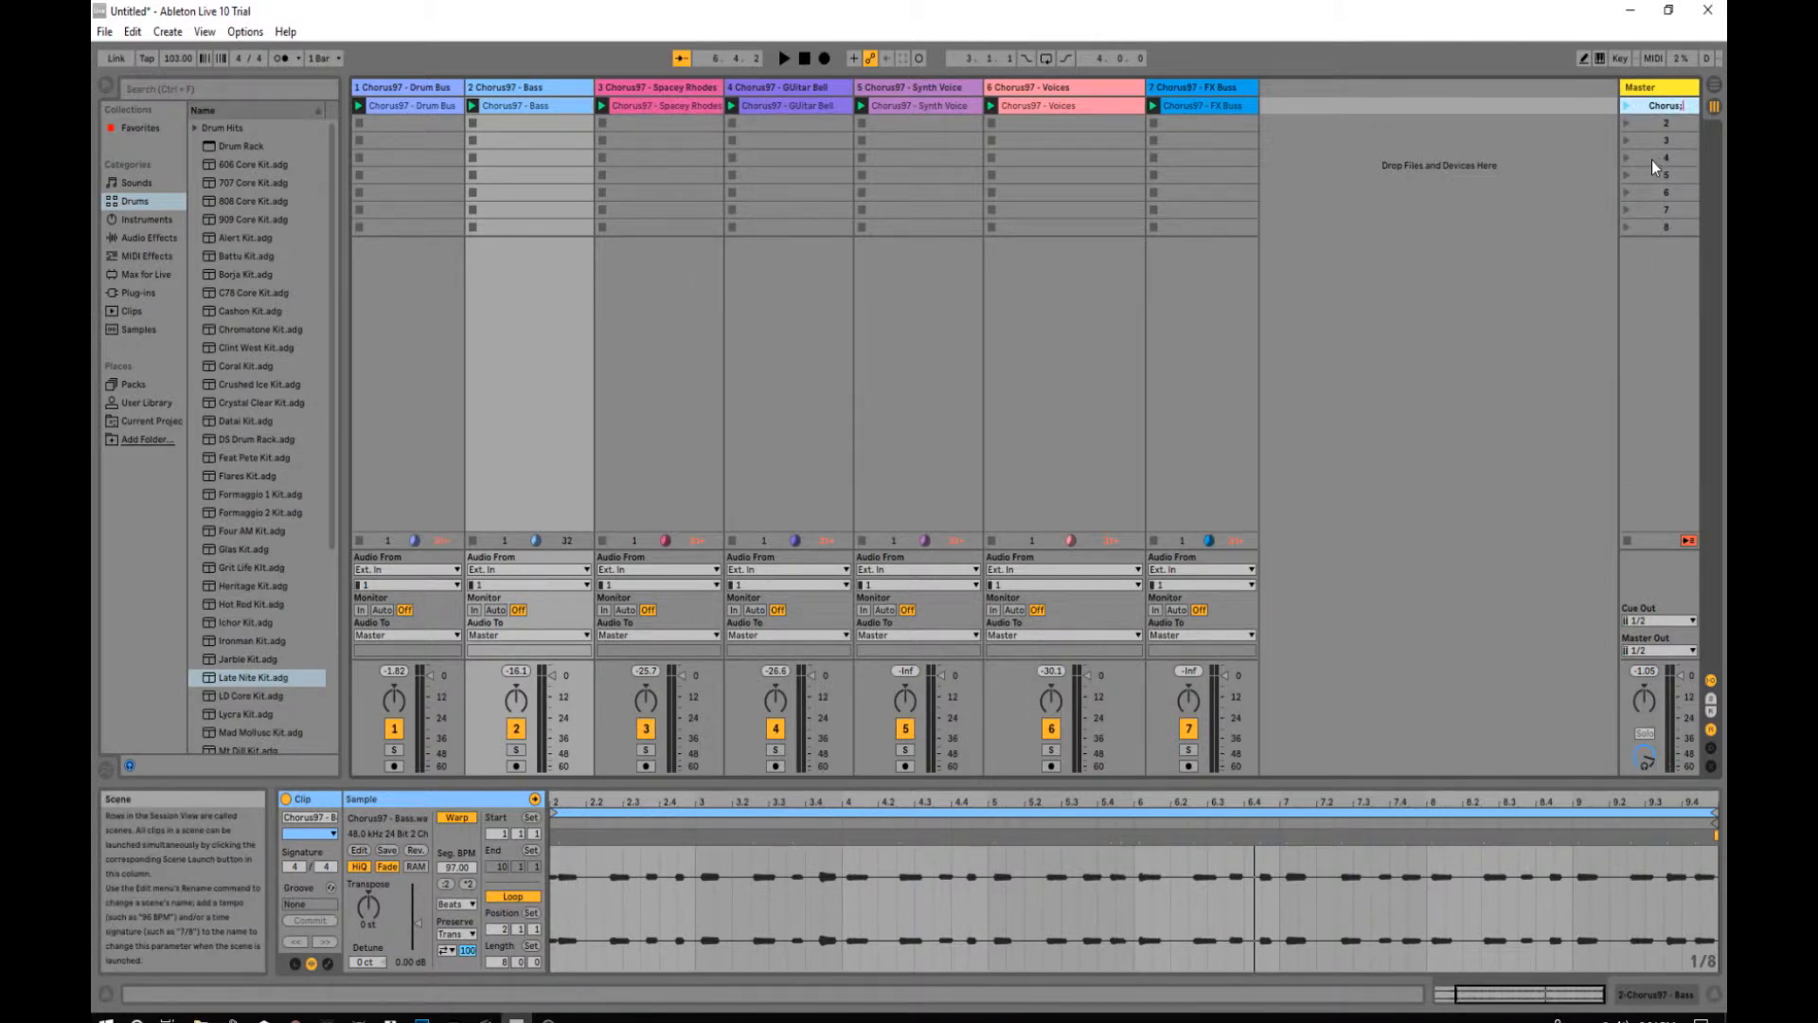
left_click(1626, 106)
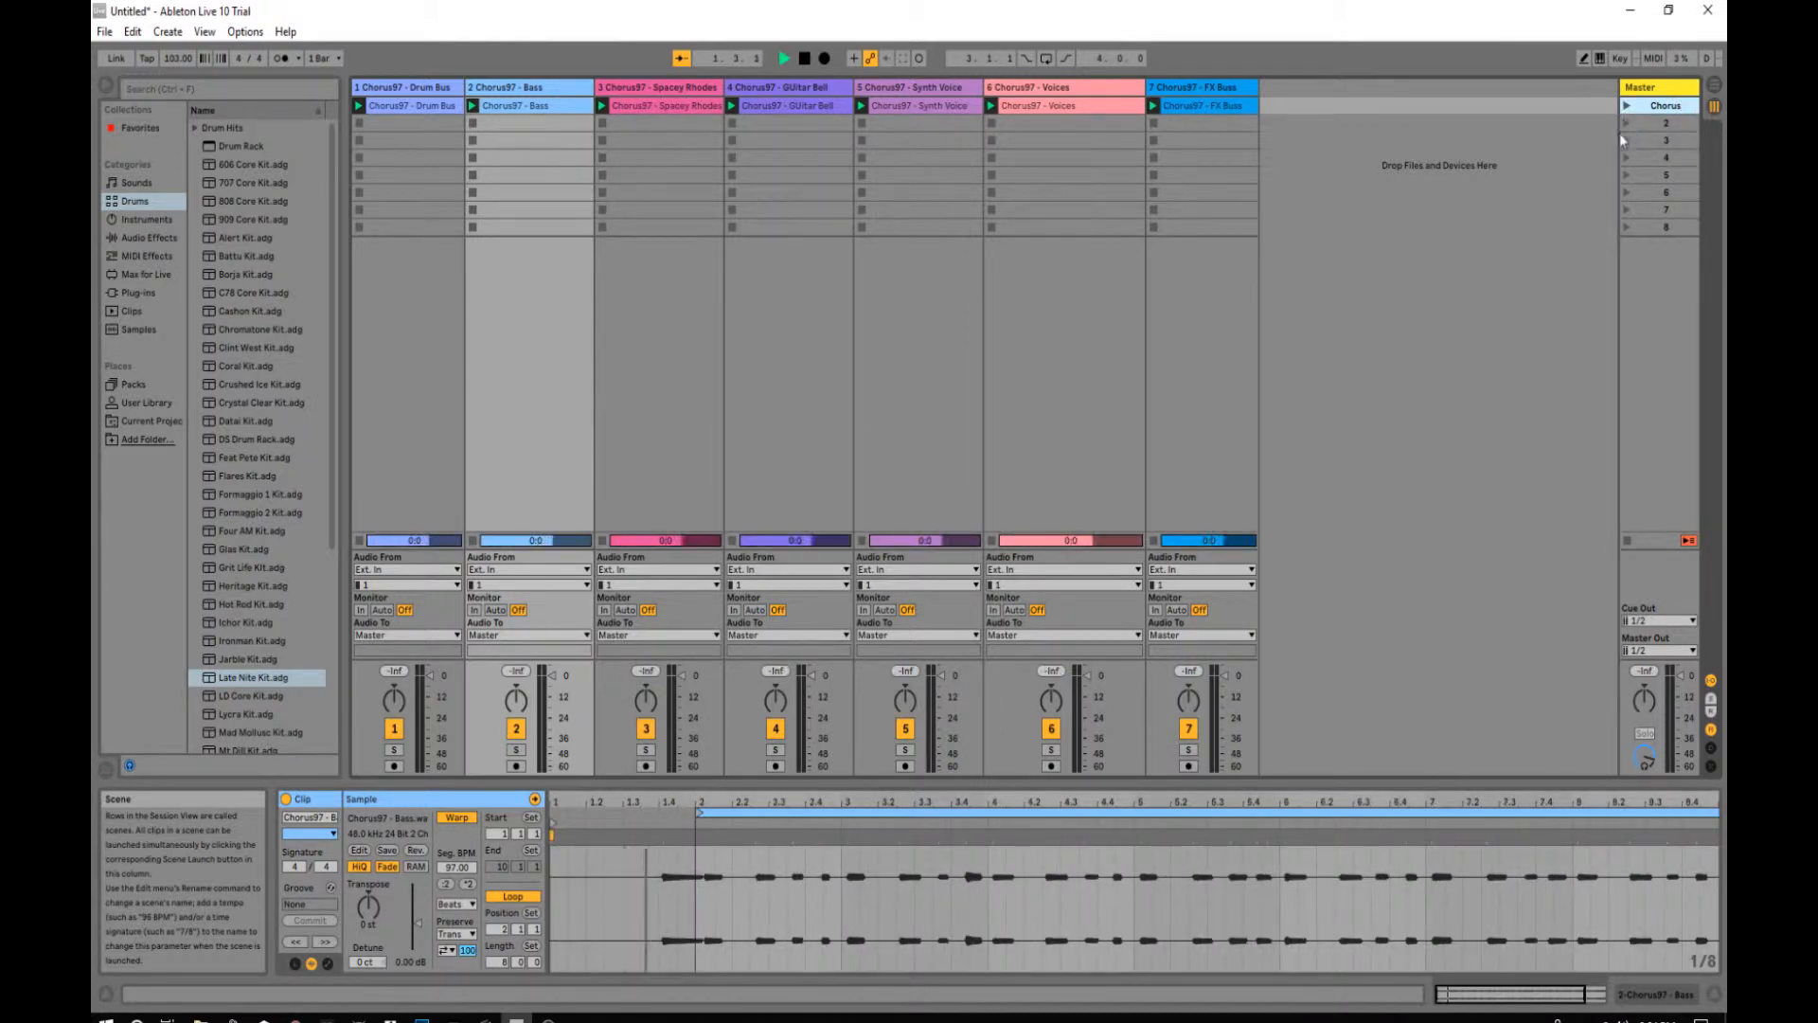
Step: Set the project tempo to 97 BPM with the Chorus scene selected
left_click(184, 60)
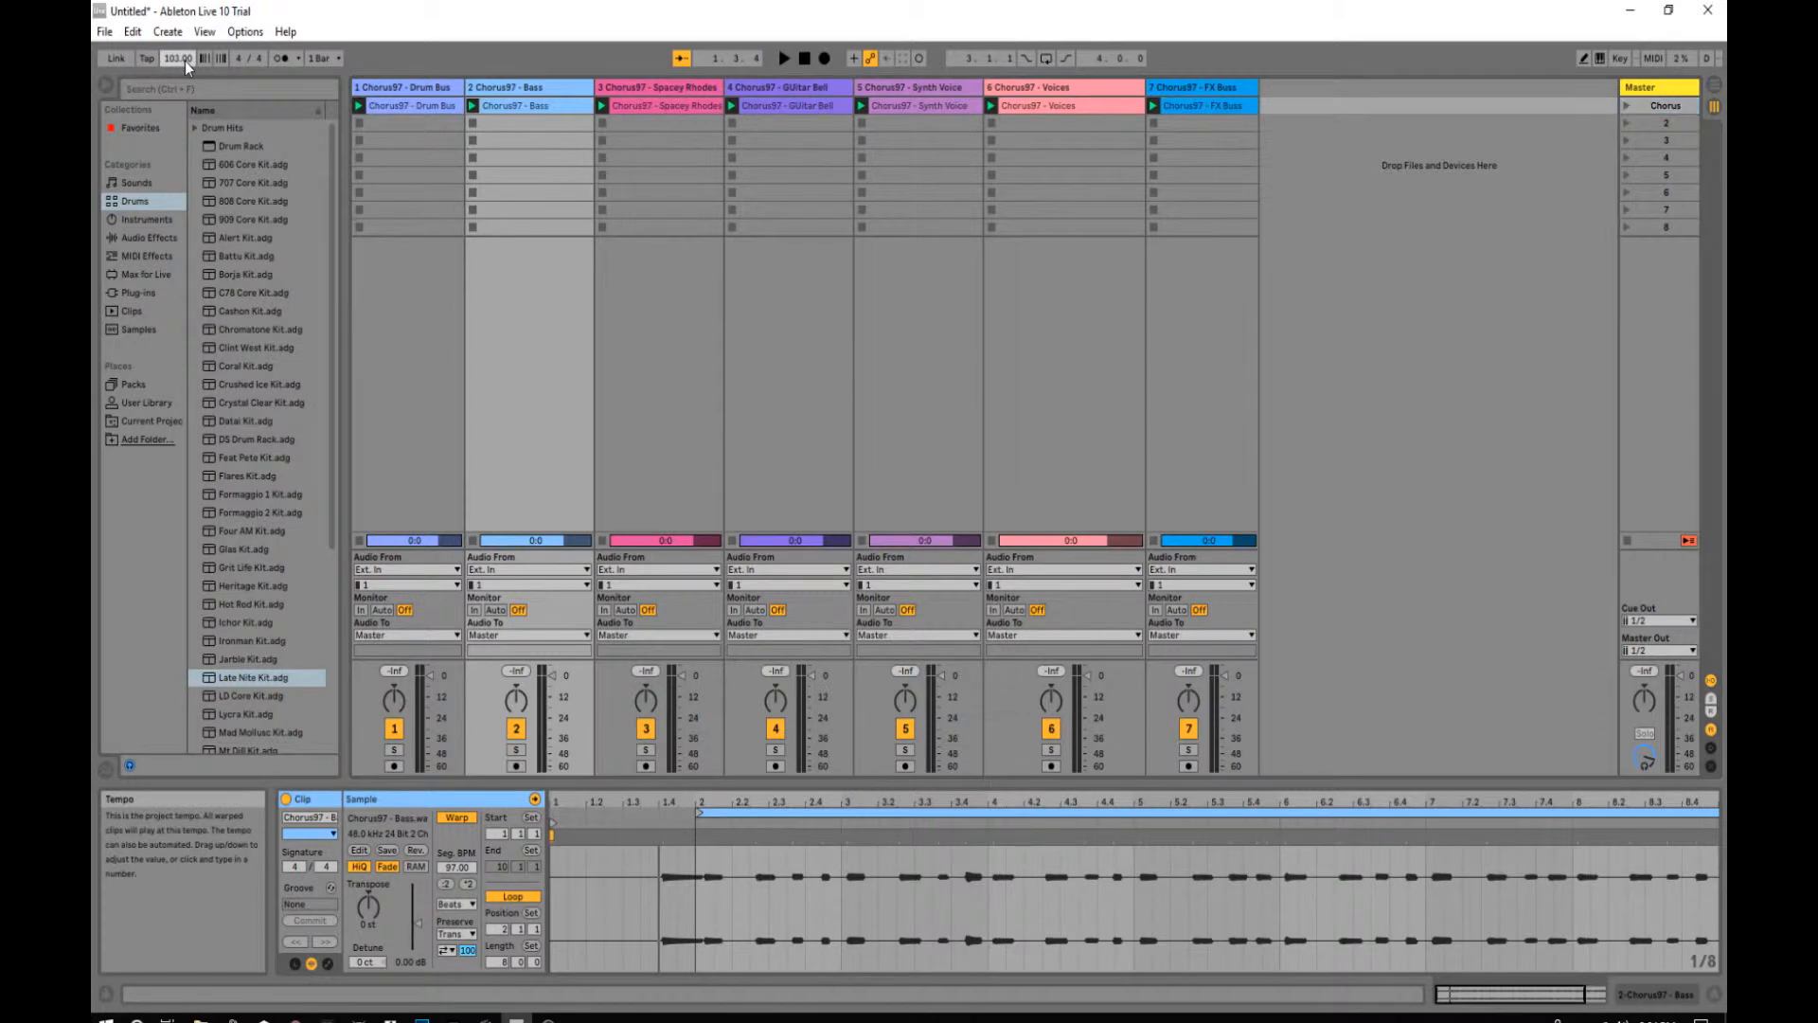
type("97")
left_click(1627, 106)
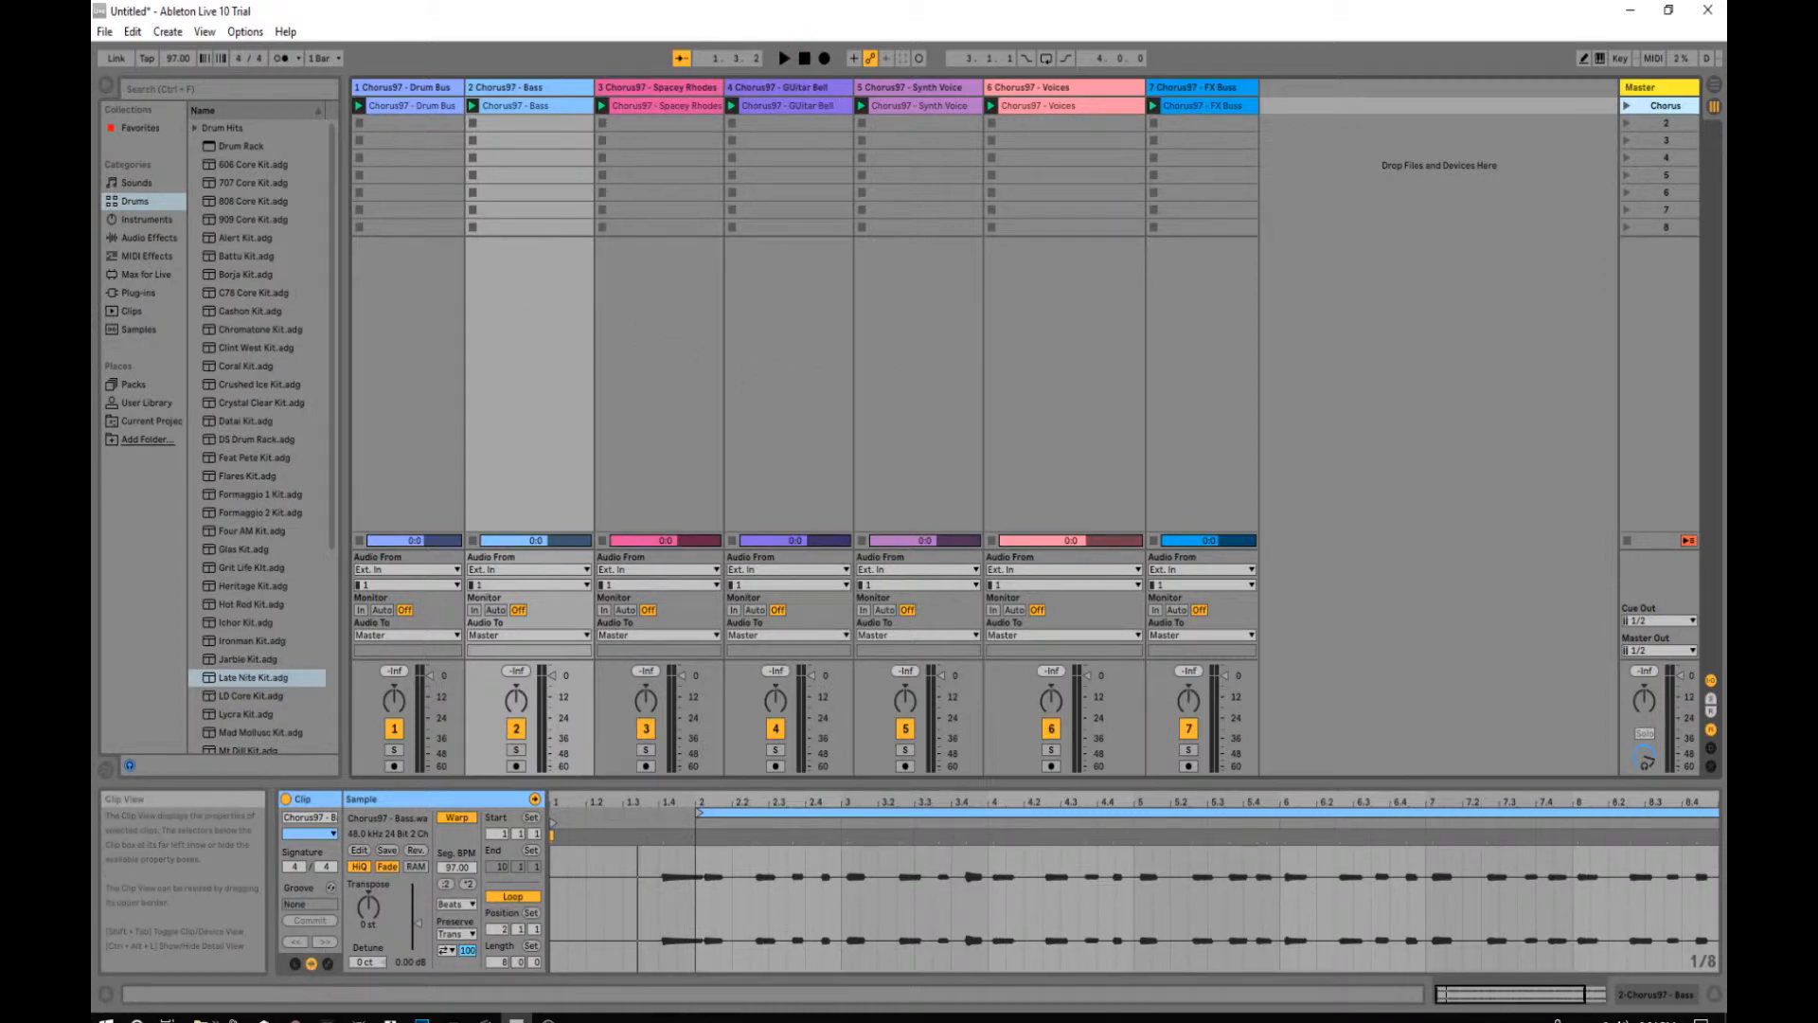
Step: Add the Verse97 stems from the Stems folder to the second scene, with Strings on its own track, and check the new clips
left_click(200, 1019)
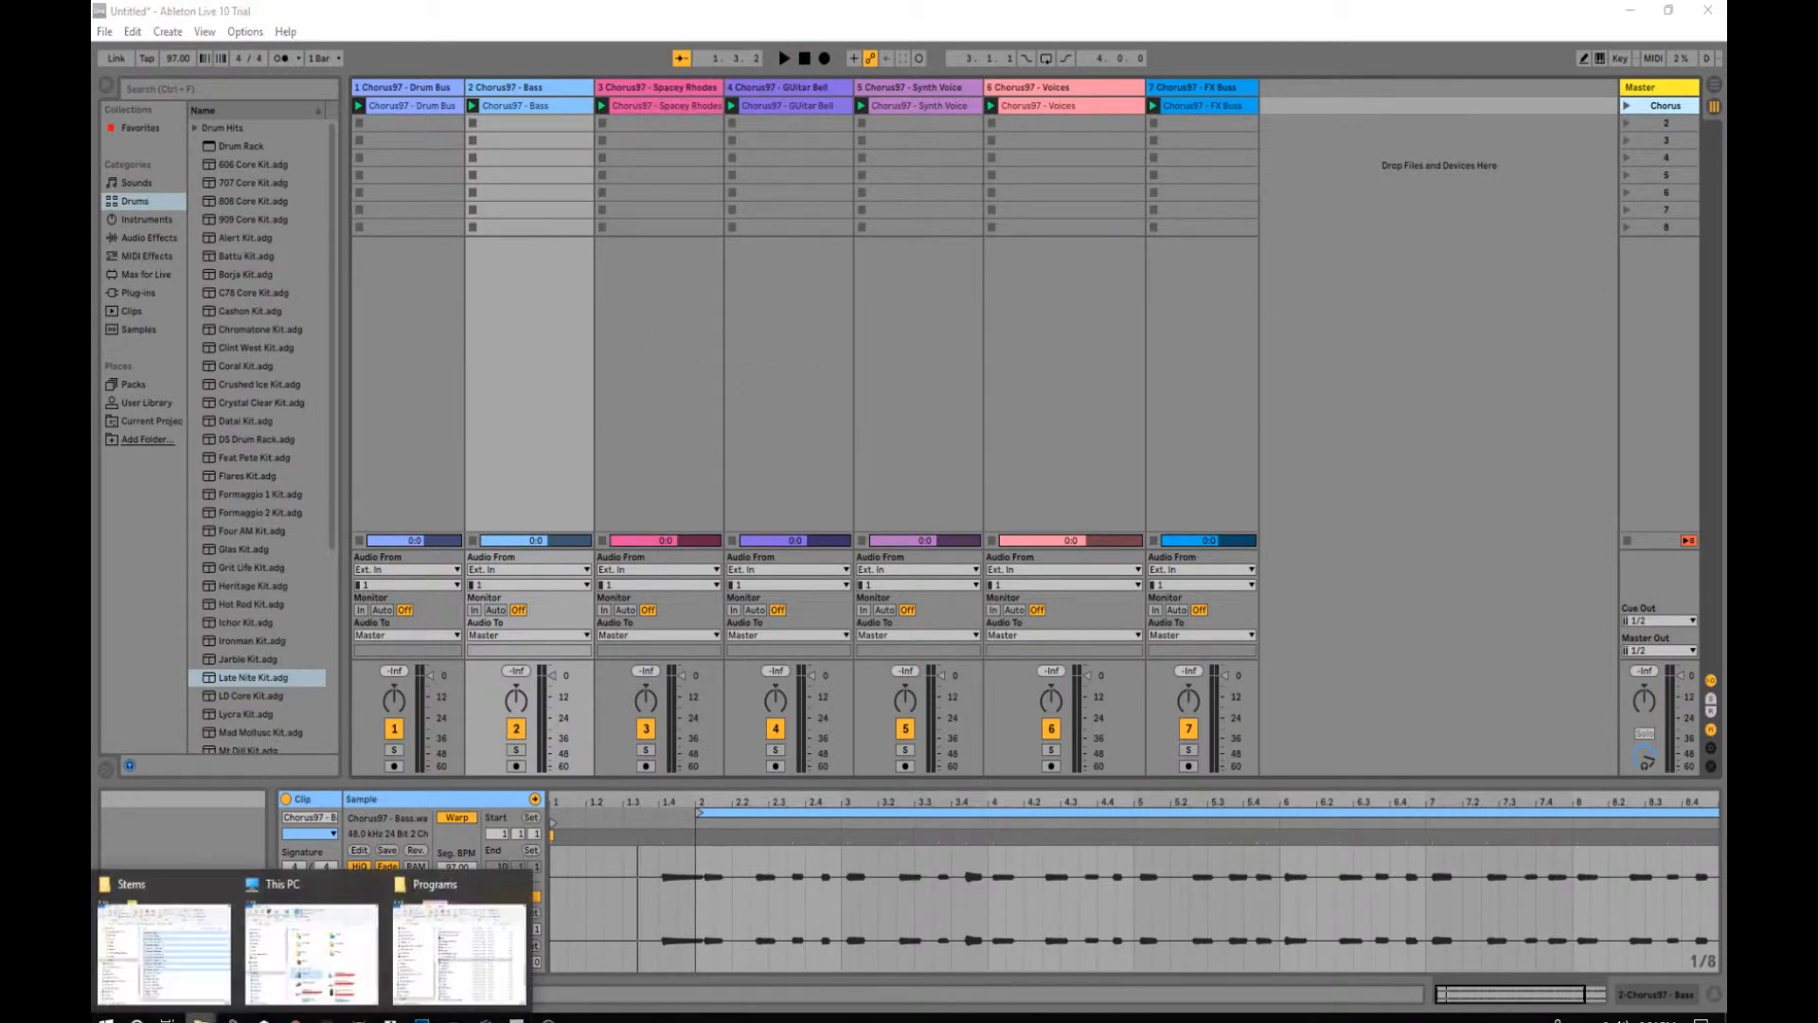
left_click(182, 907)
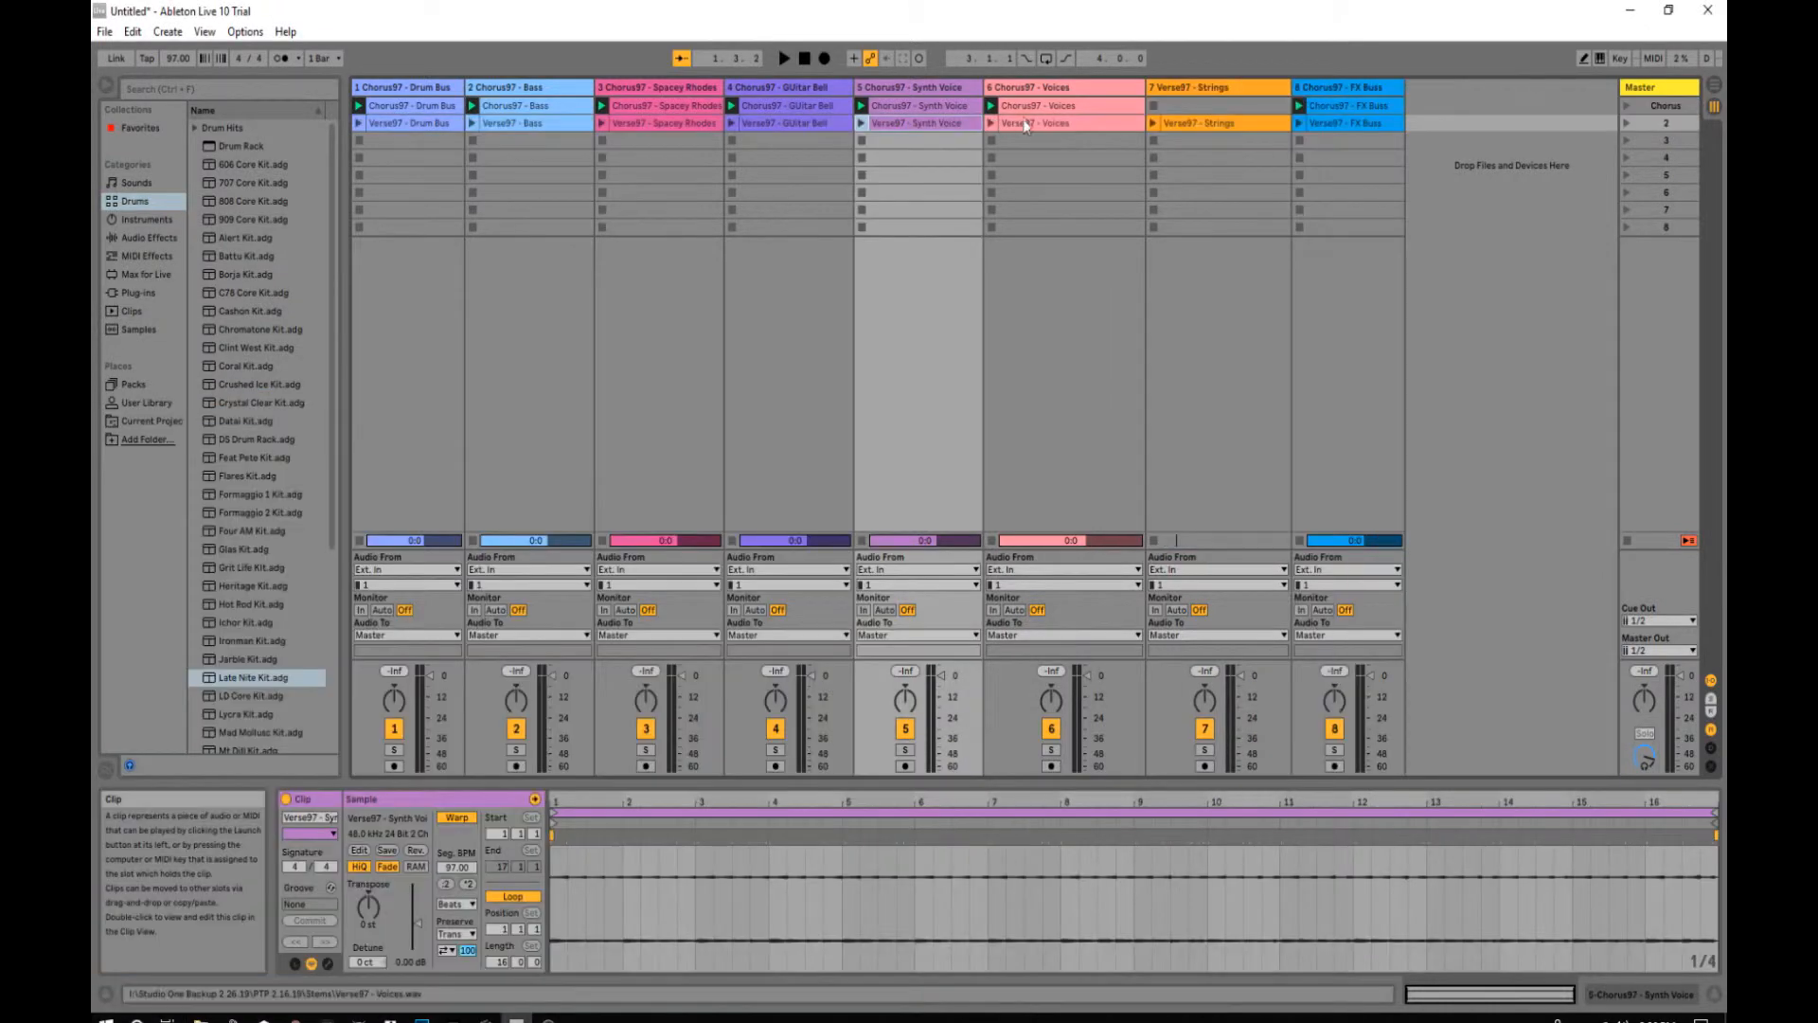
left_click(1025, 123)
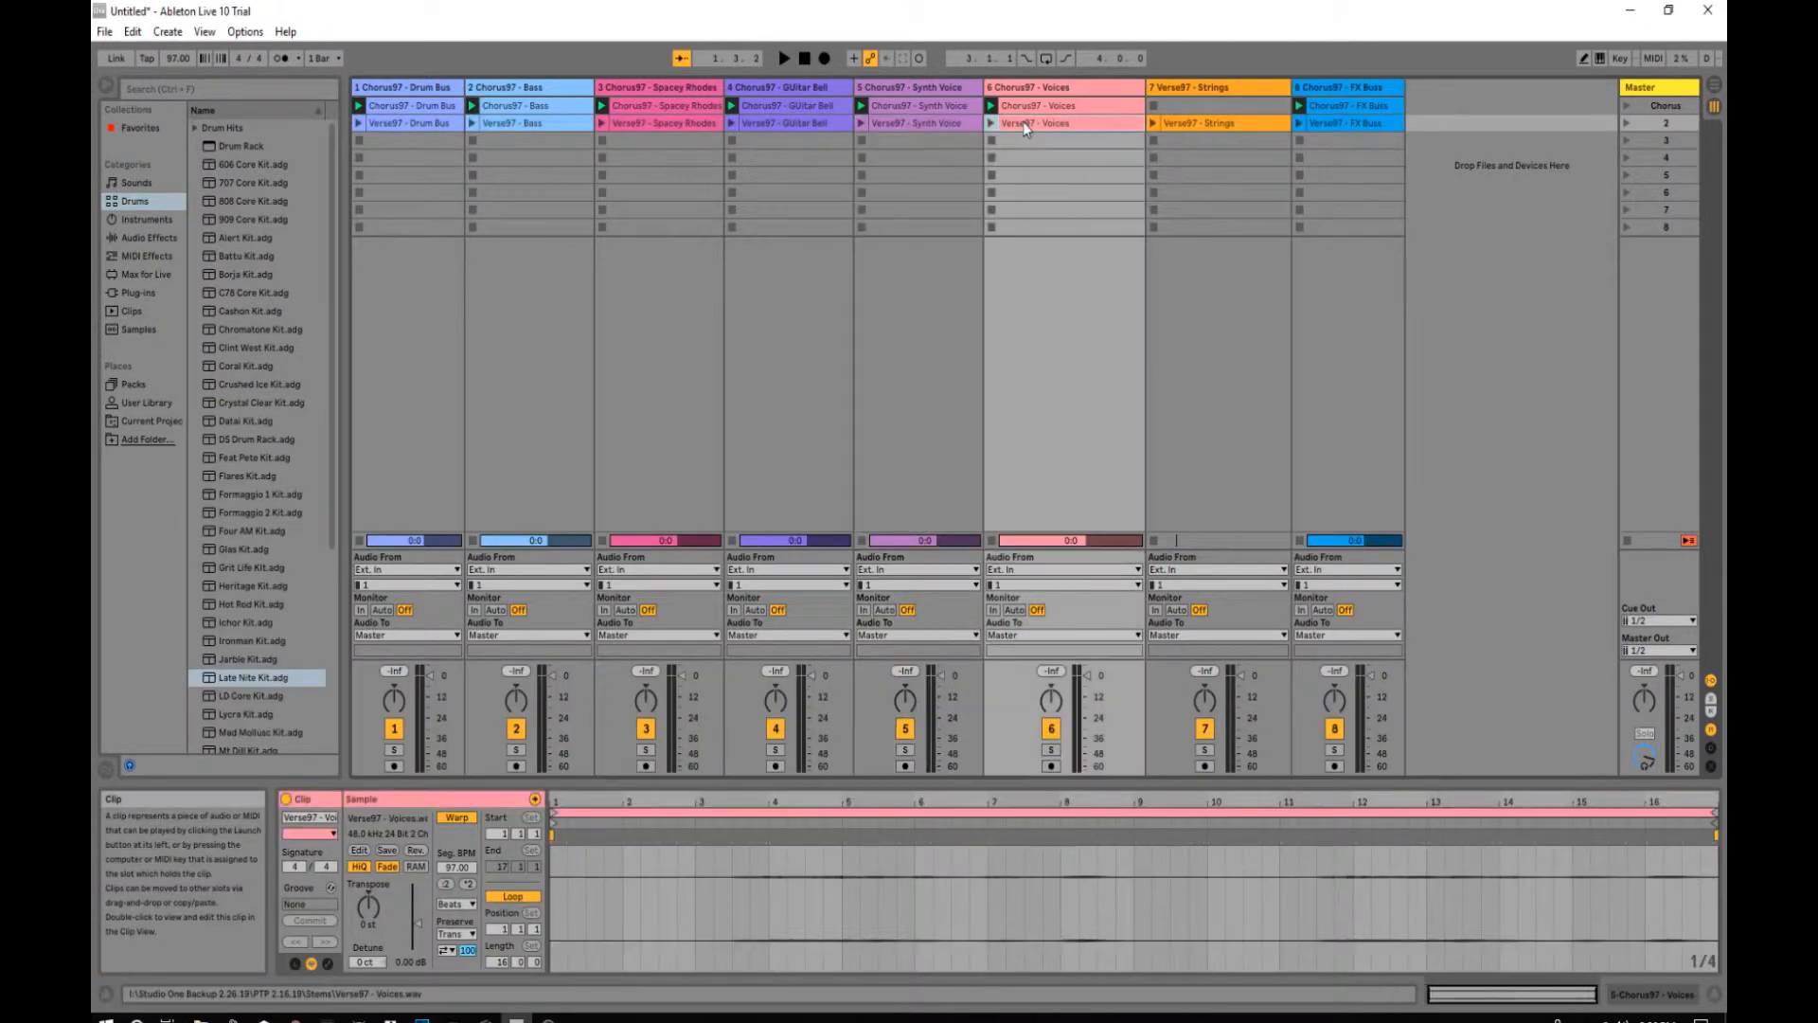
left_click(1206, 125)
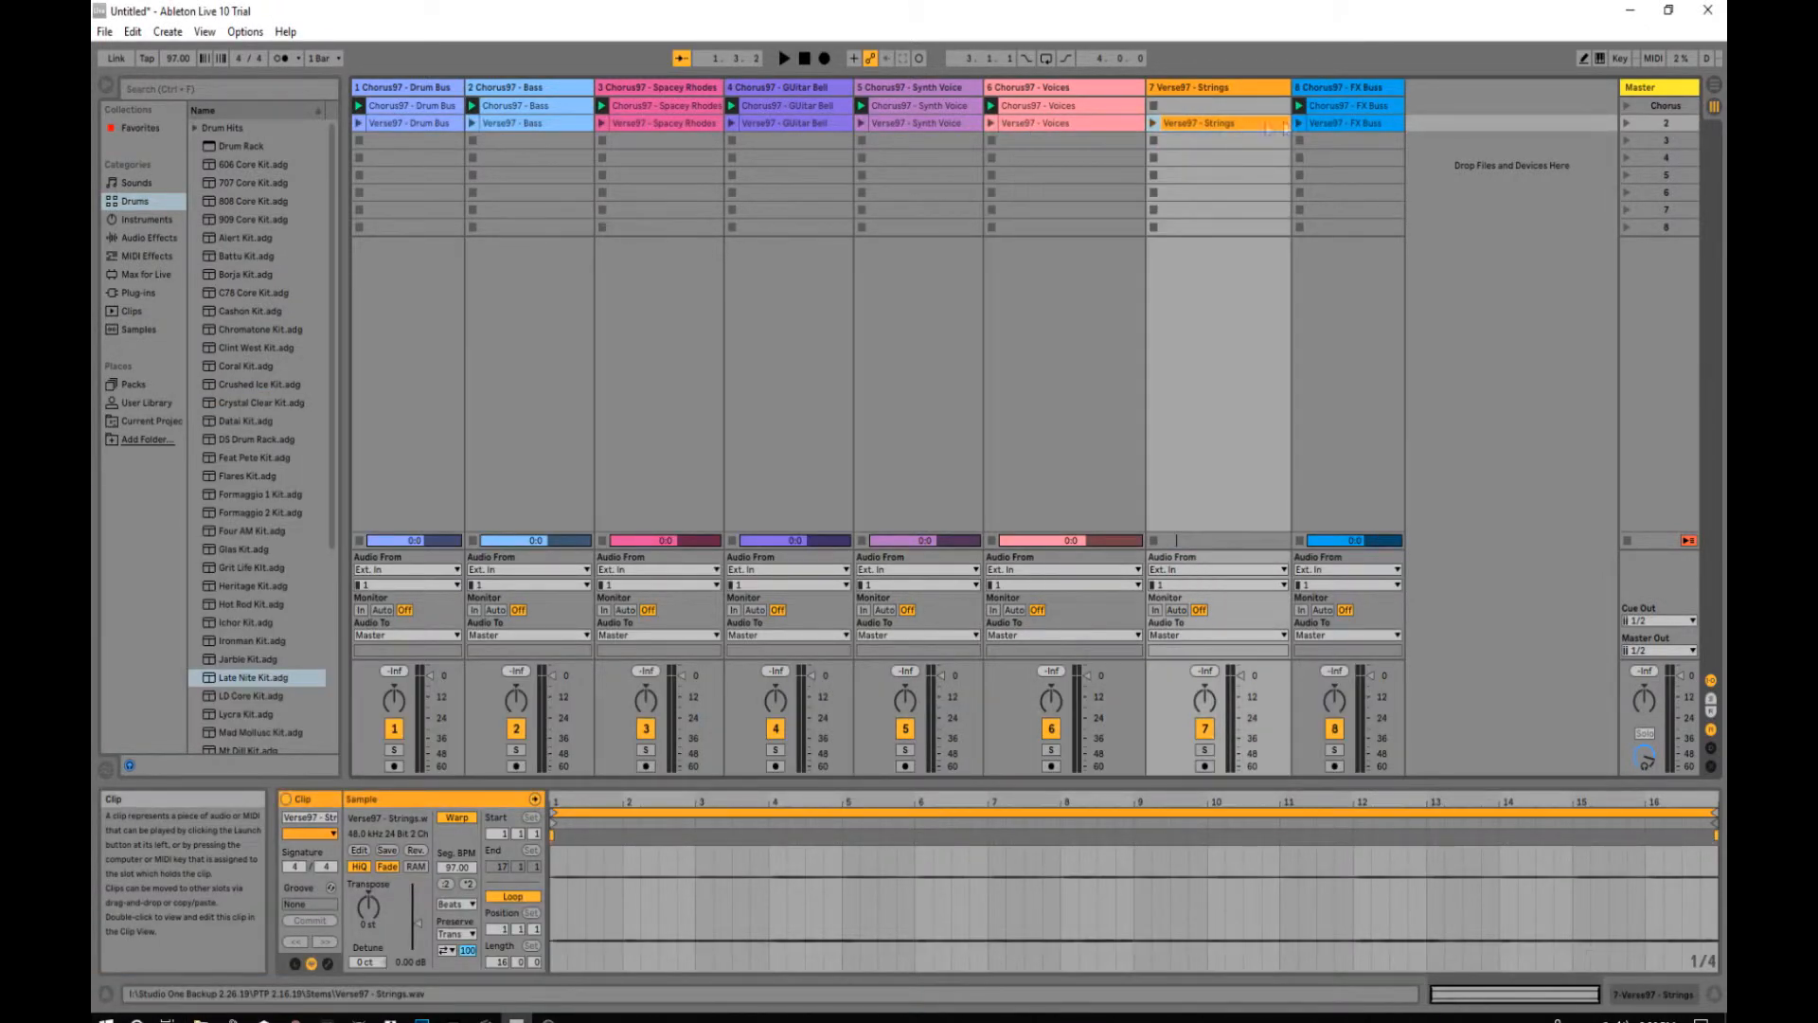
left_click(1332, 124)
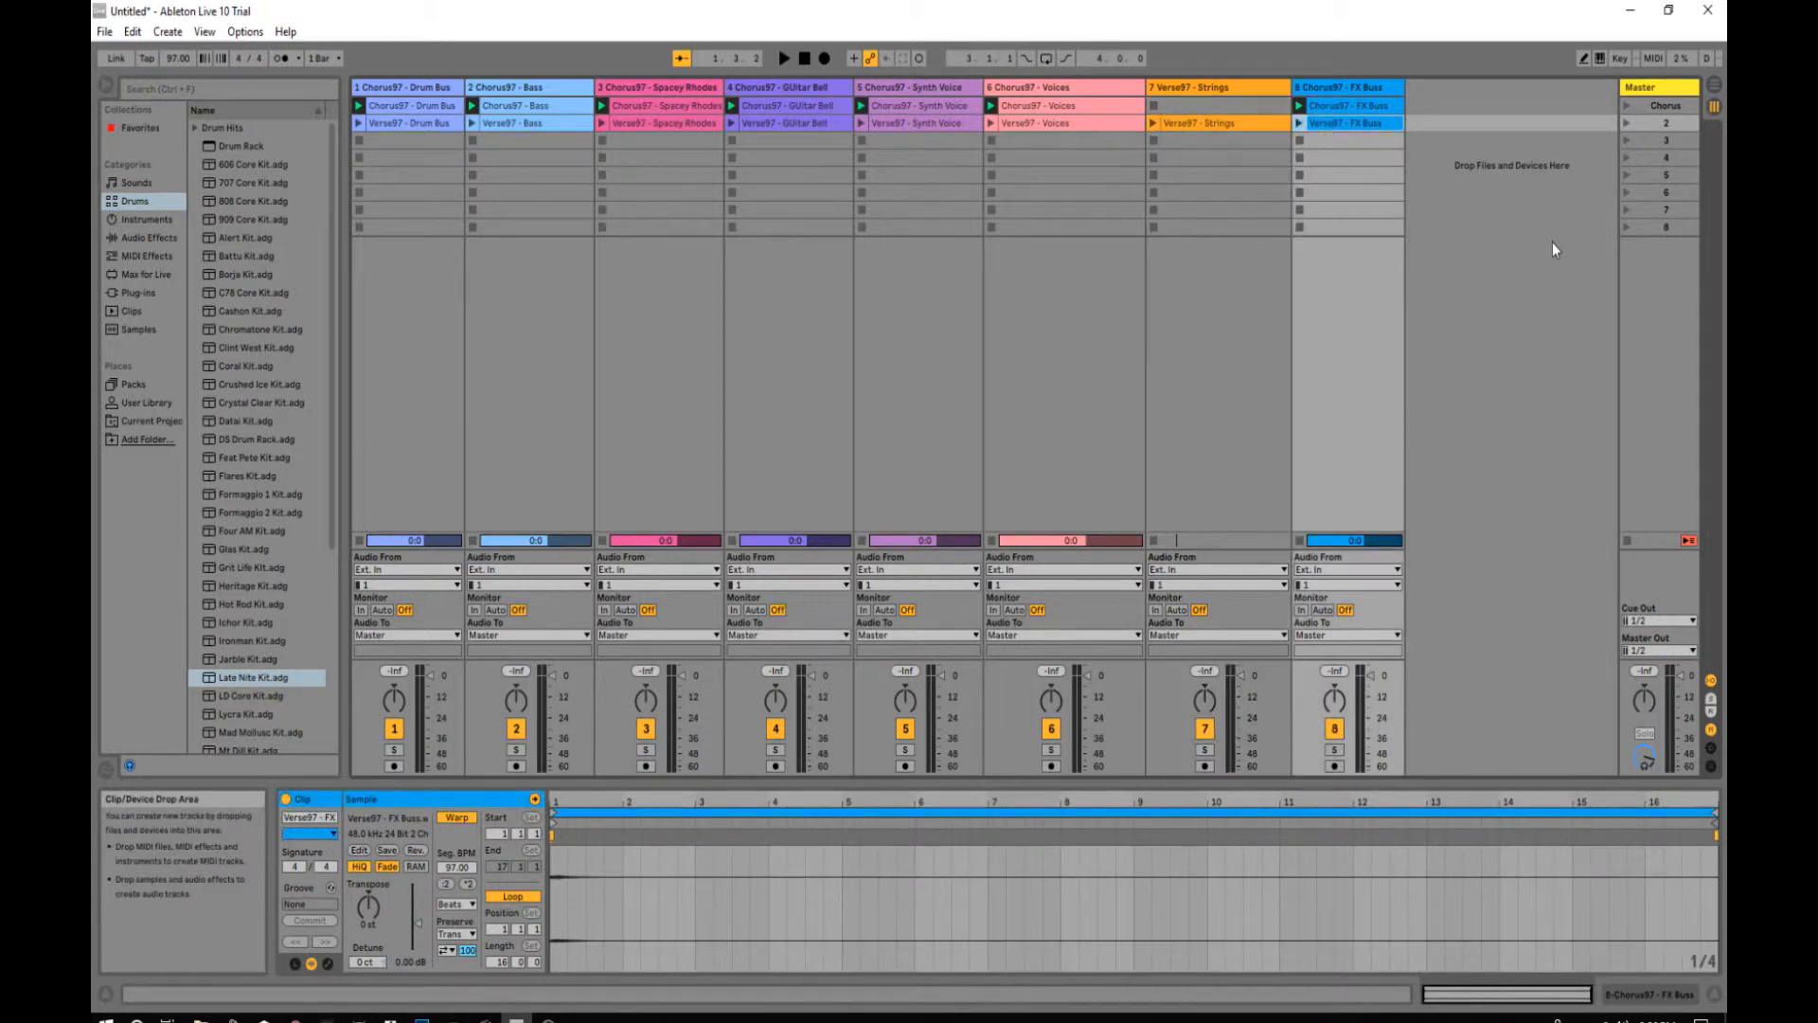
Step: Rename the second scene as Verse
right_click(1653, 126)
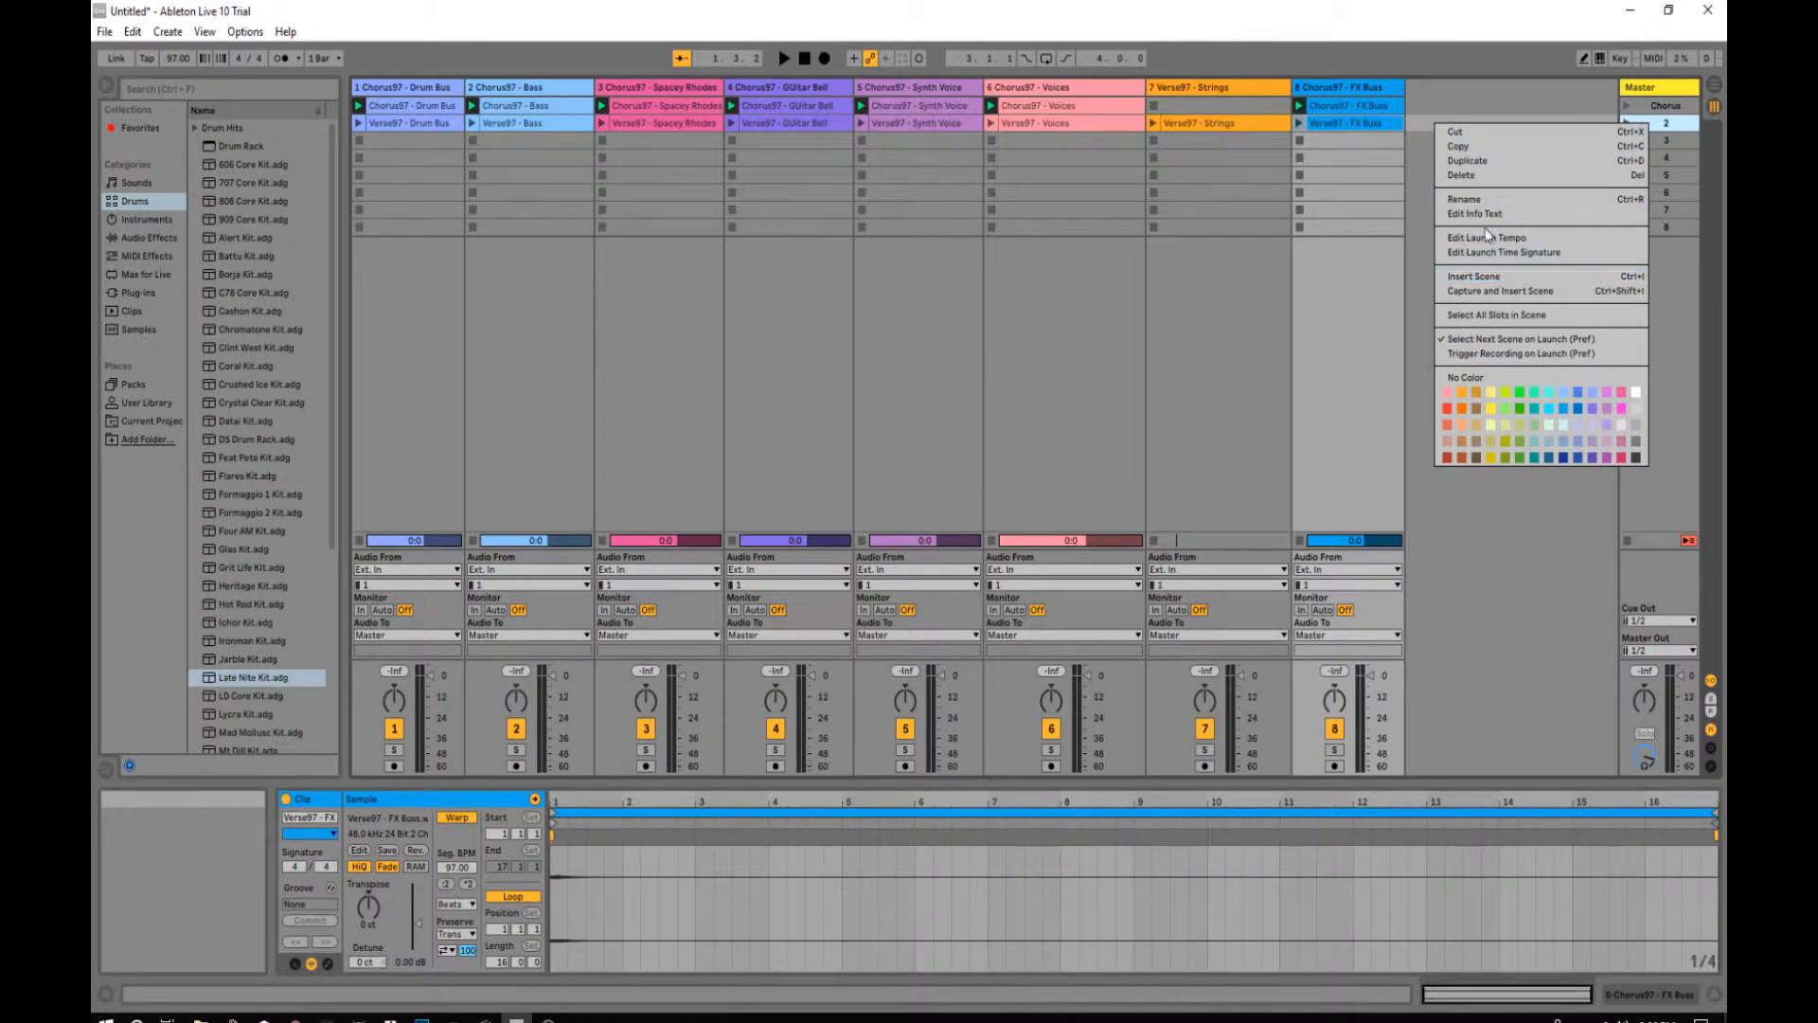
left_click(1483, 197)
right_click(1667, 124)
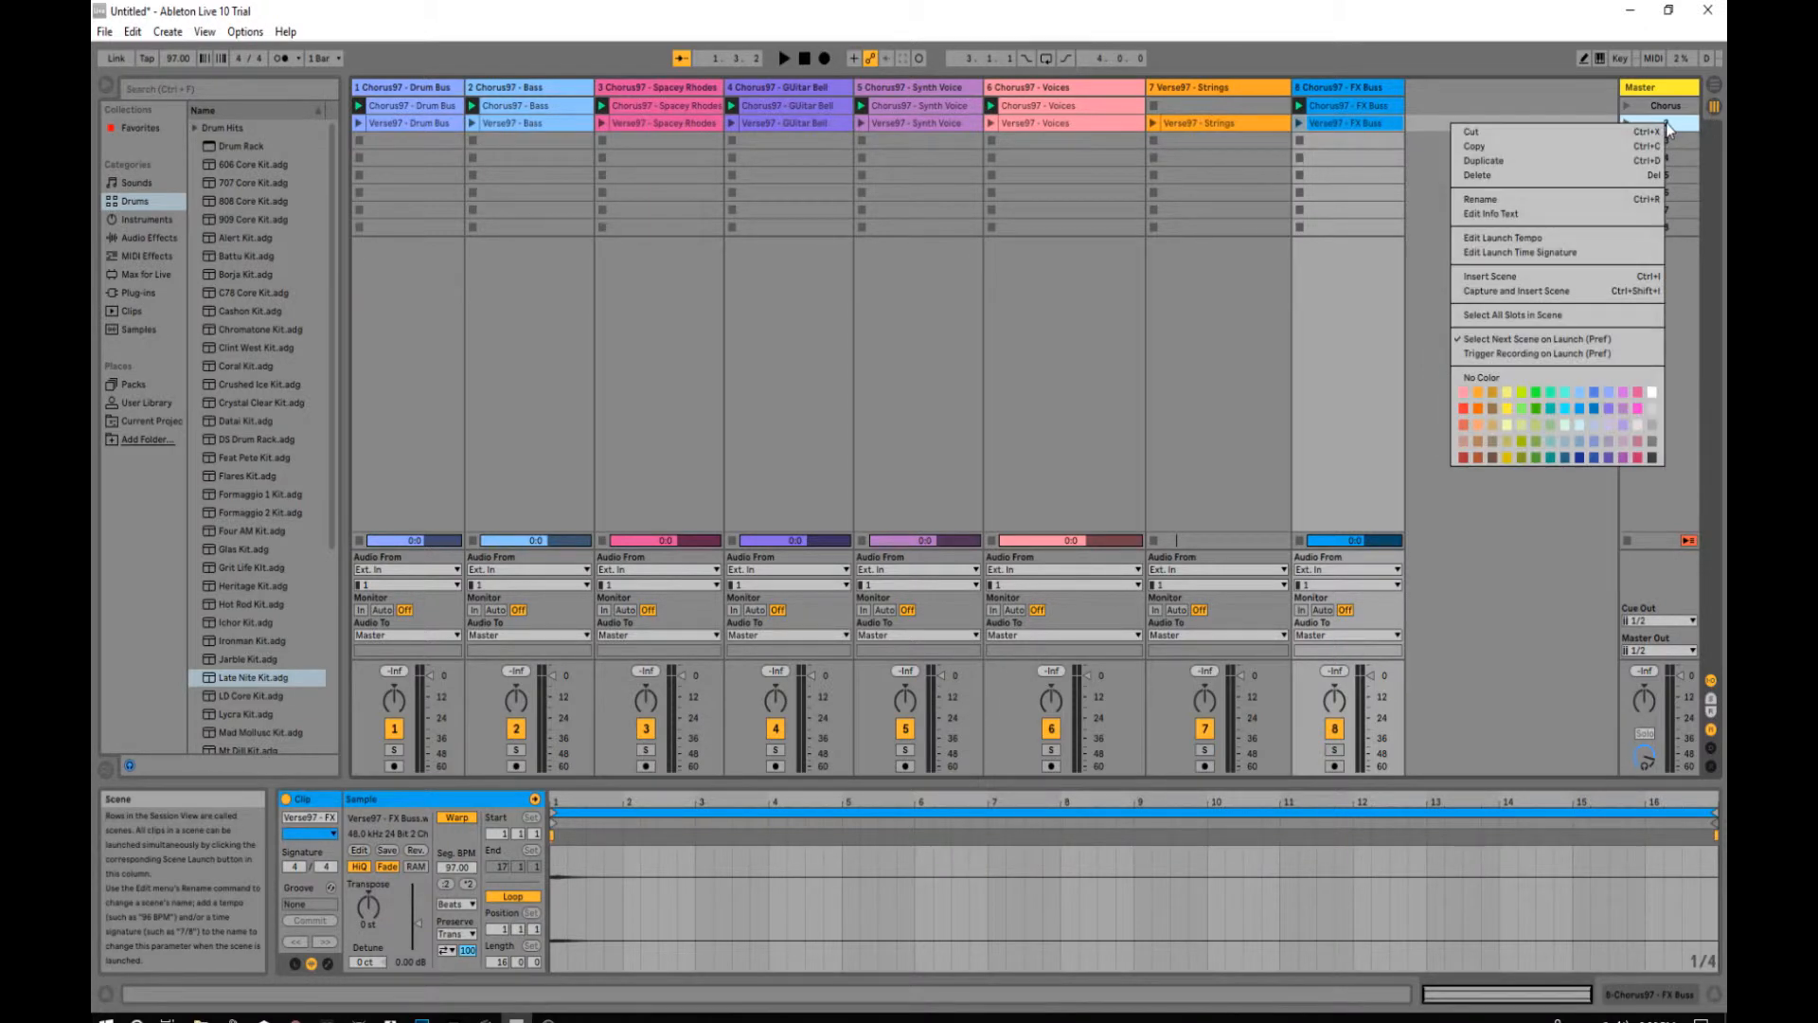
left_click(1532, 200)
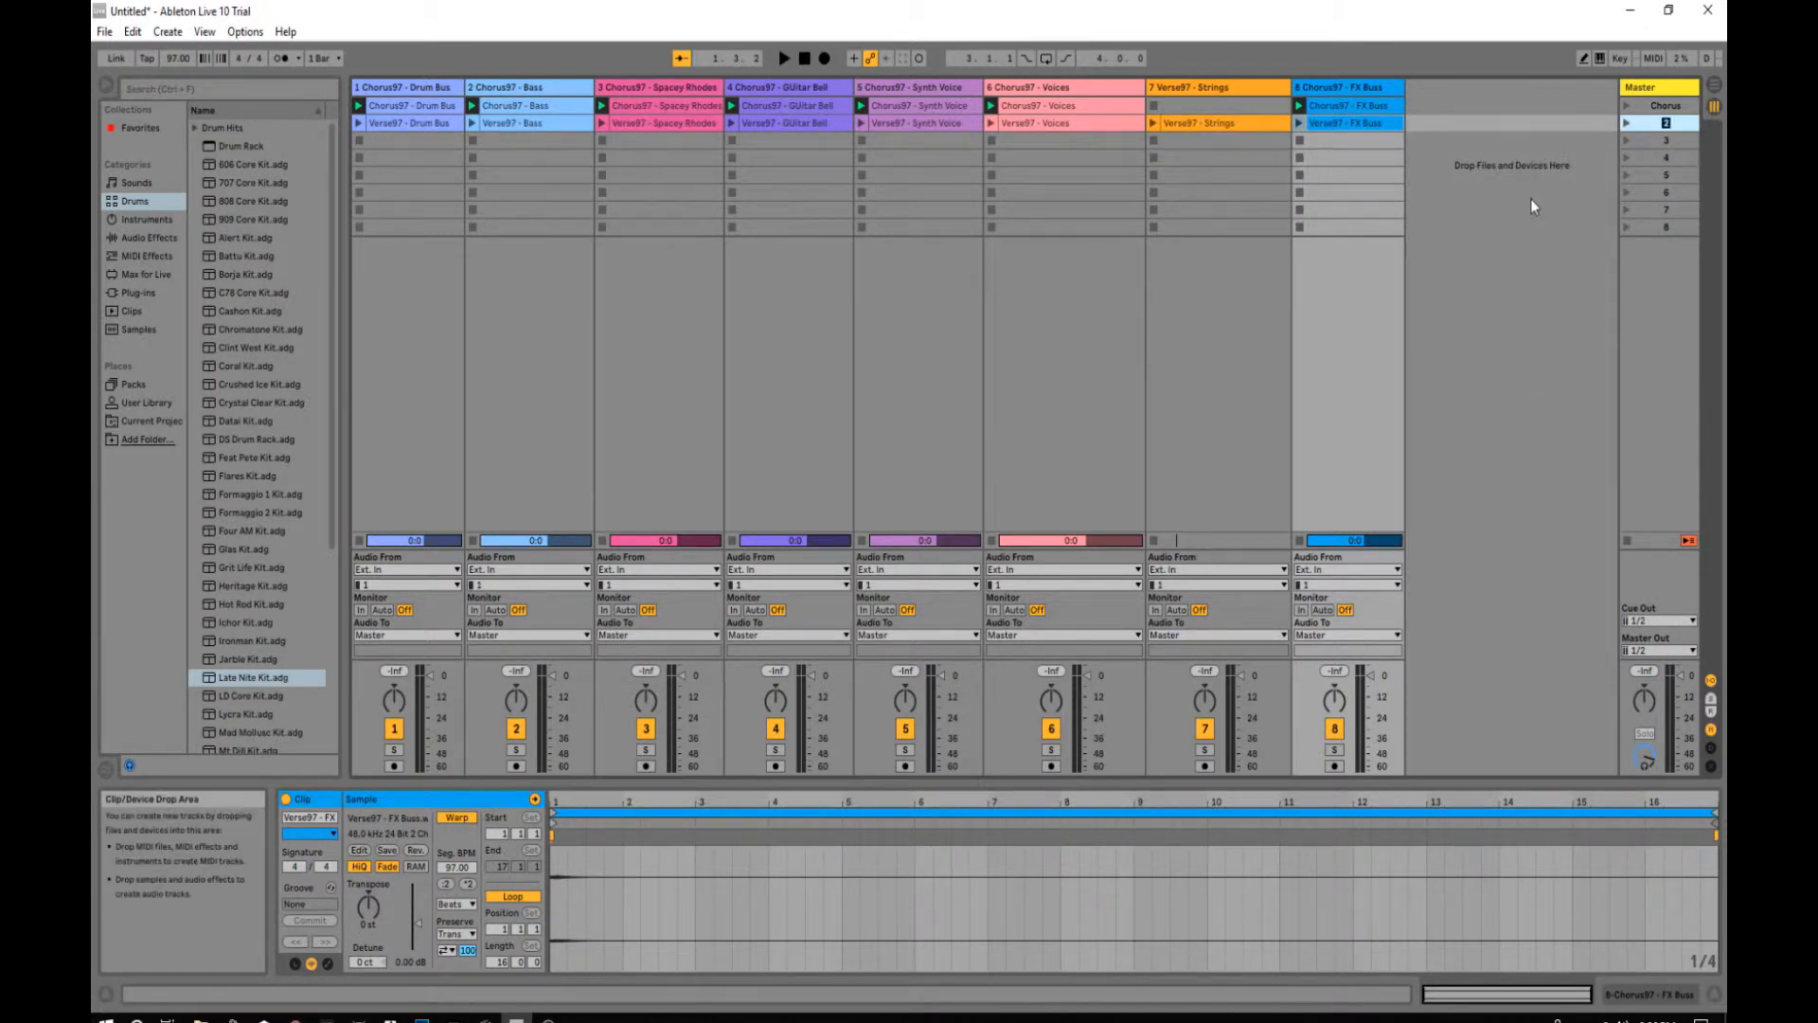
type("Verse")
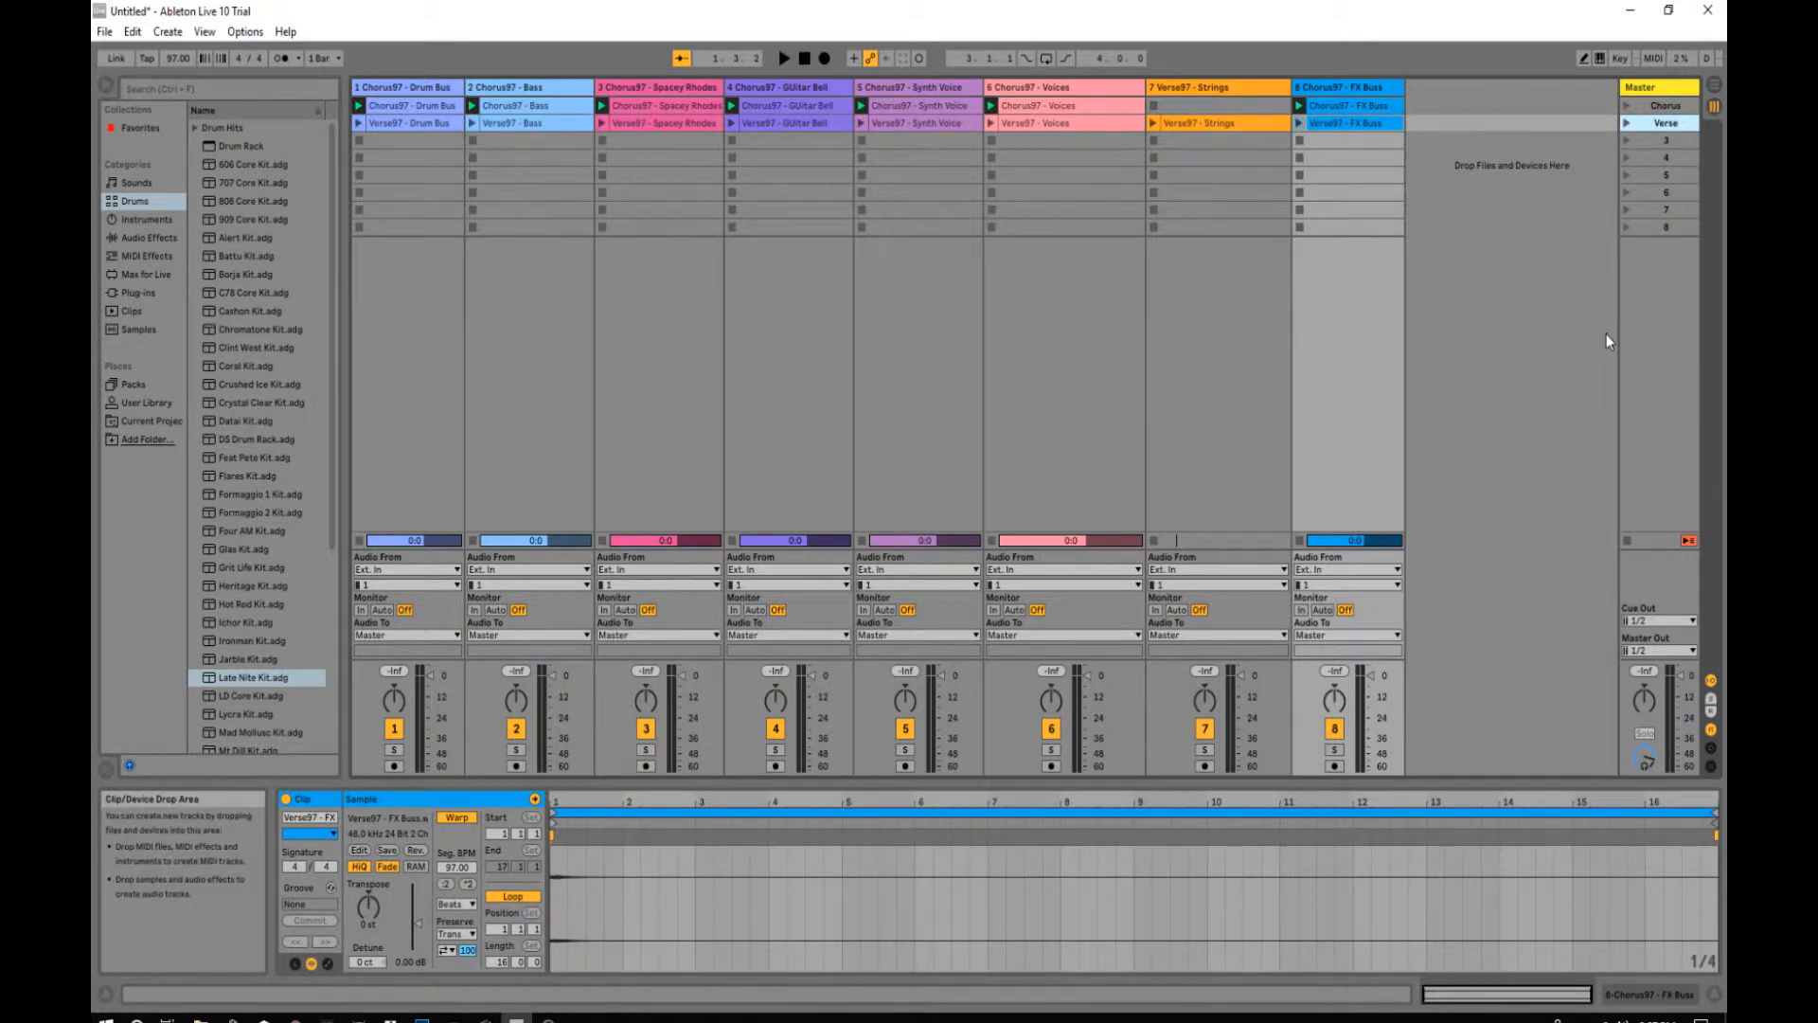
Step: Review the global launch quantization choices and audition the switch from the Chorus scene to the Verse scene
left_click(336, 60)
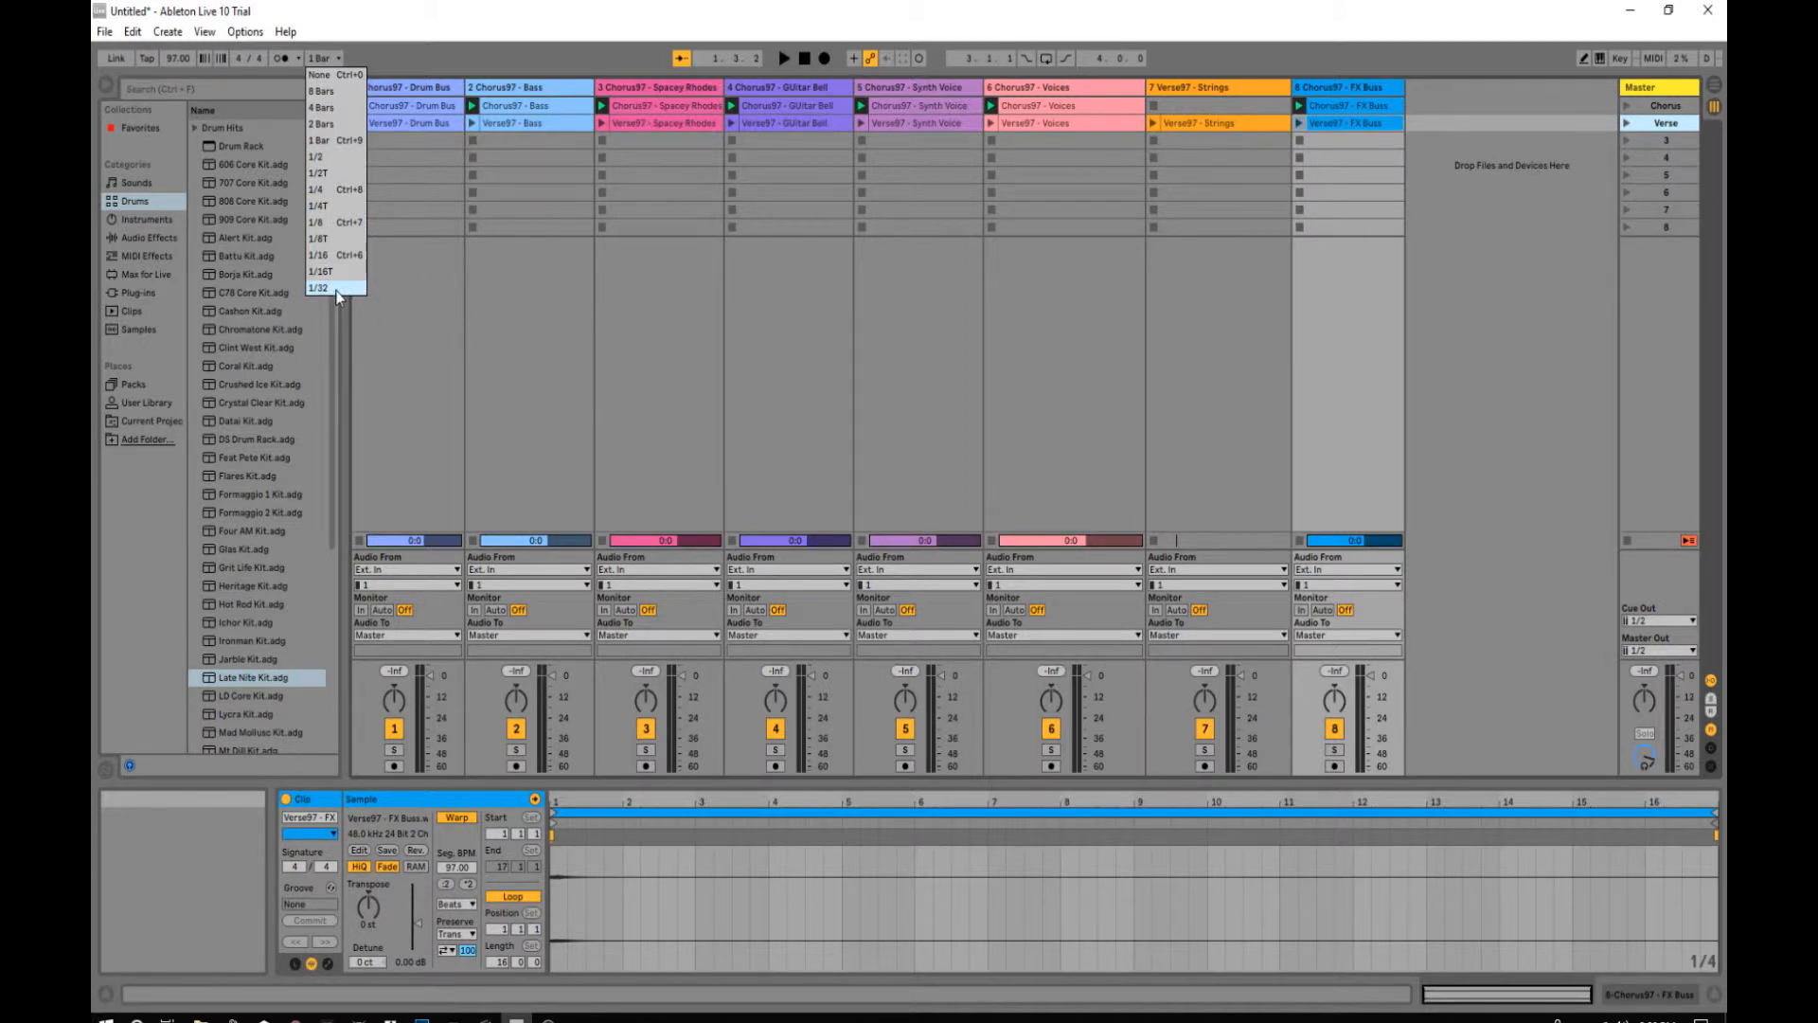
left_click(417, 13)
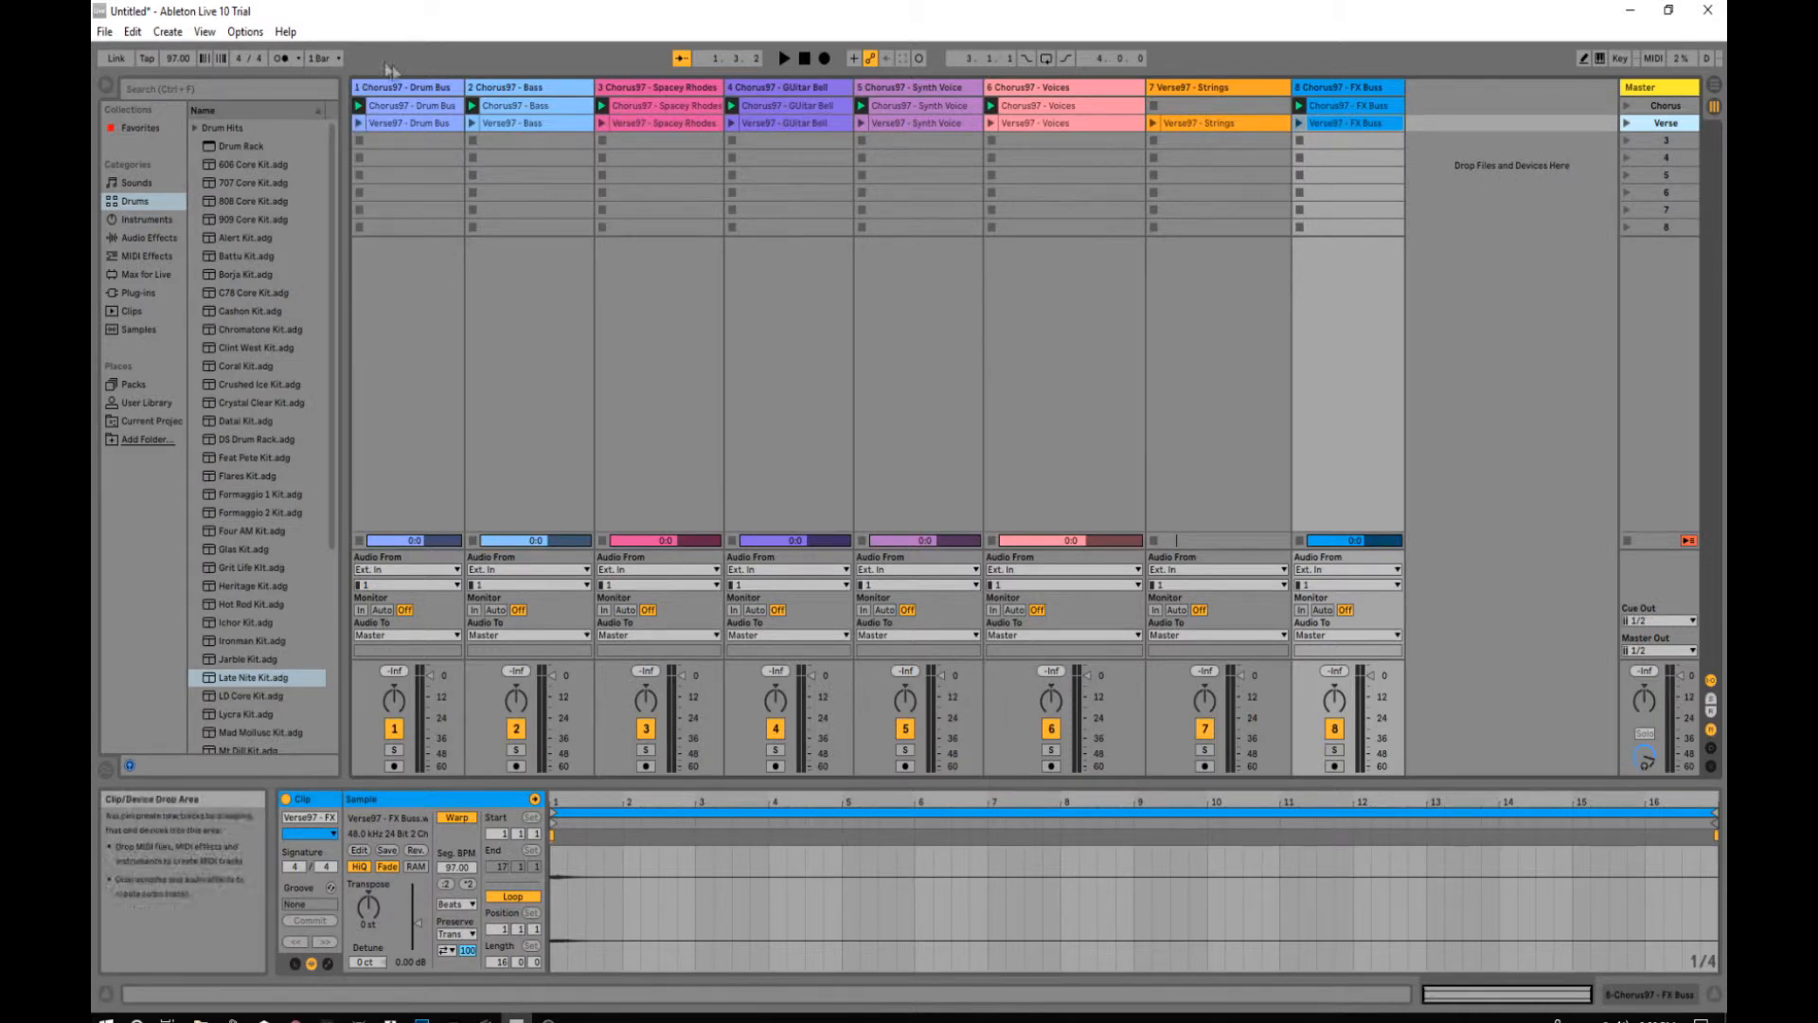
left_click(1627, 106)
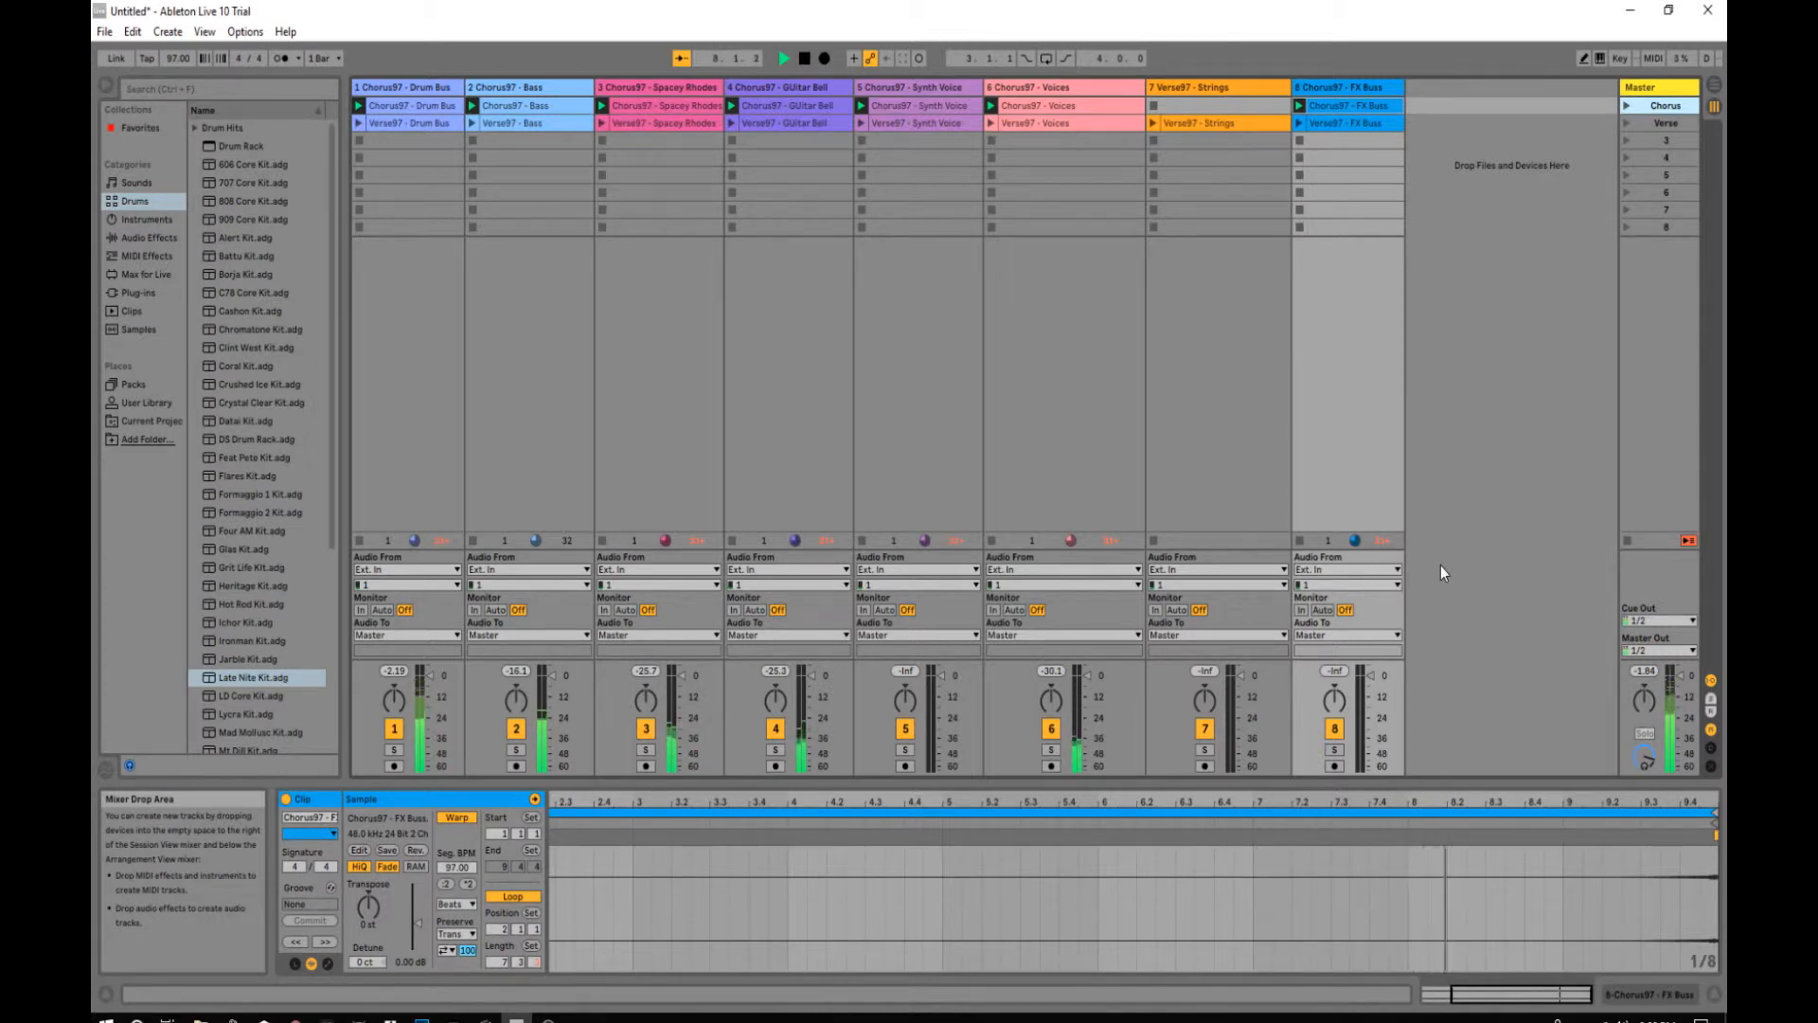
left_click(1625, 123)
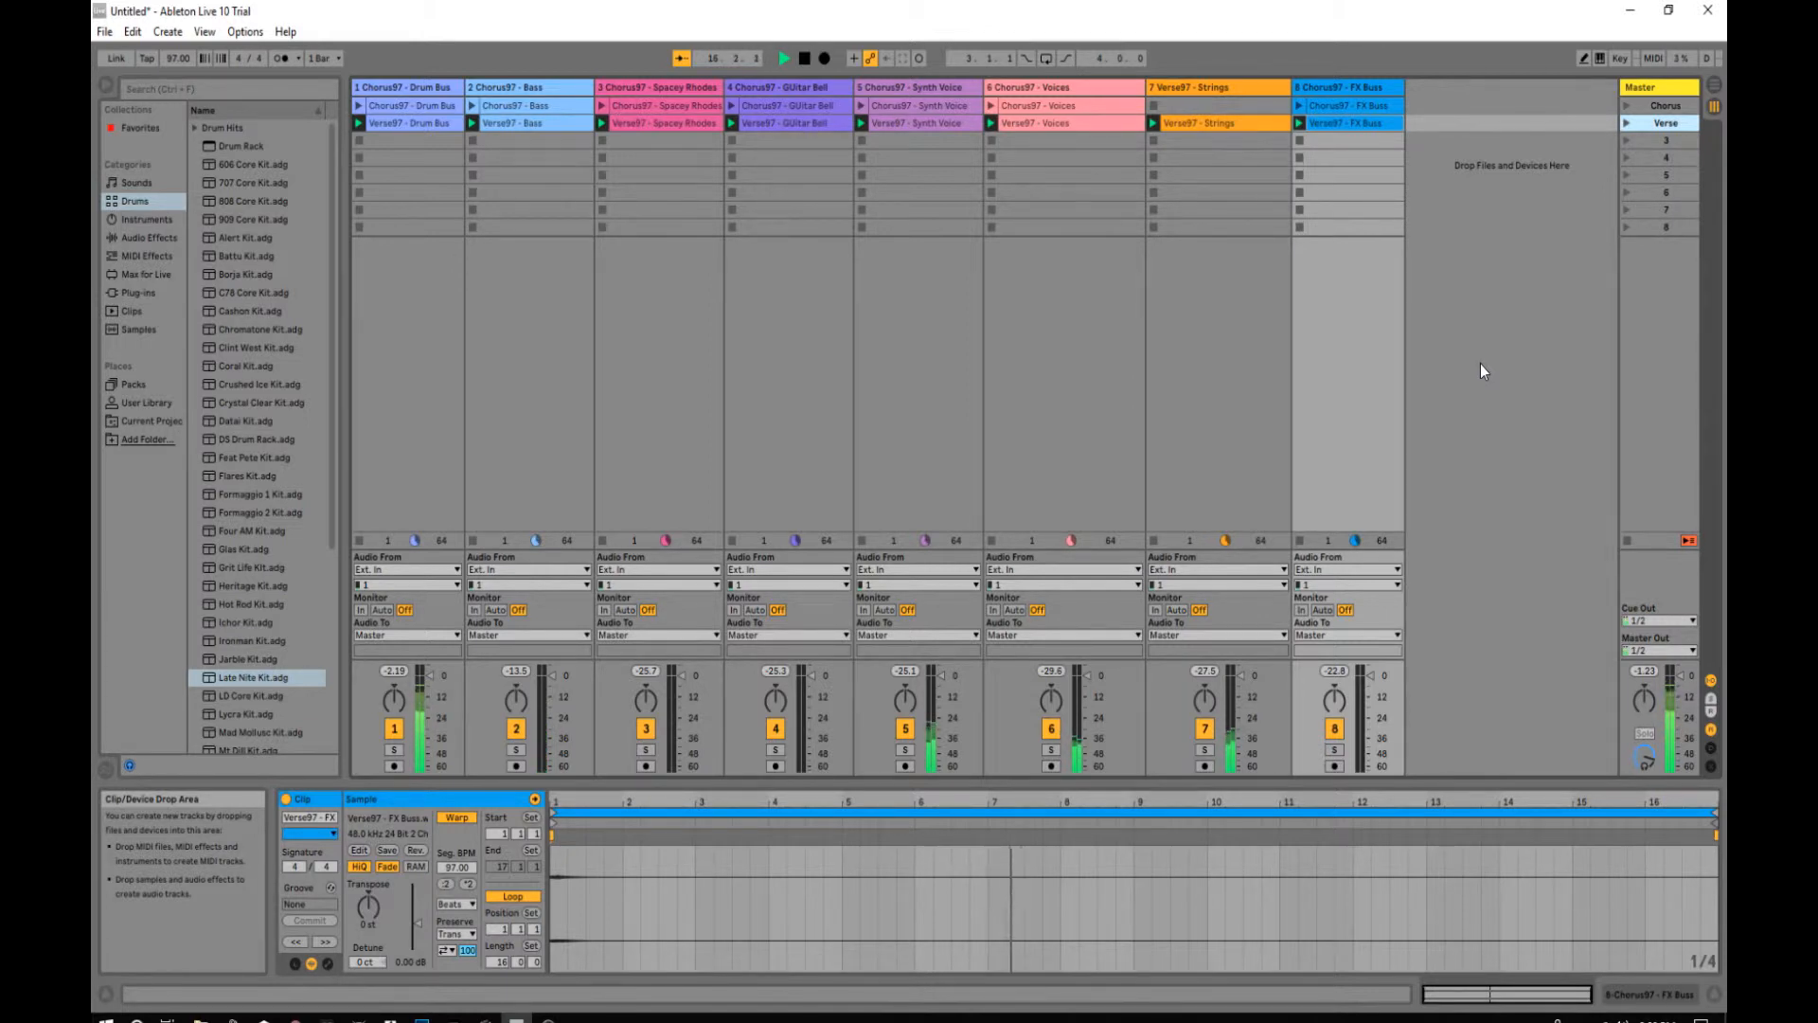
left_click(417, 123)
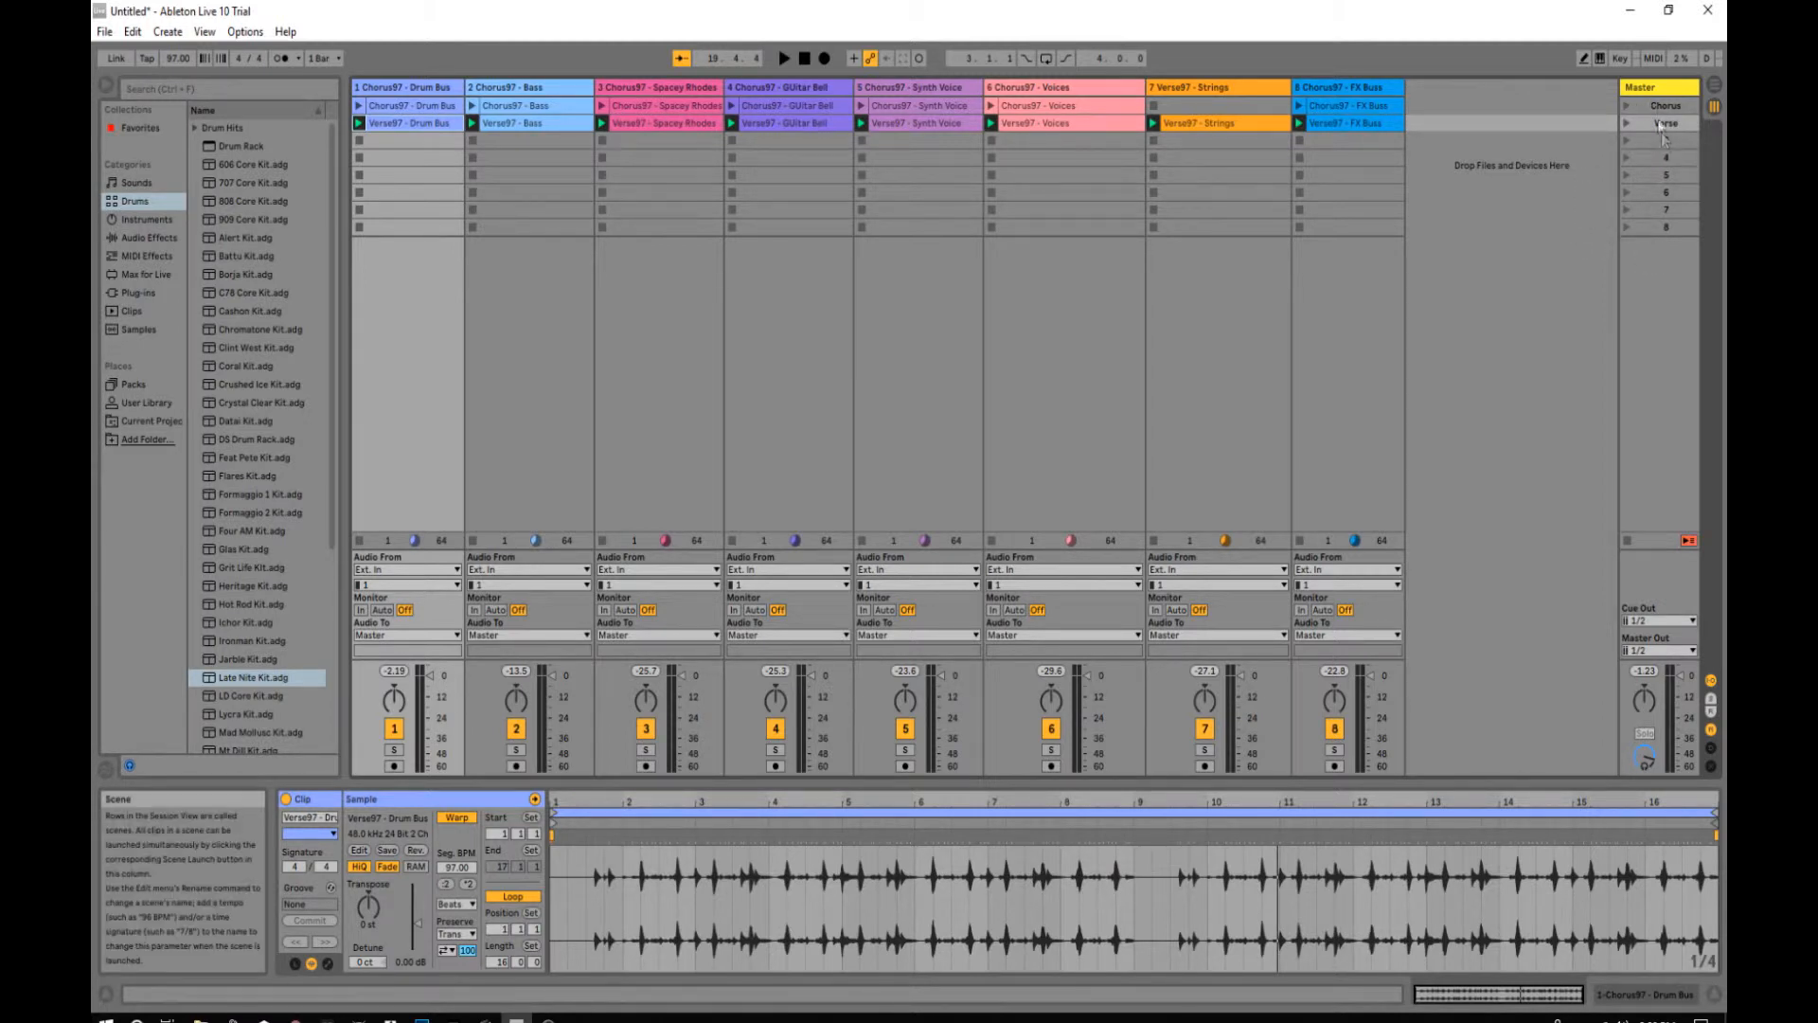
Step: Copy the Chorus scene and paste it directly below the Verse scene
left_click(1655, 105)
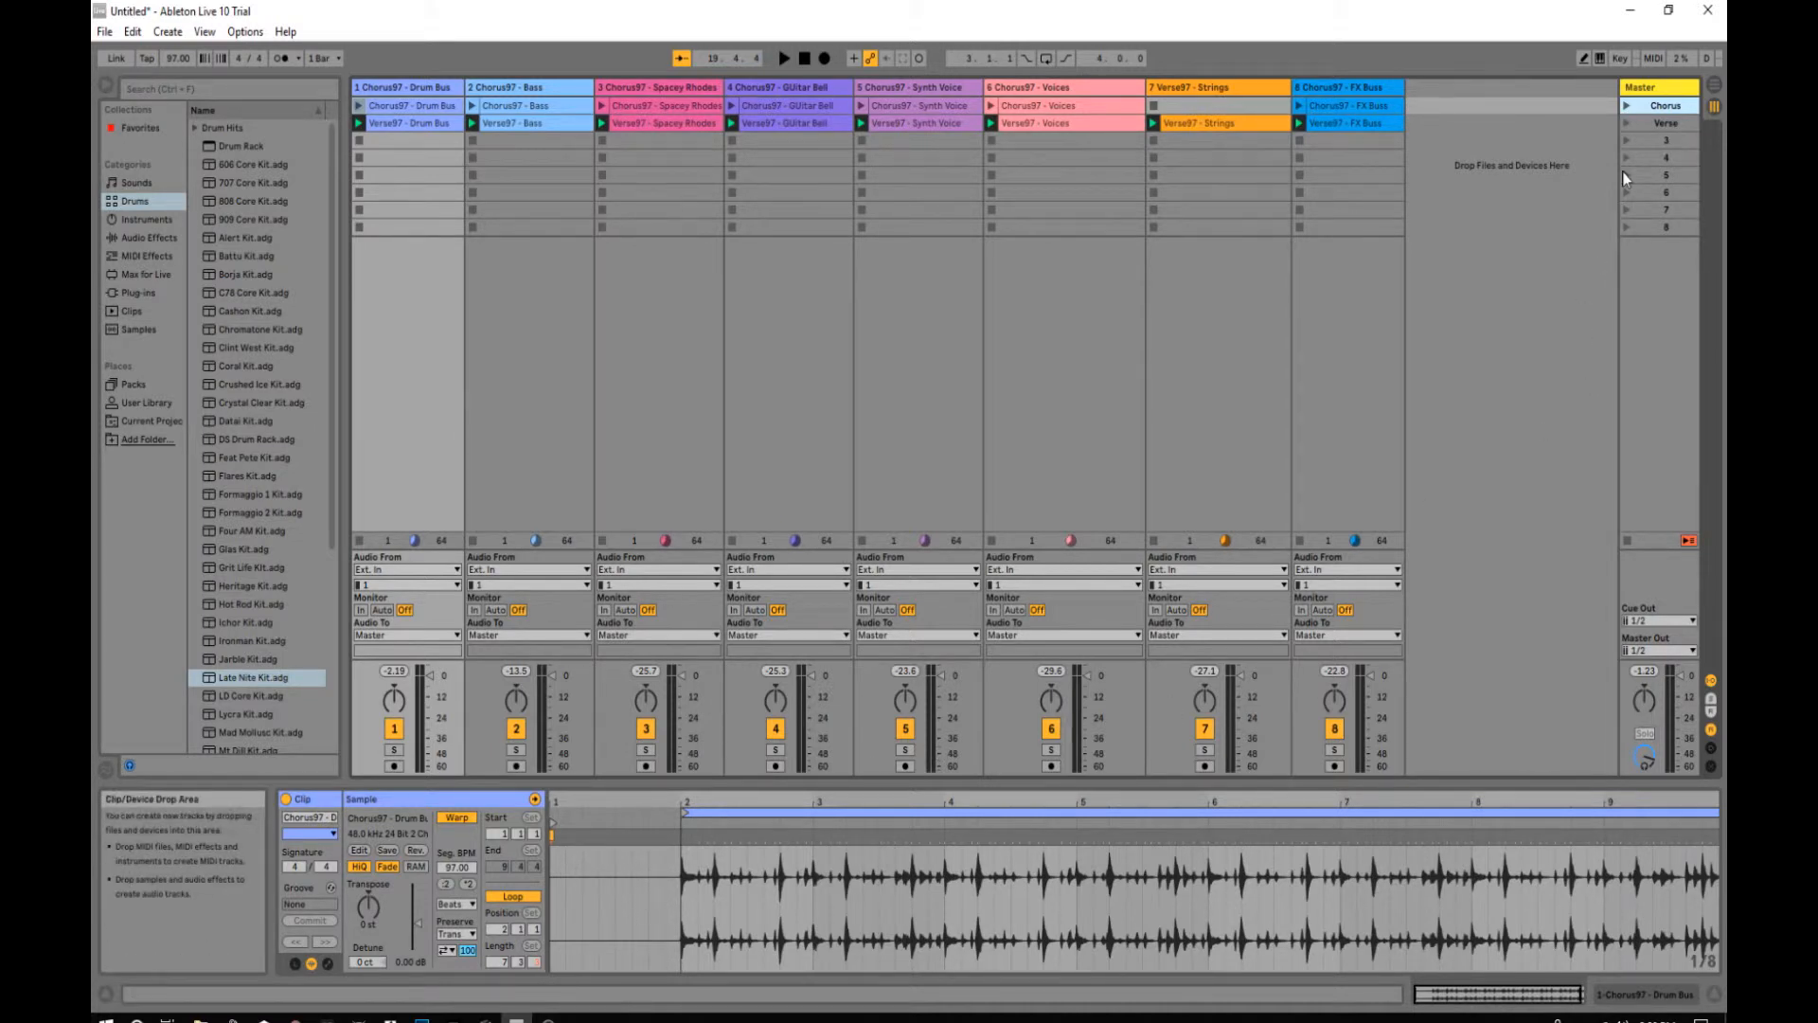
right_click(1643, 110)
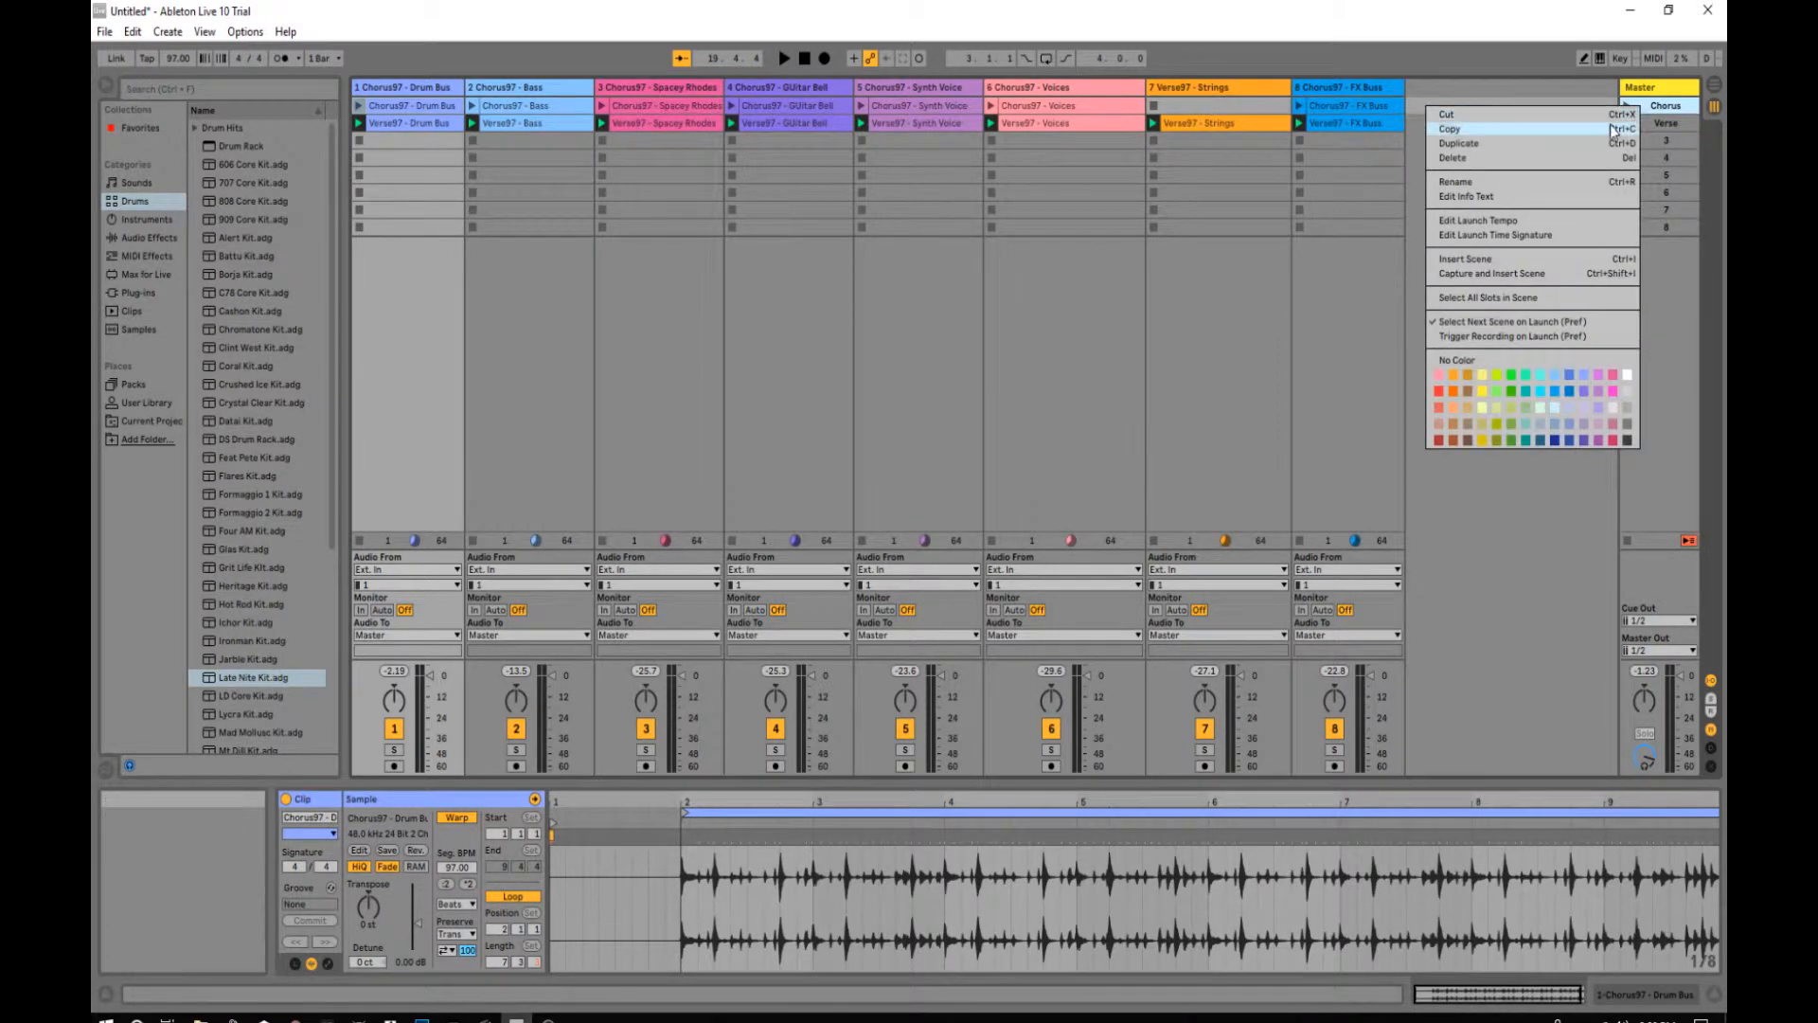
left_click(1603, 129)
left_click(1655, 142)
right_click(1657, 143)
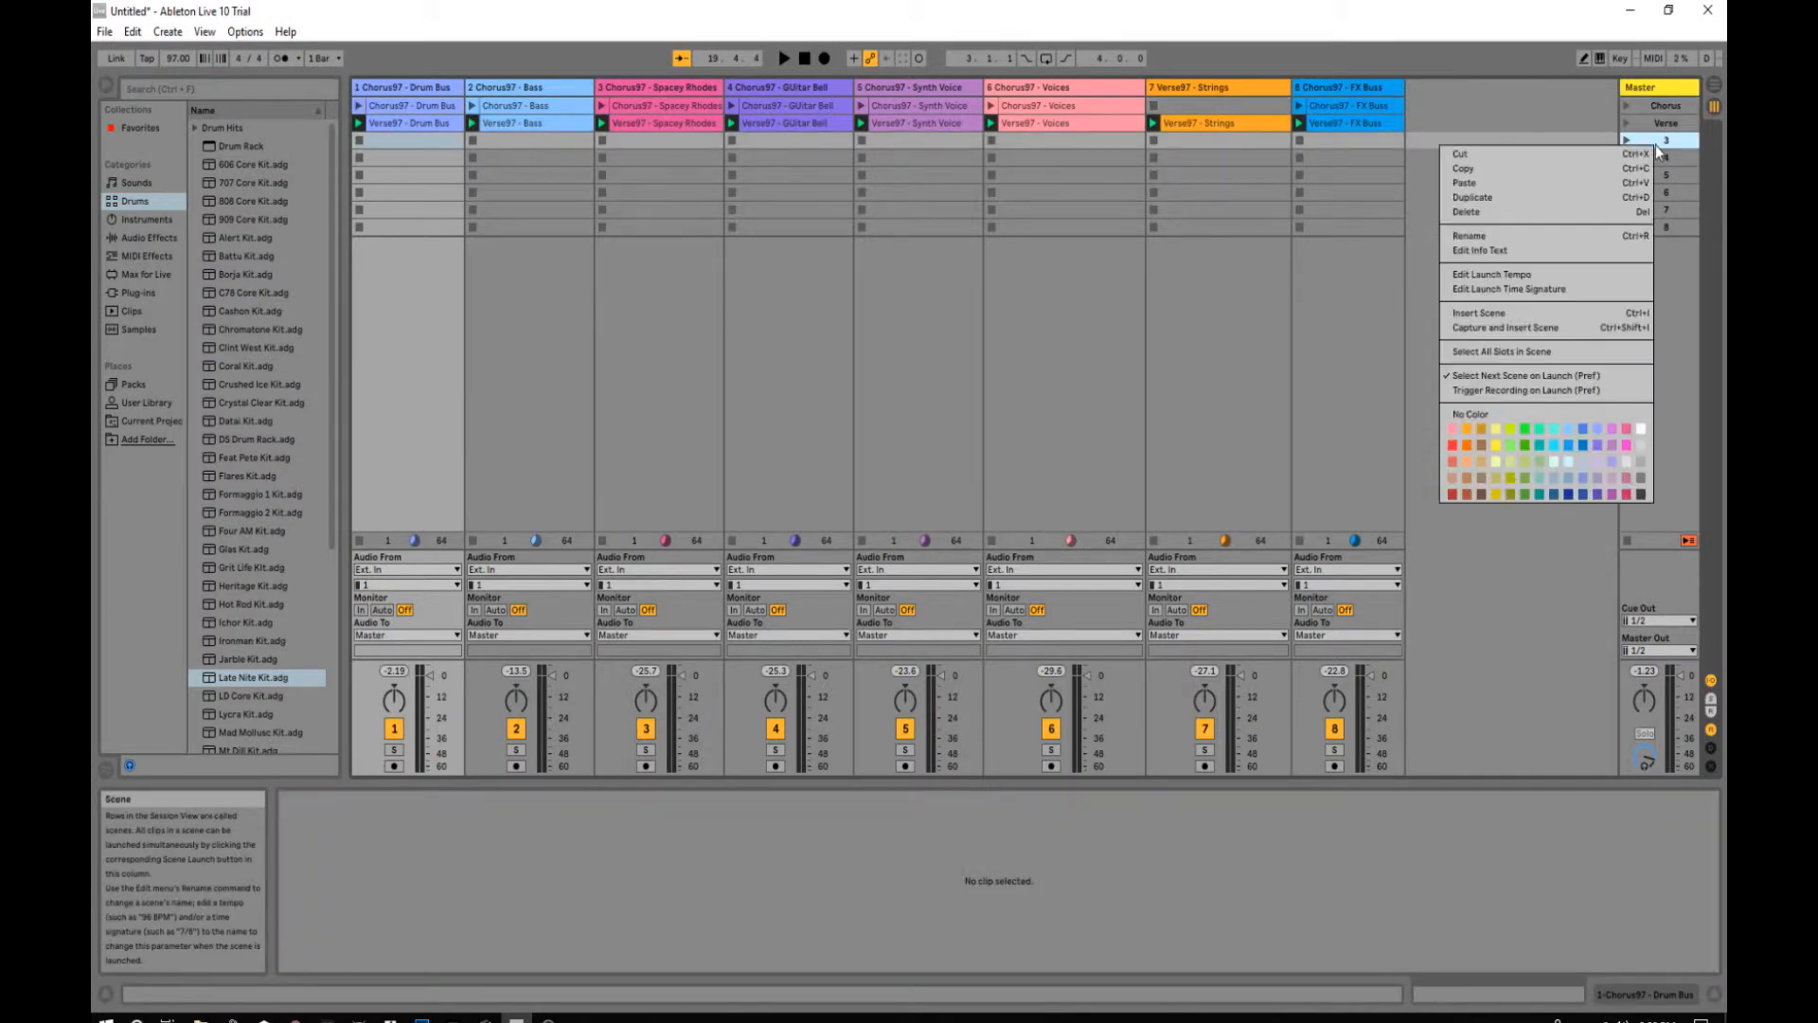
left_click(1610, 184)
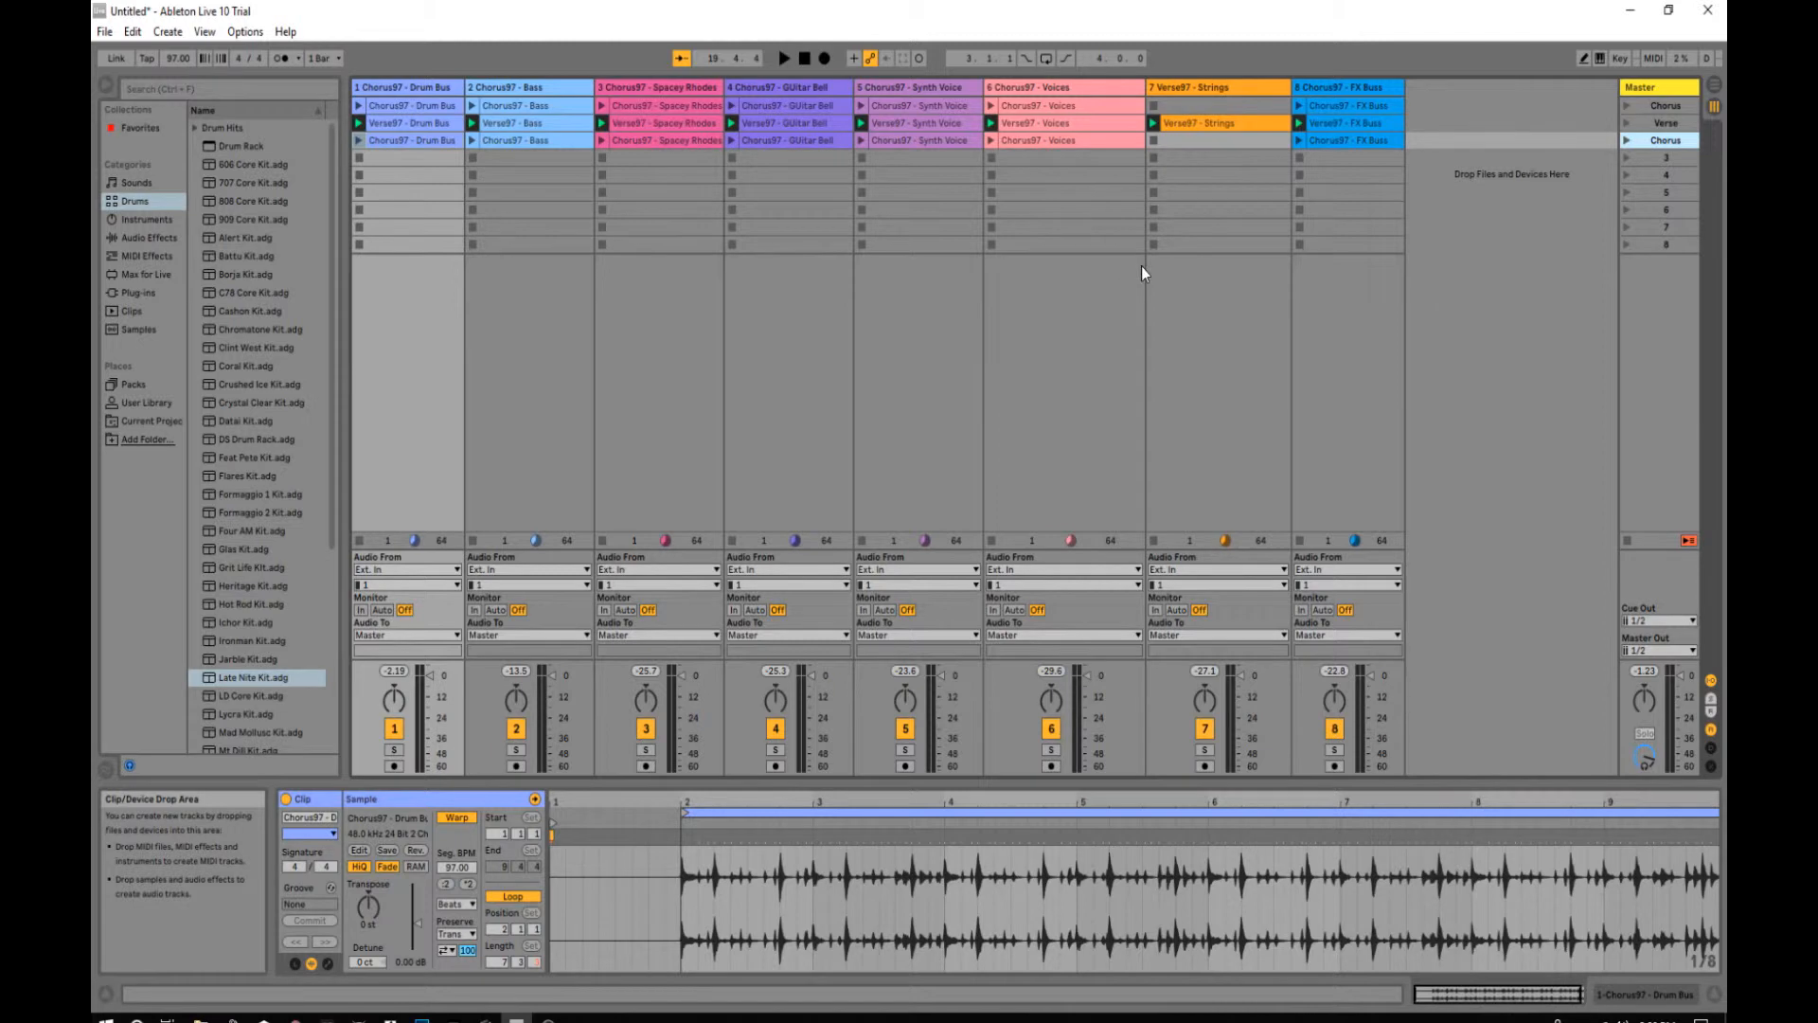
Step: Move the start markers of the second Chorus scene's clips to bar 2, beginning with the Drum Bus clip
left_click(395, 140)
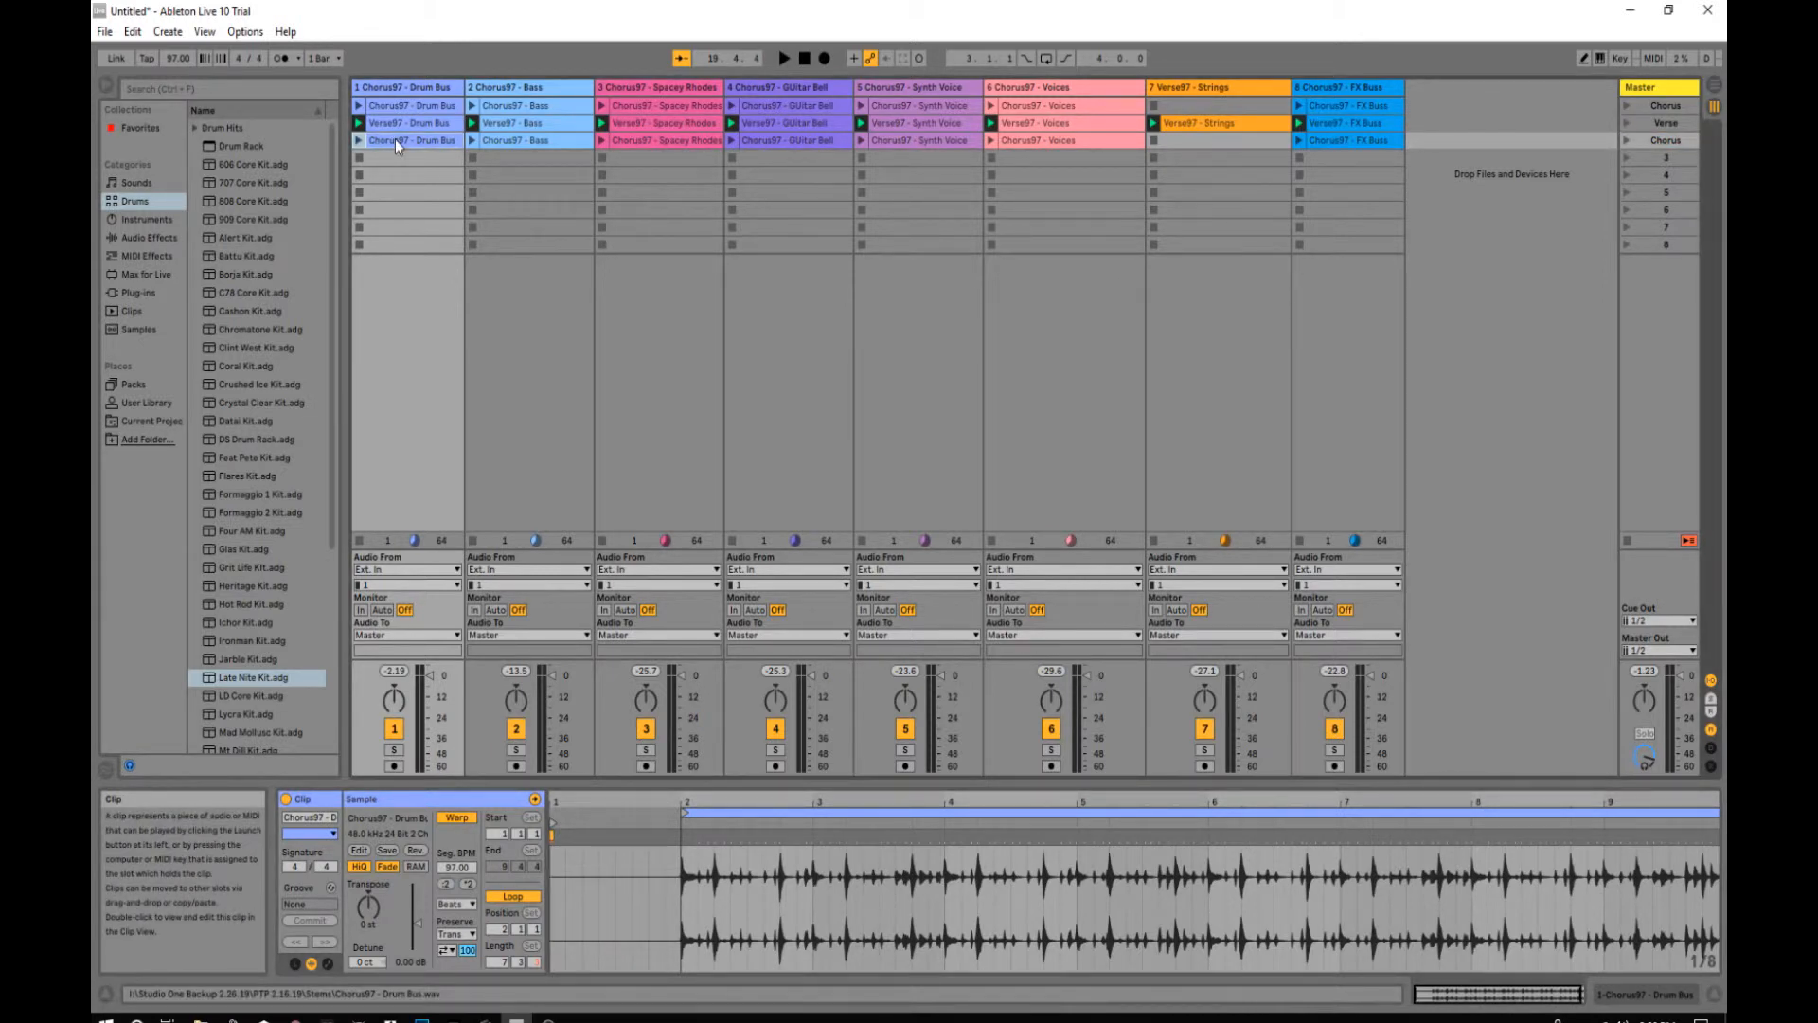
left_click(554, 822)
left_click_drag(554, 822, 684, 826)
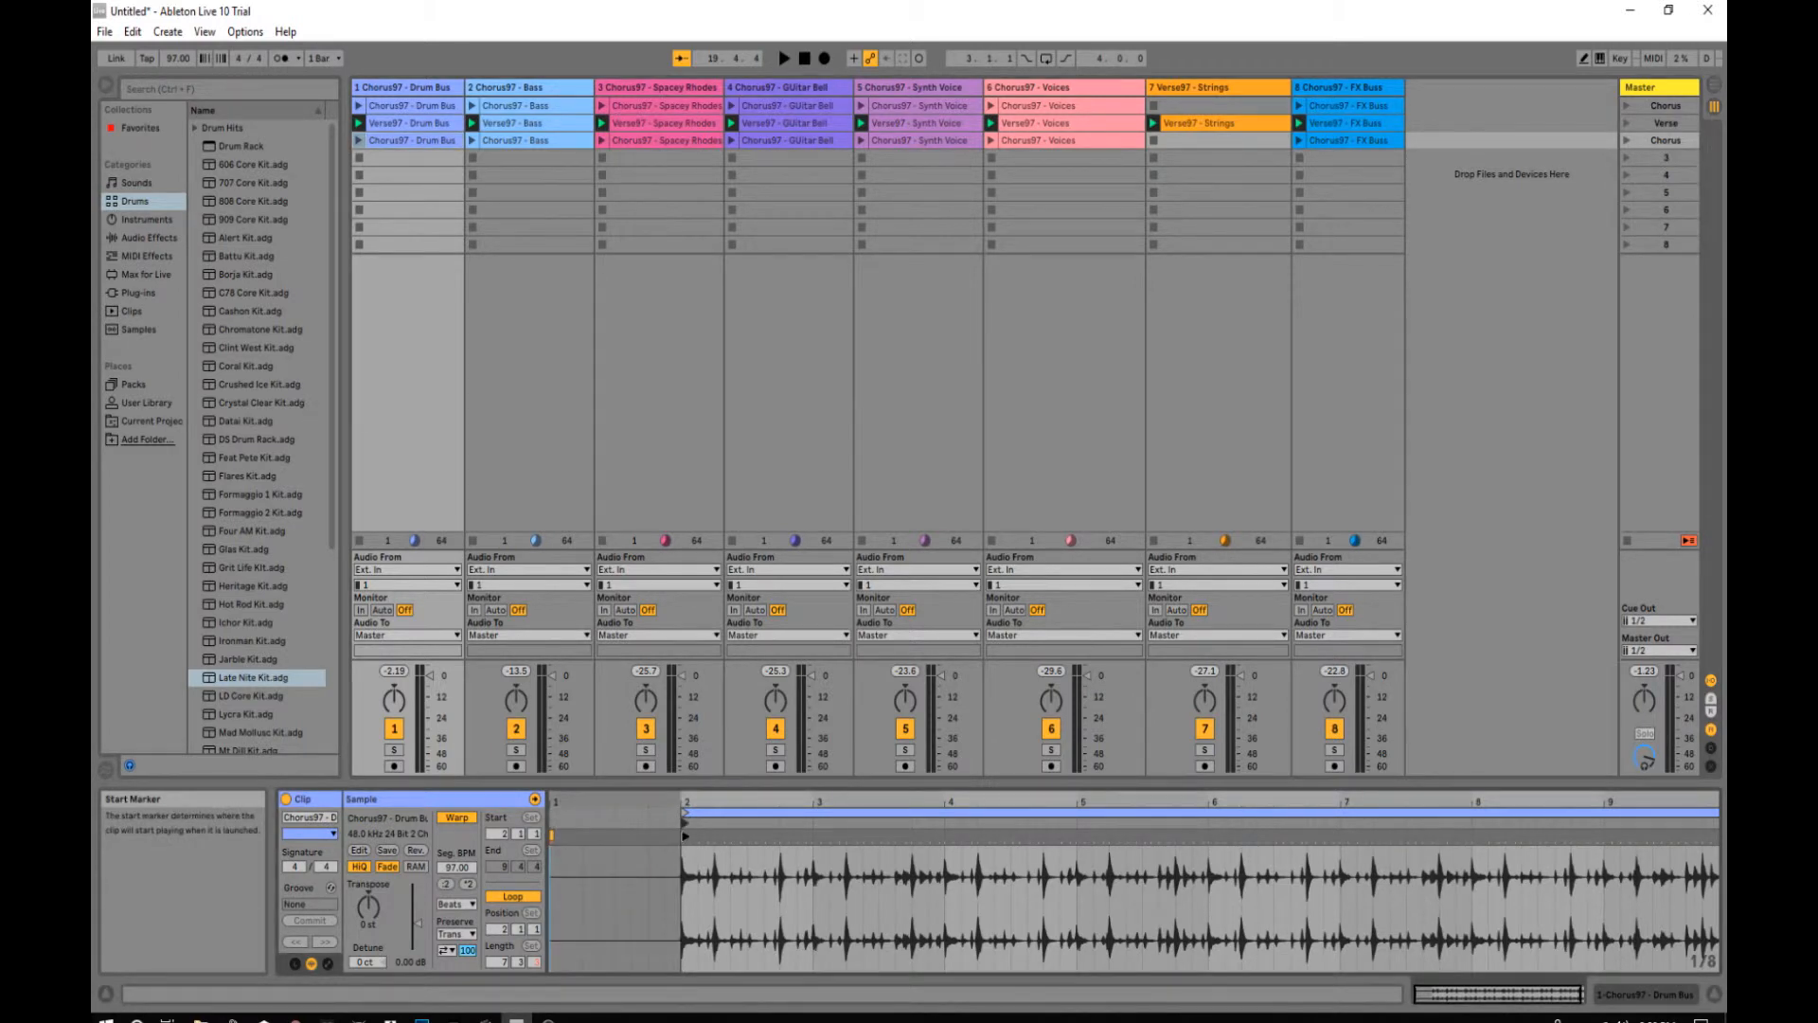
left_click(530, 142)
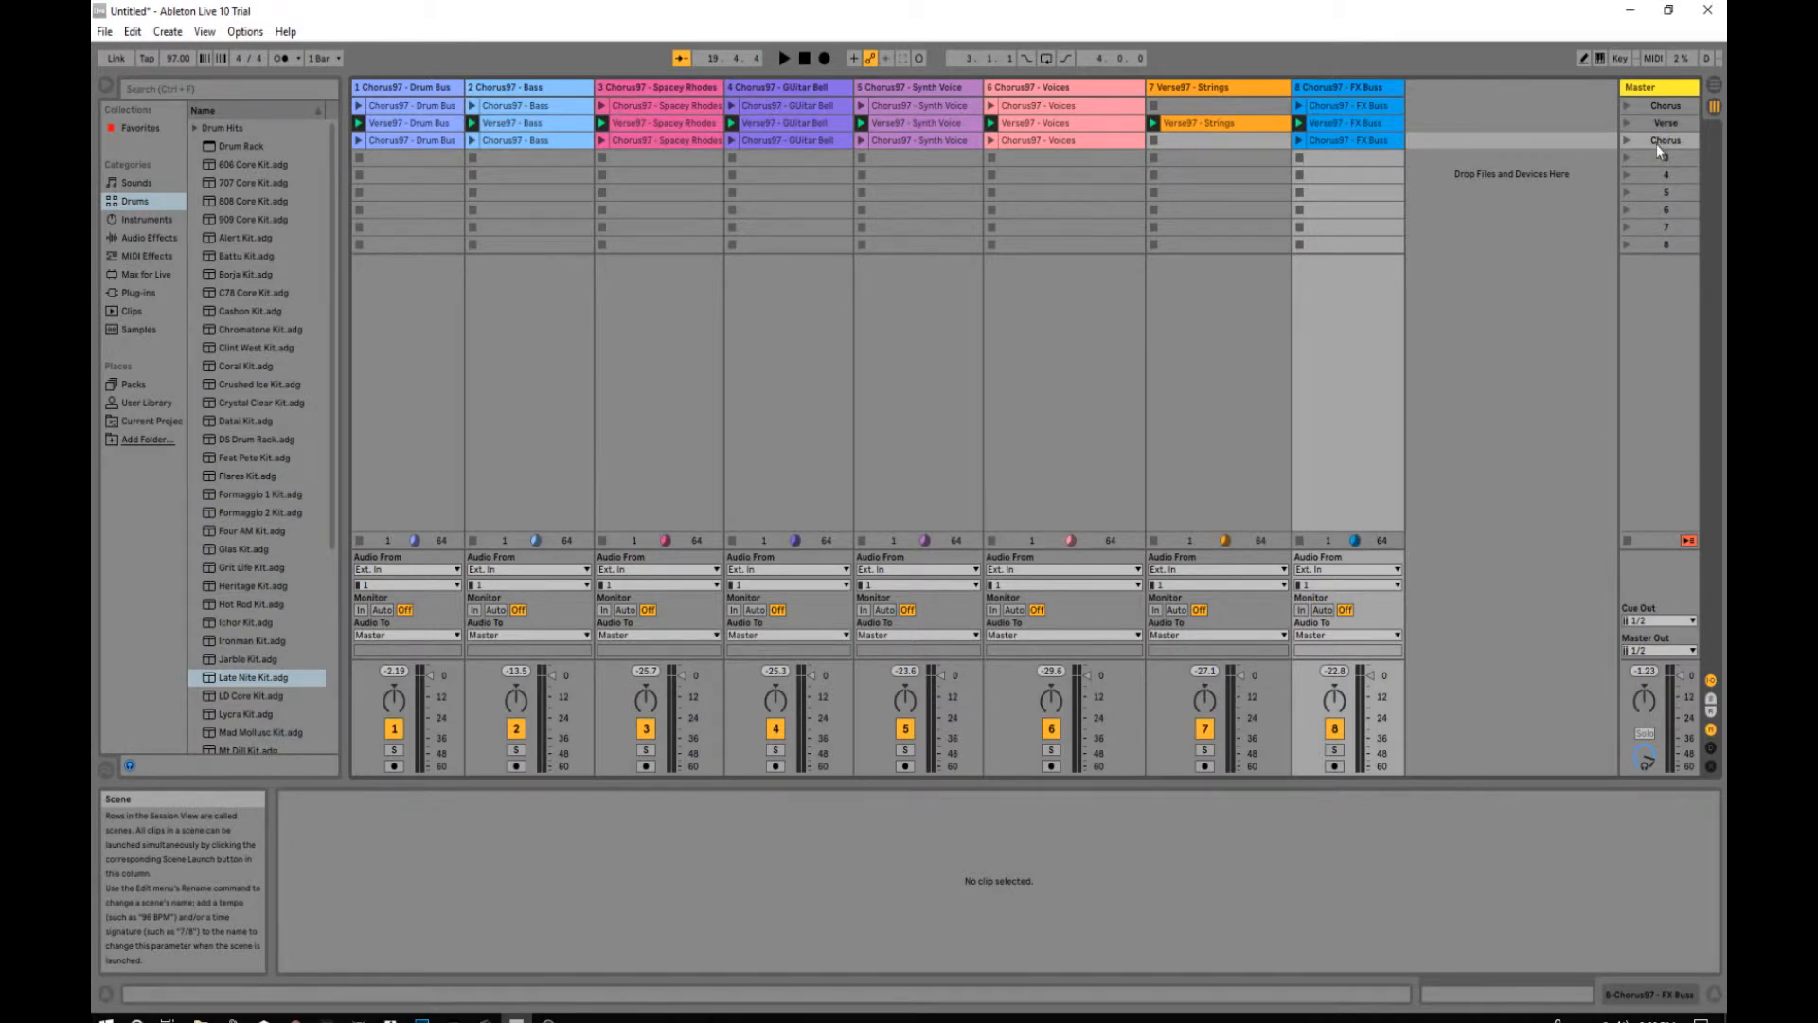
Step: Audition the first Chorus scene, the Verse scene and the second Chorus scene in order, and stop playback
left_click(1624, 107)
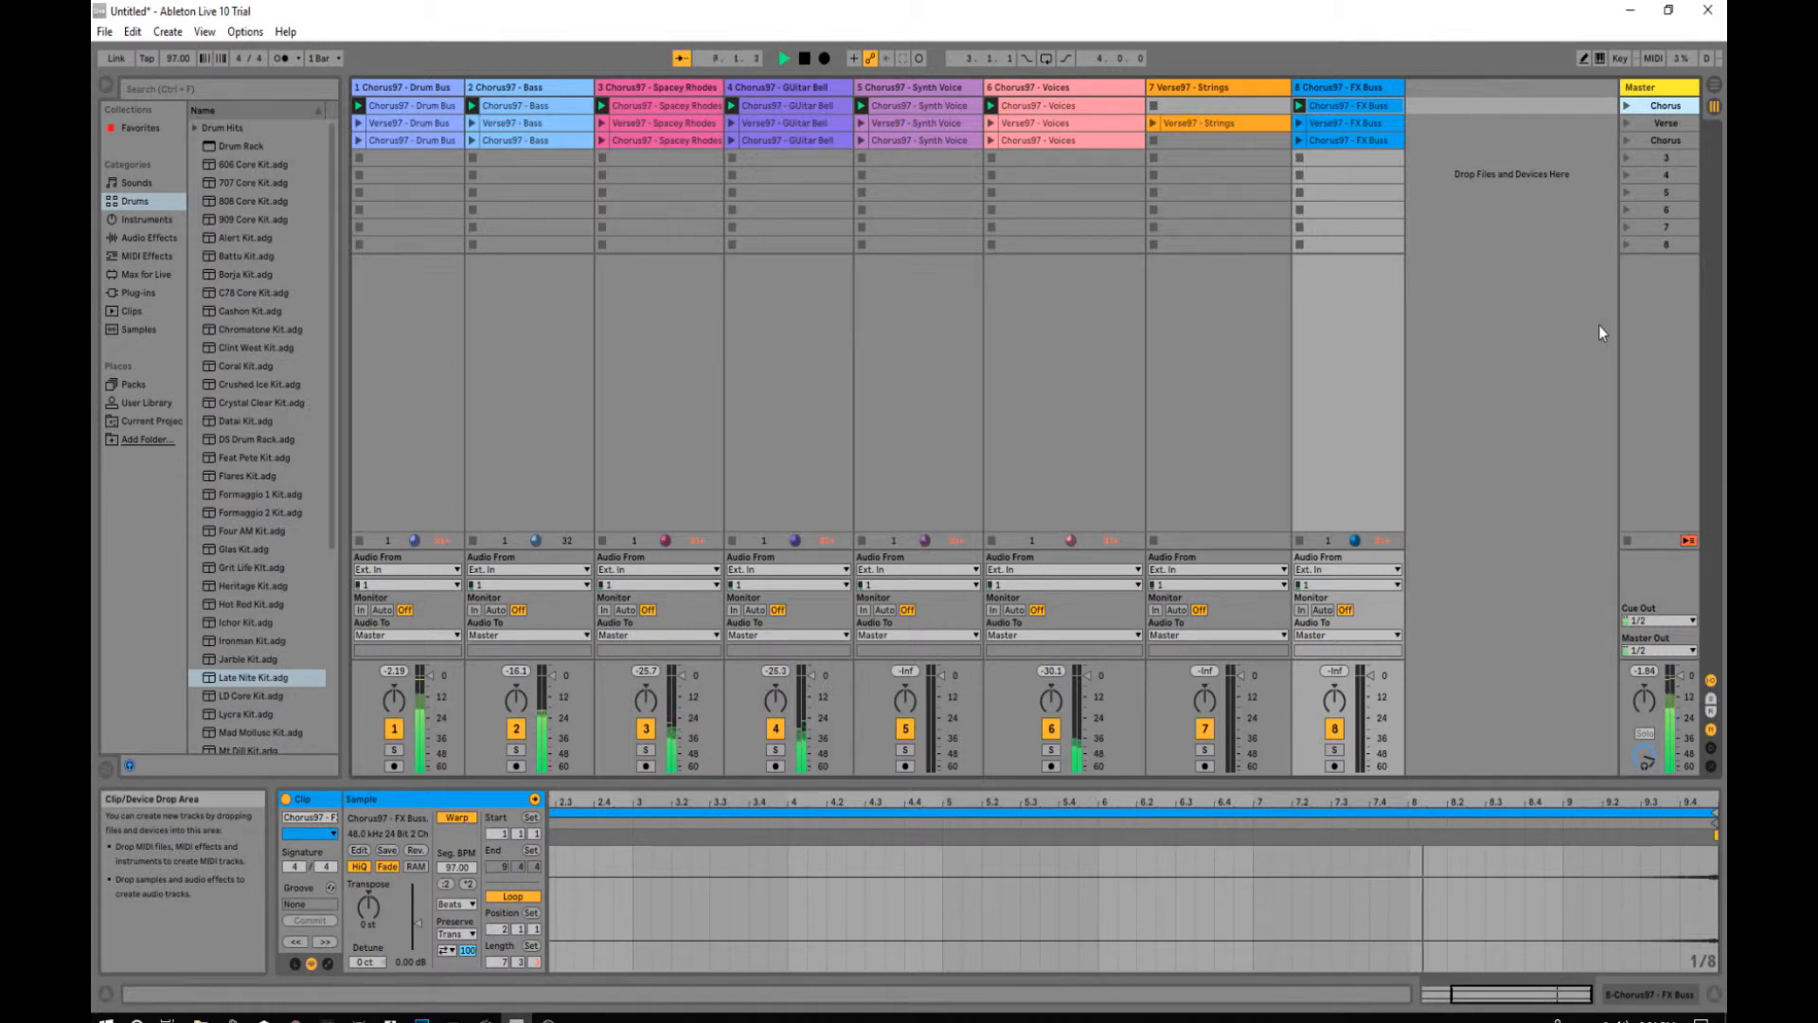
left_click(1625, 122)
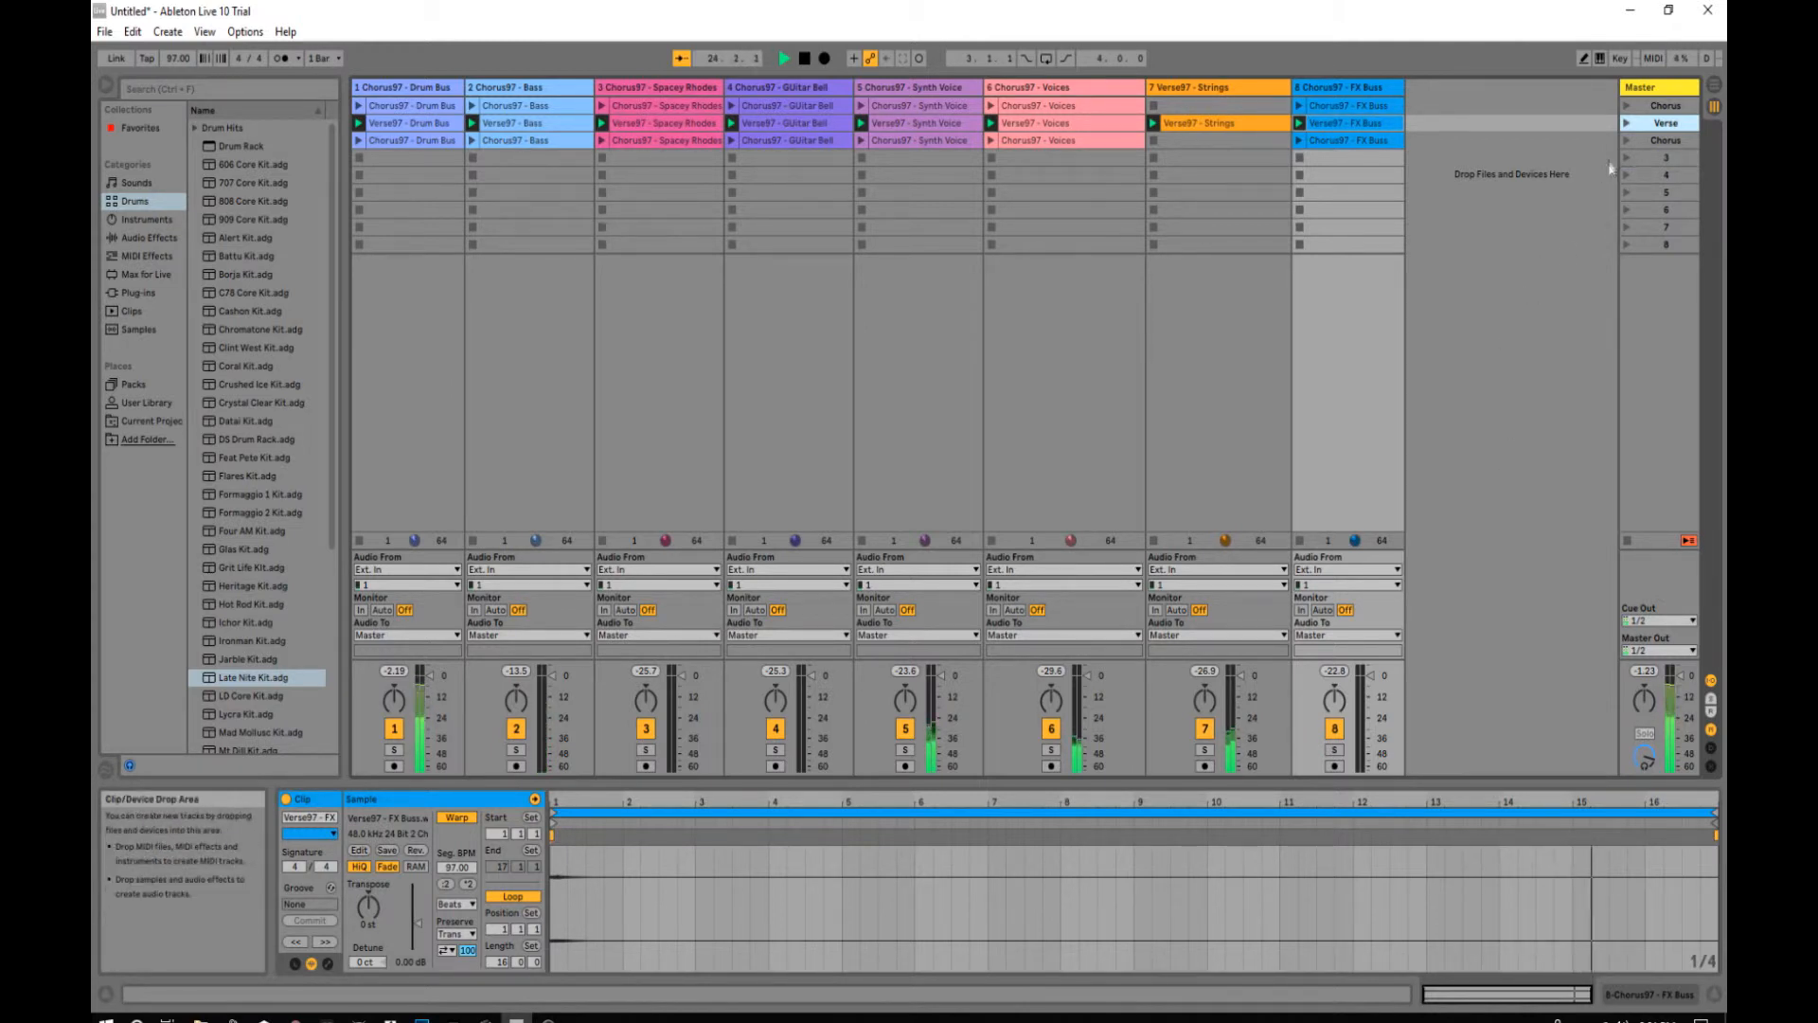
left_click(1625, 141)
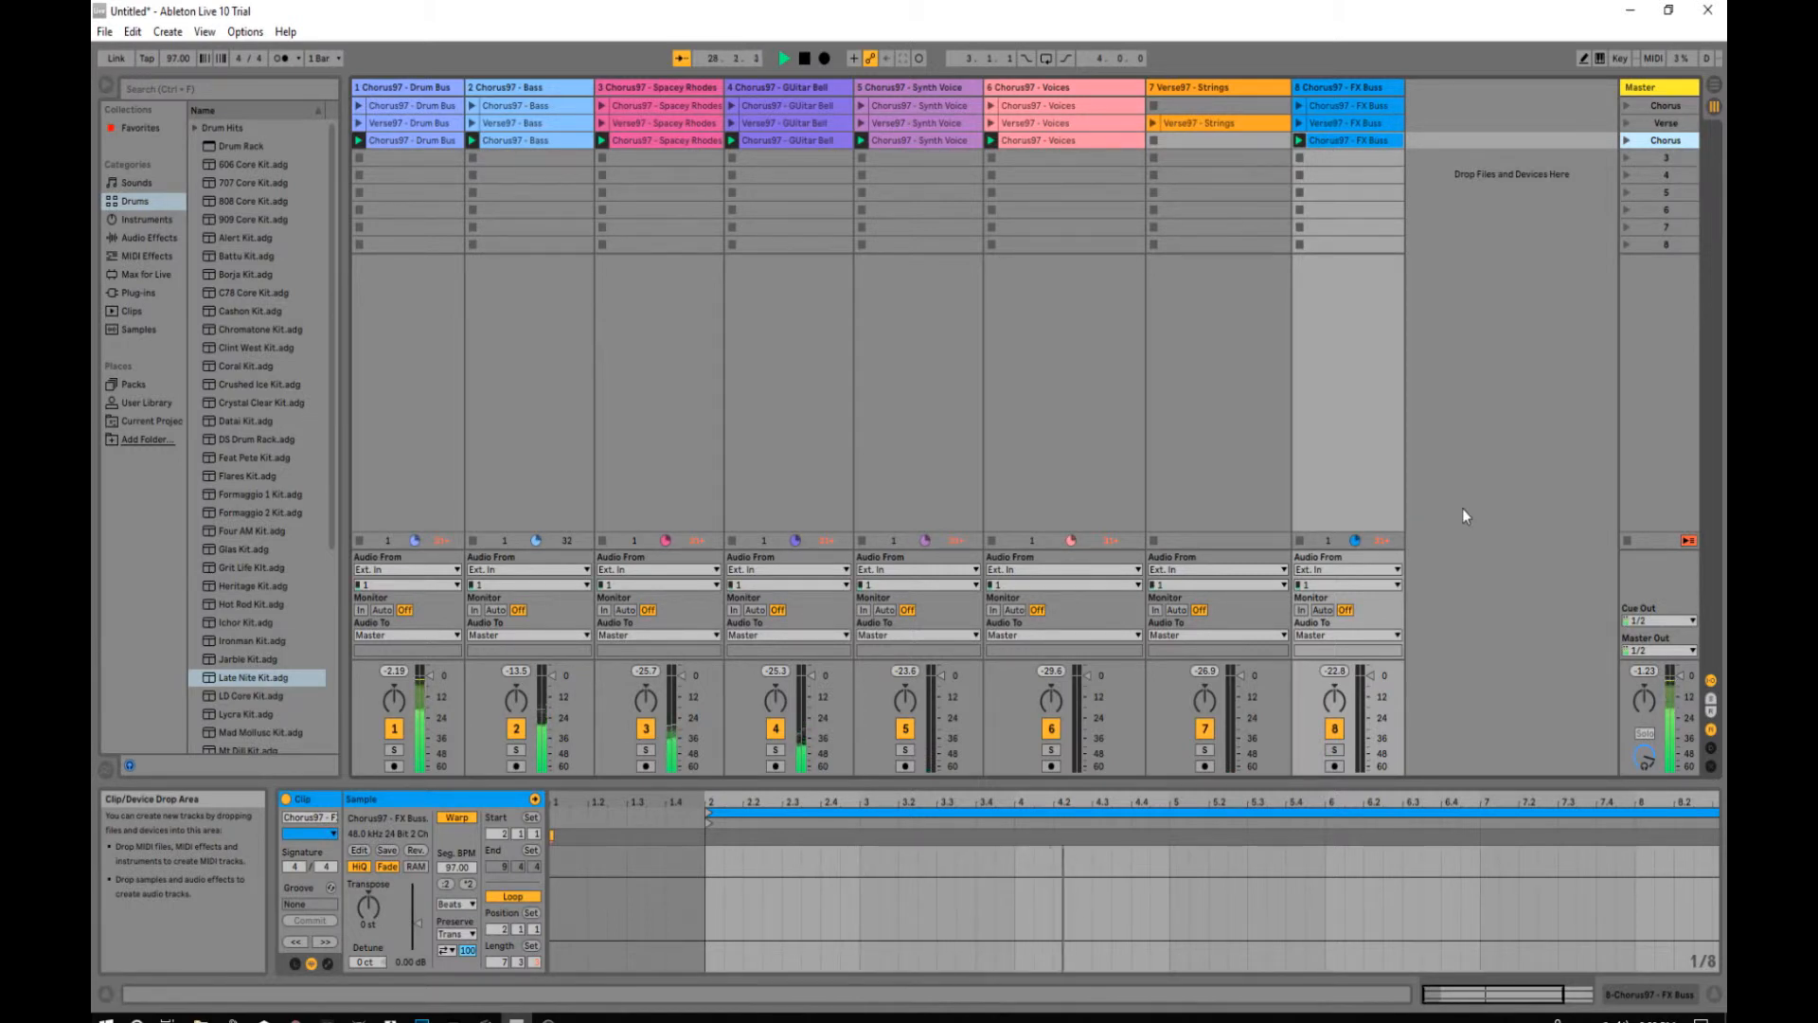
key("space")
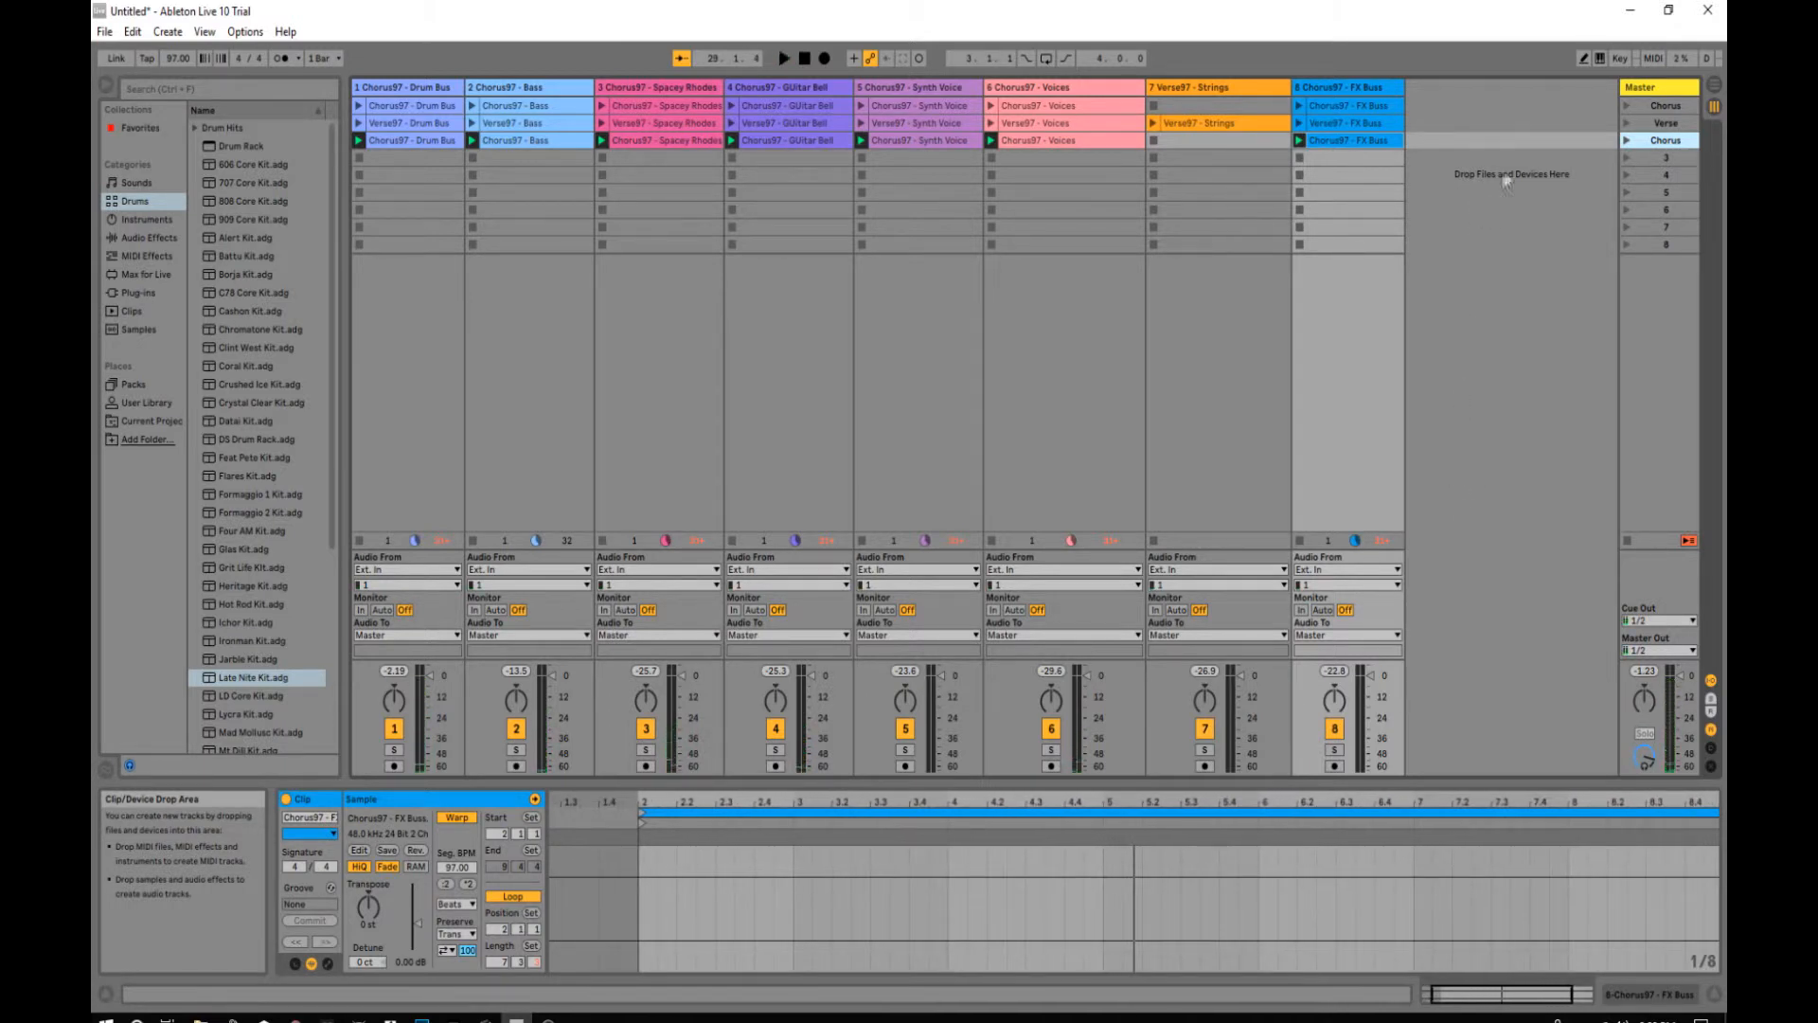
left_click(1646, 125)
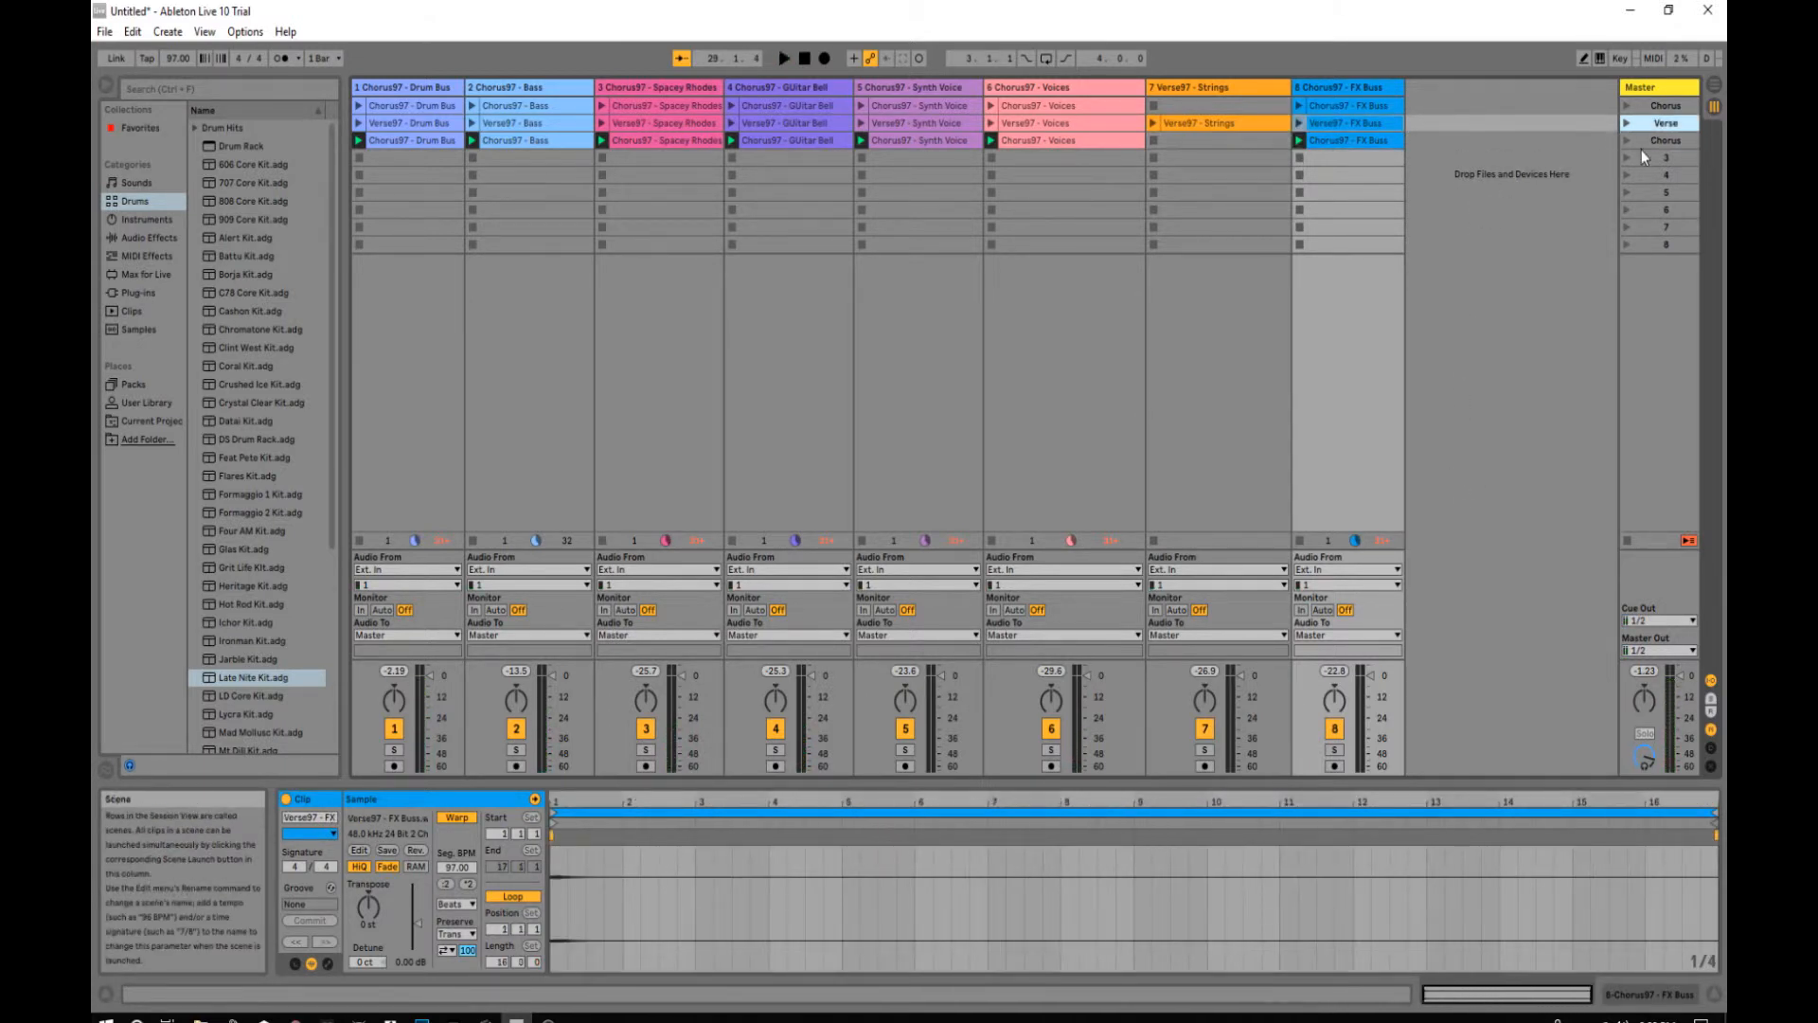
left_click(1639, 140)
left_click(1632, 123)
left_click(407, 123)
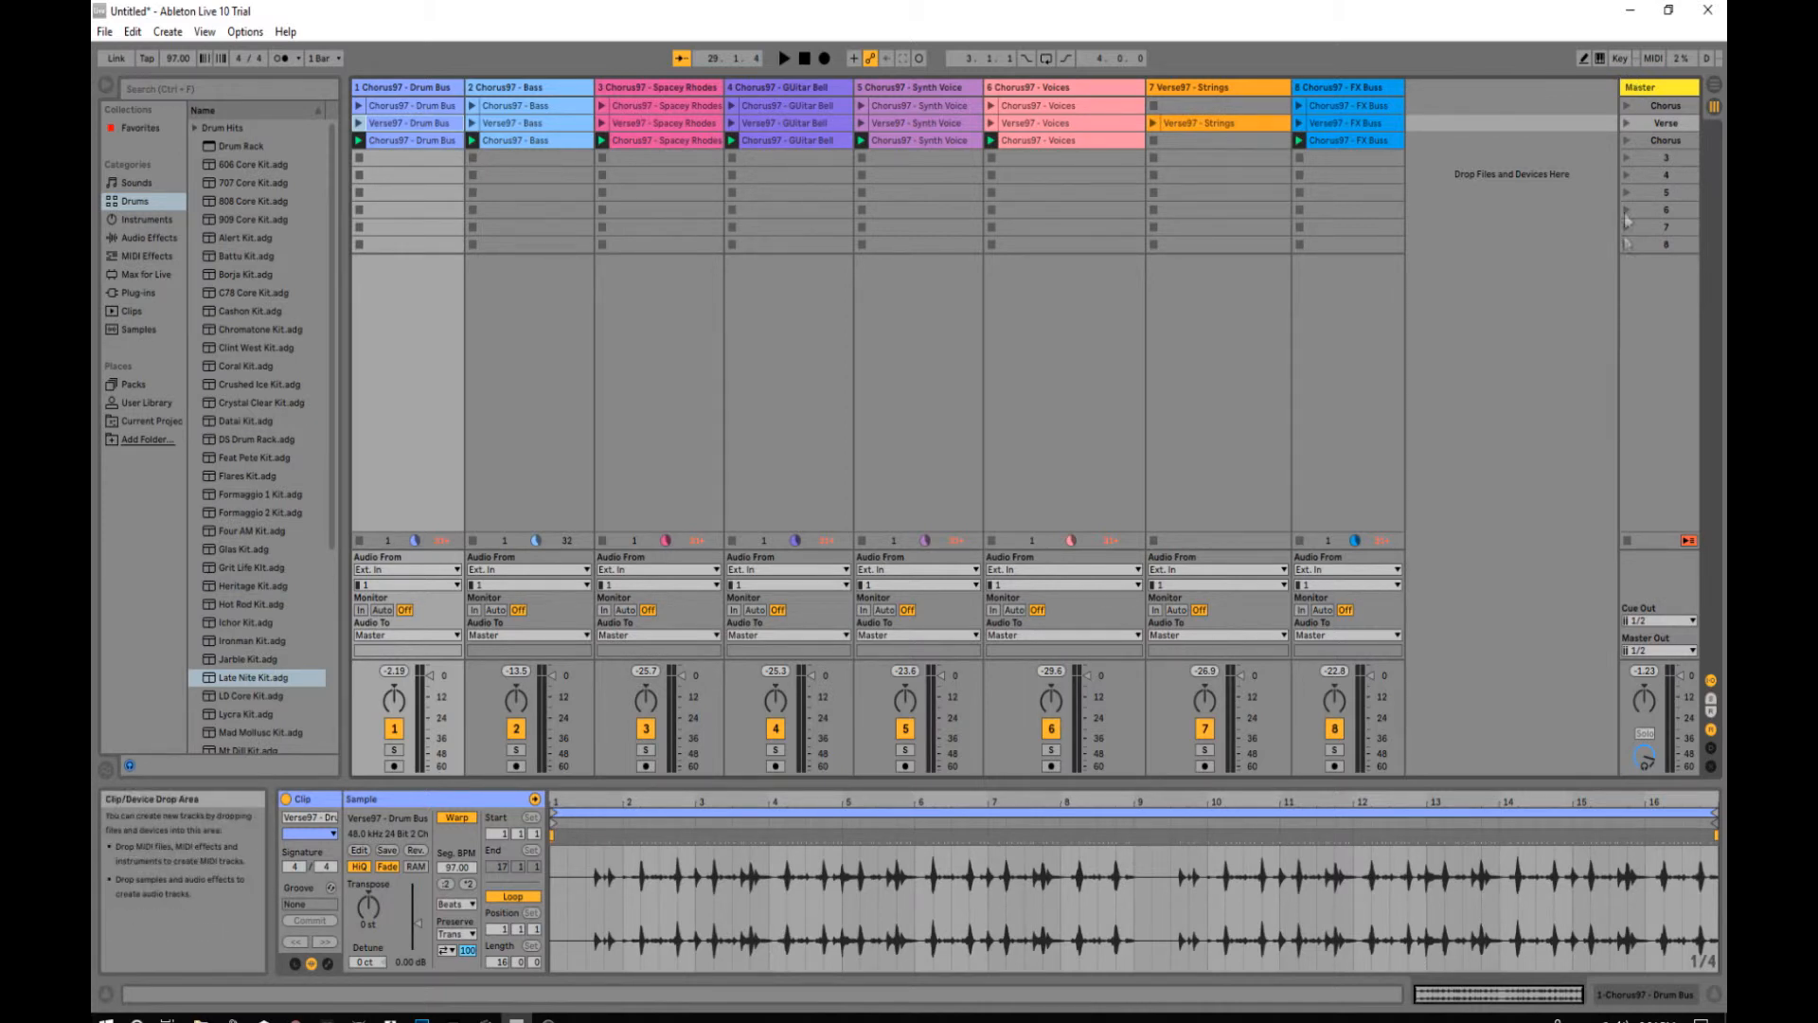
Step: Map numeric keypad 1, 2 and 3 to launch the first Chorus, Verse and second Chorus scenes
left_click(1620, 59)
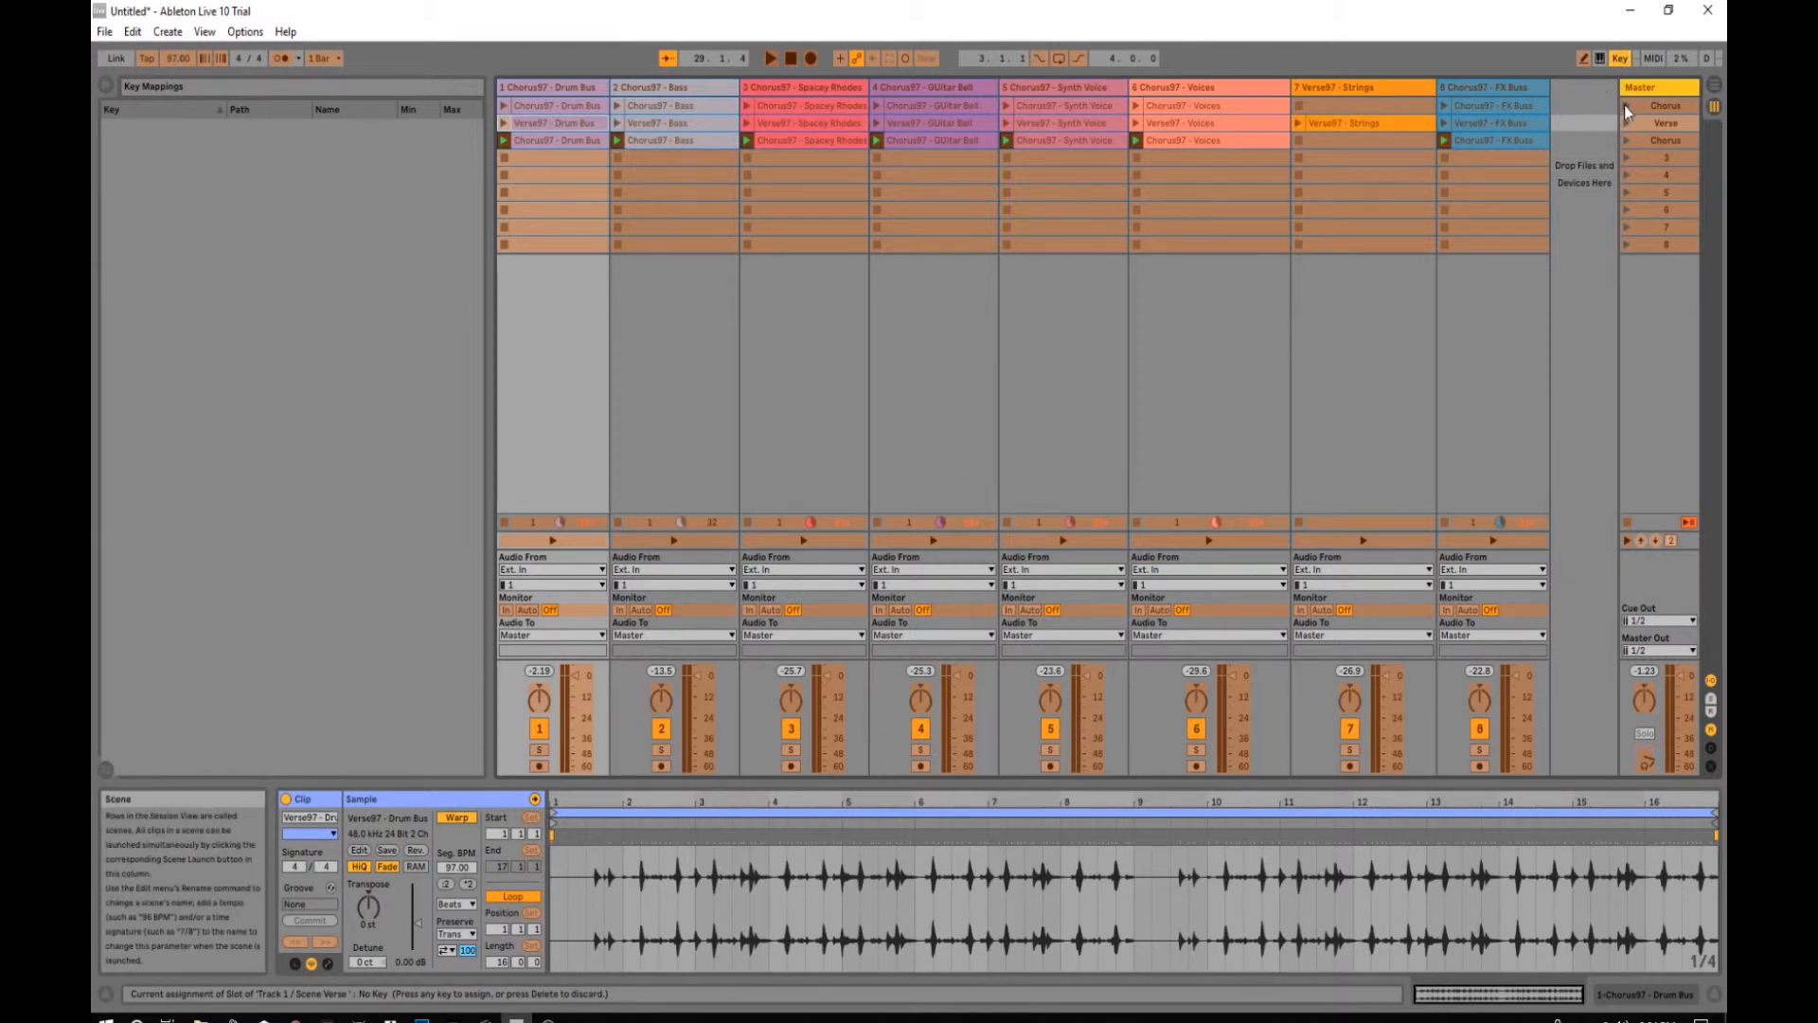
left_click(1623, 105)
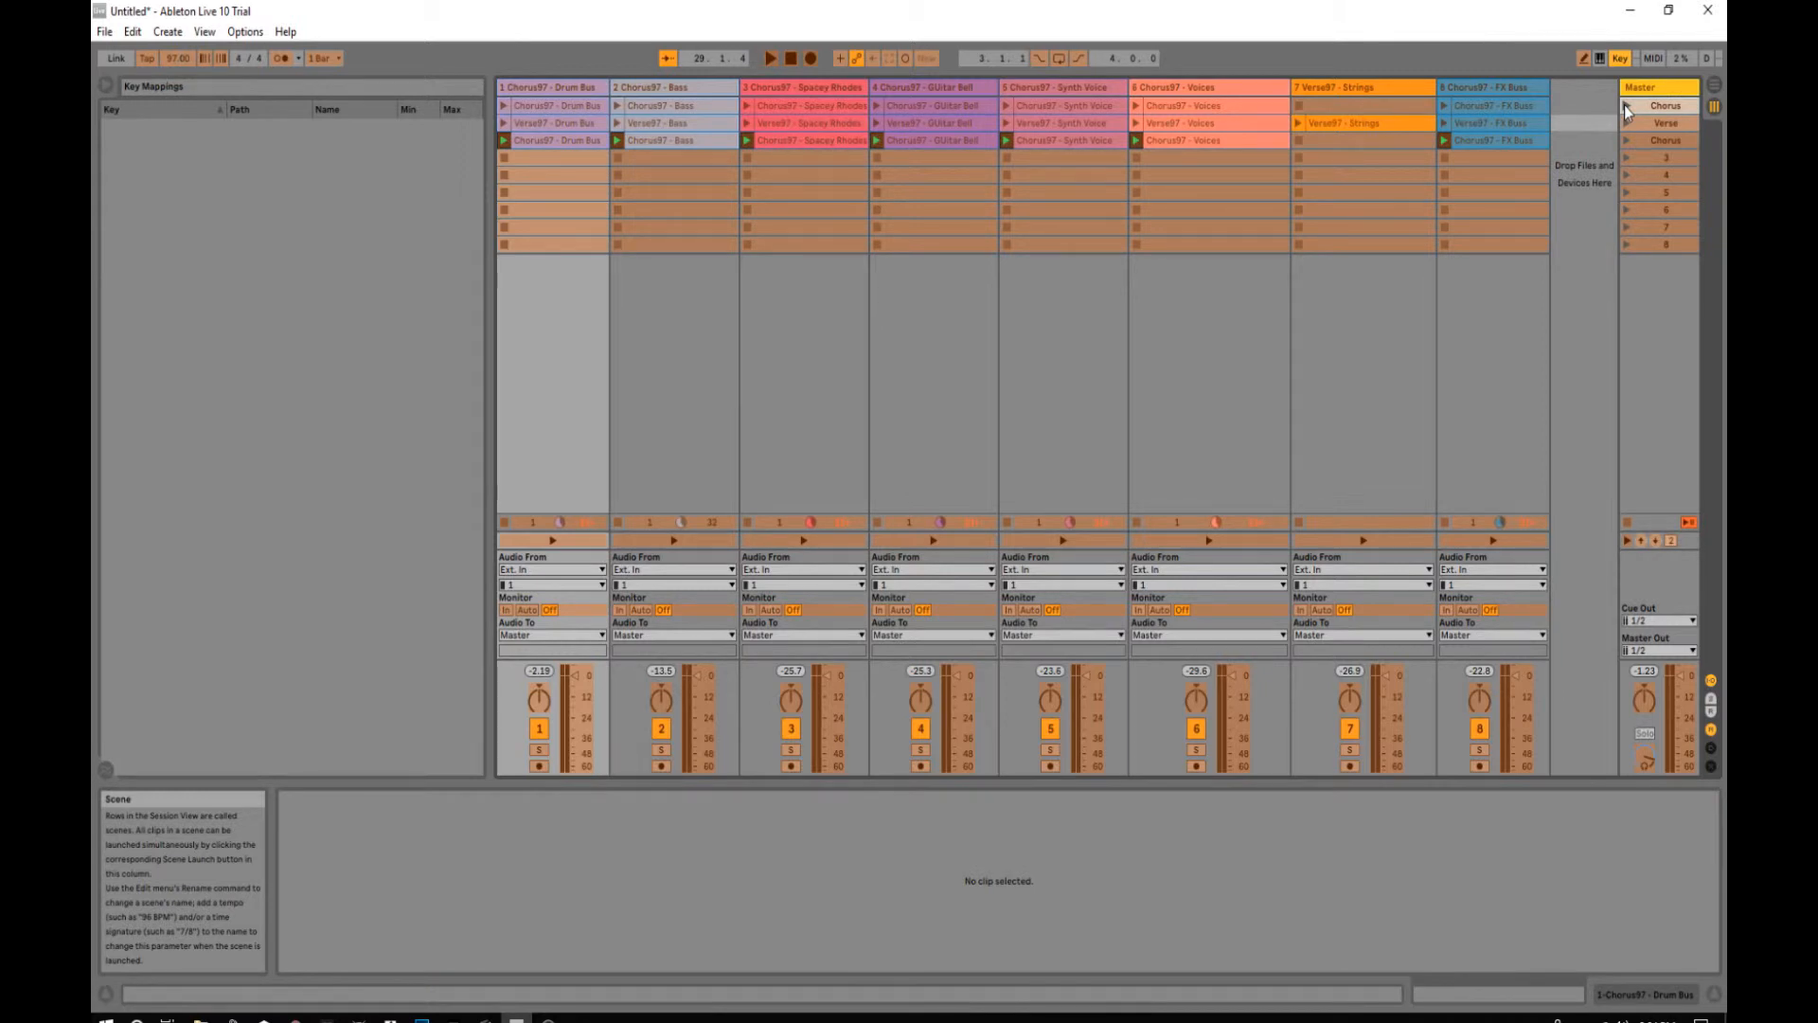
key("n")
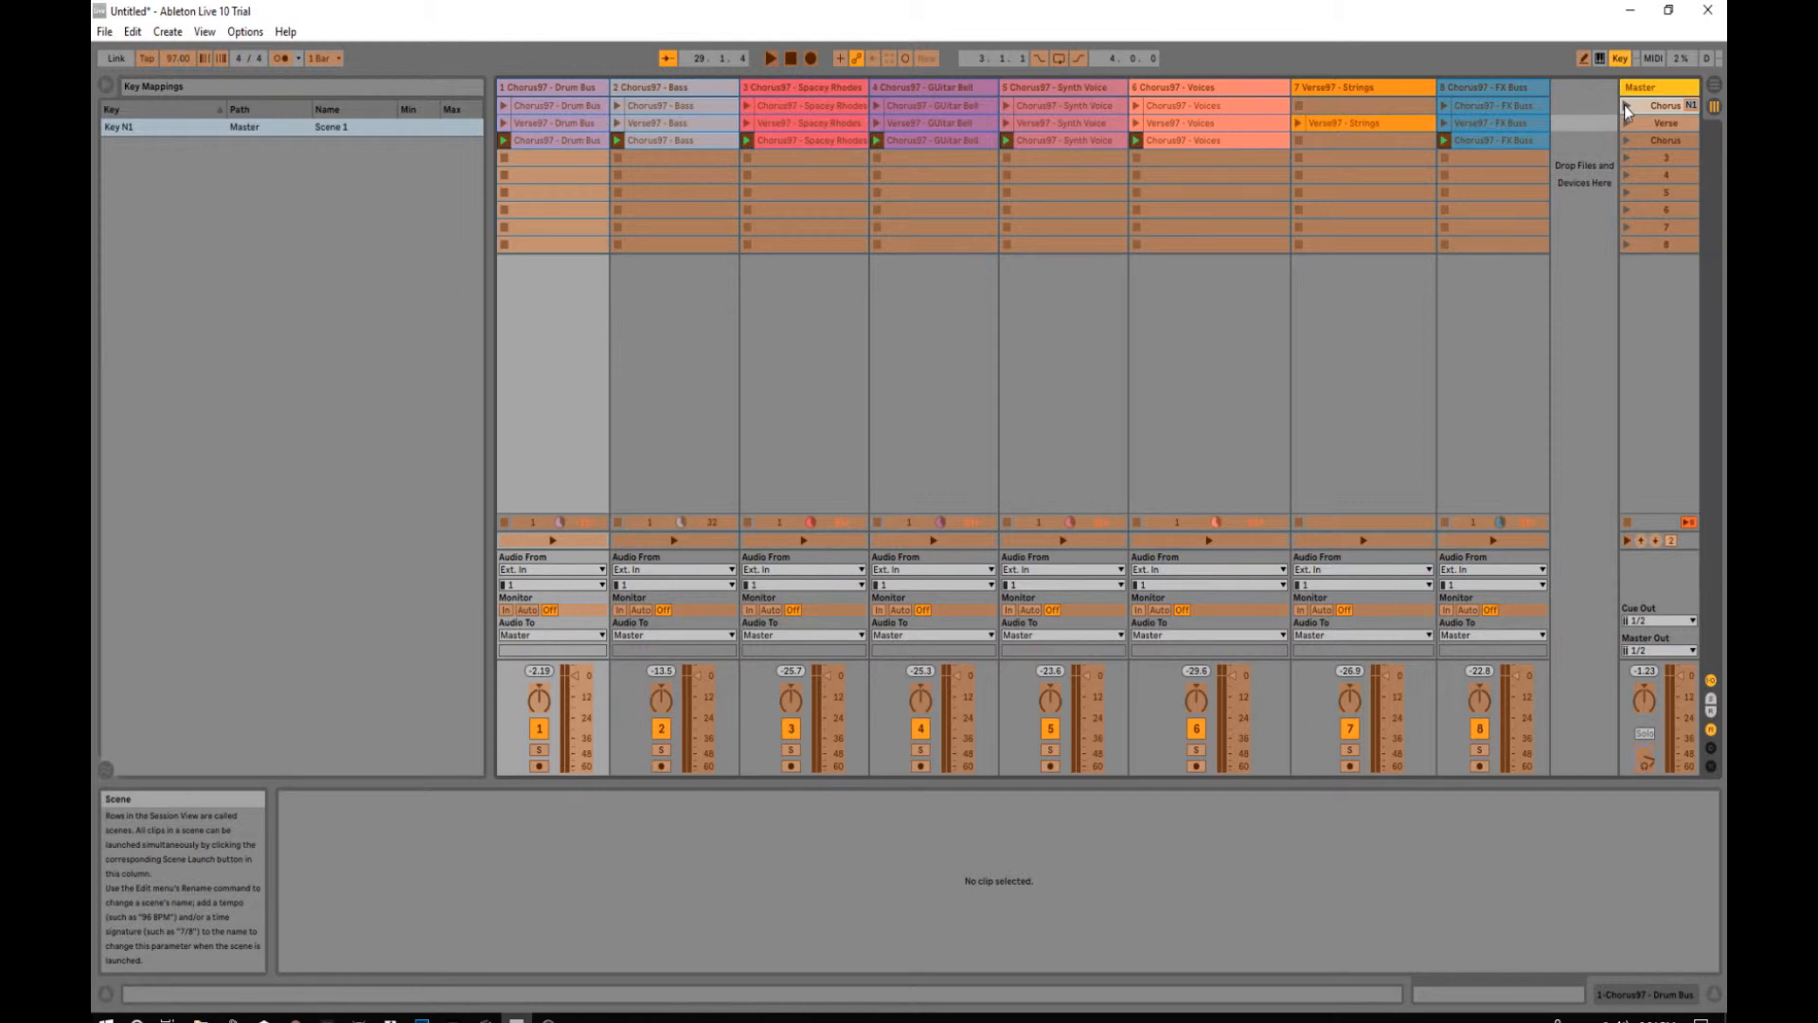
left_click(1624, 125)
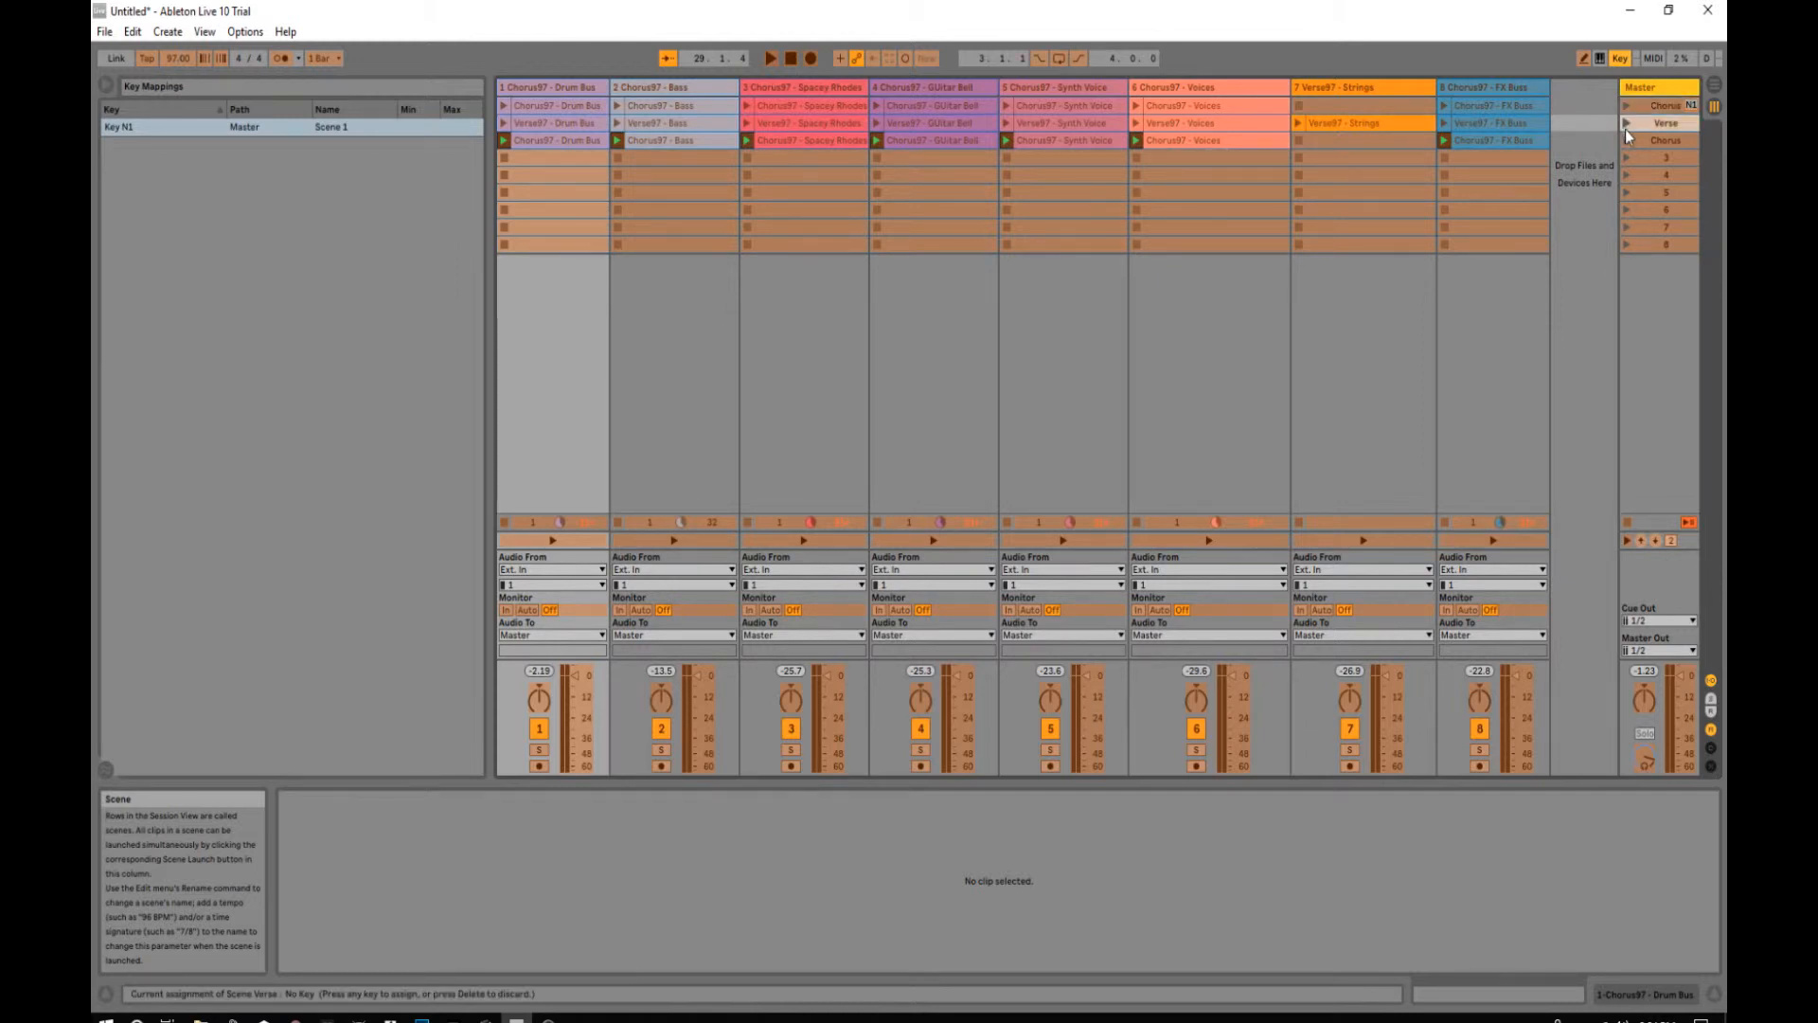
key("KP_2")
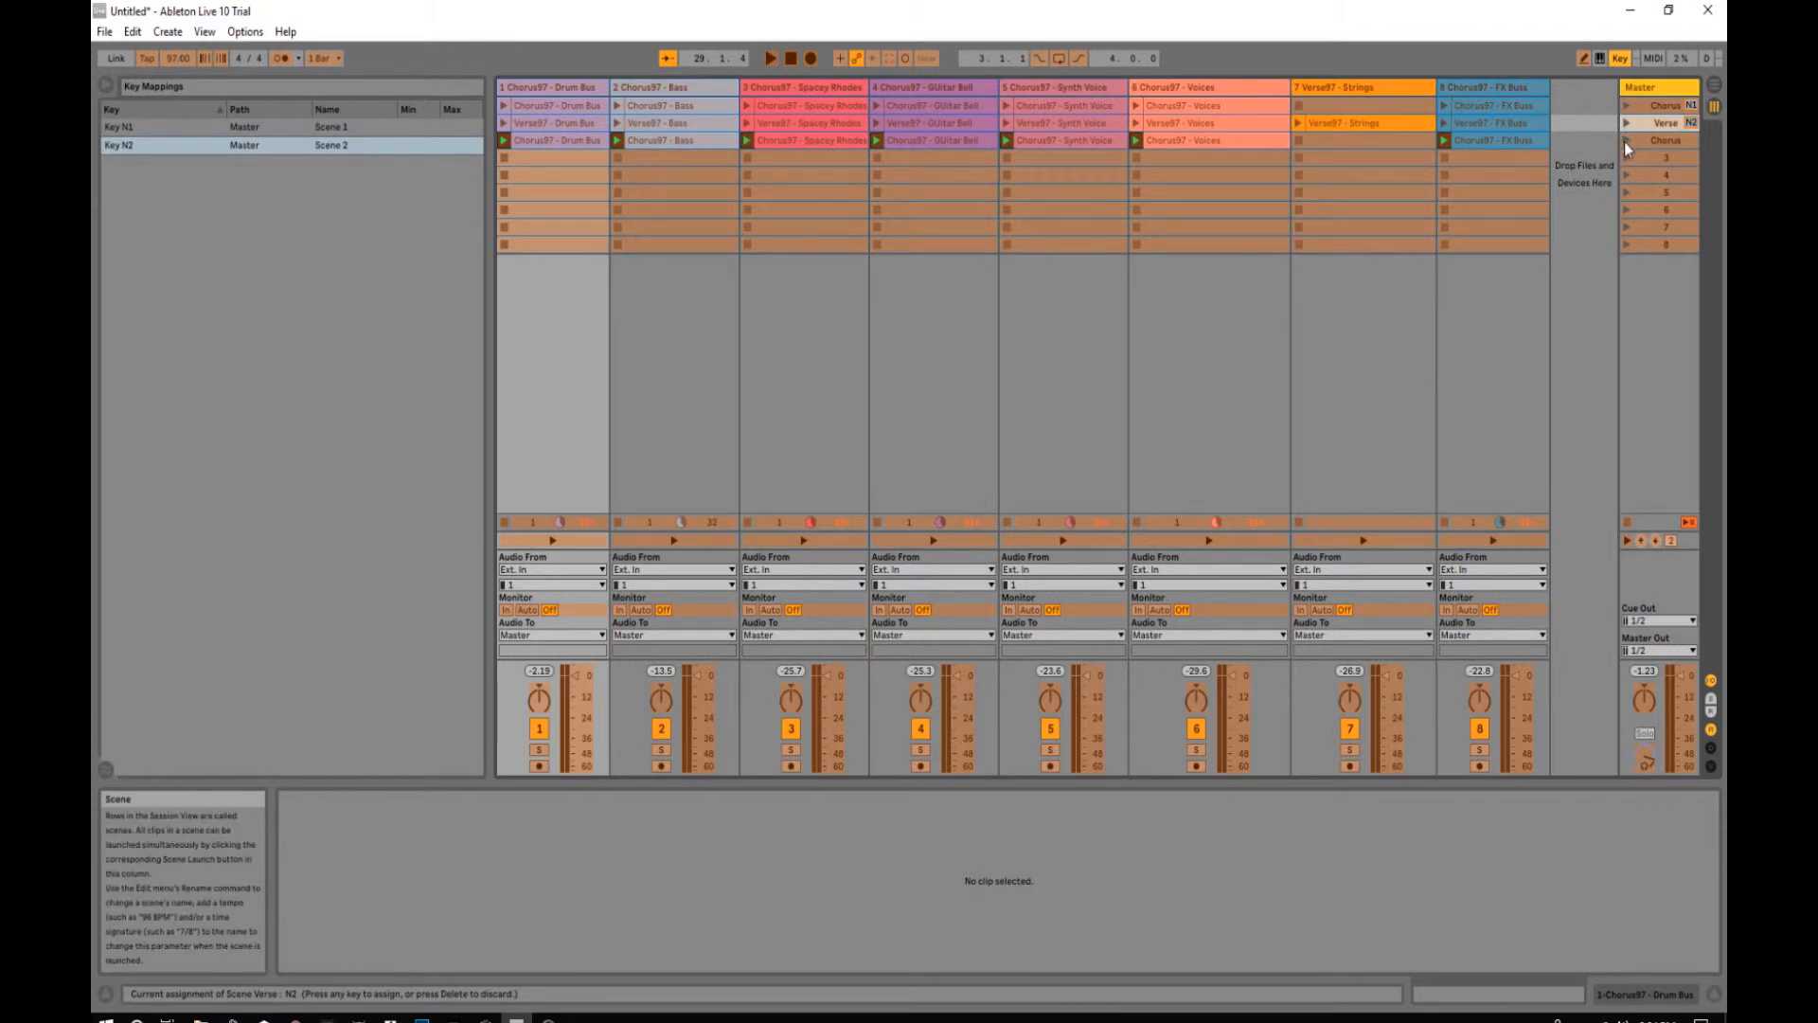
left_click(1625, 140)
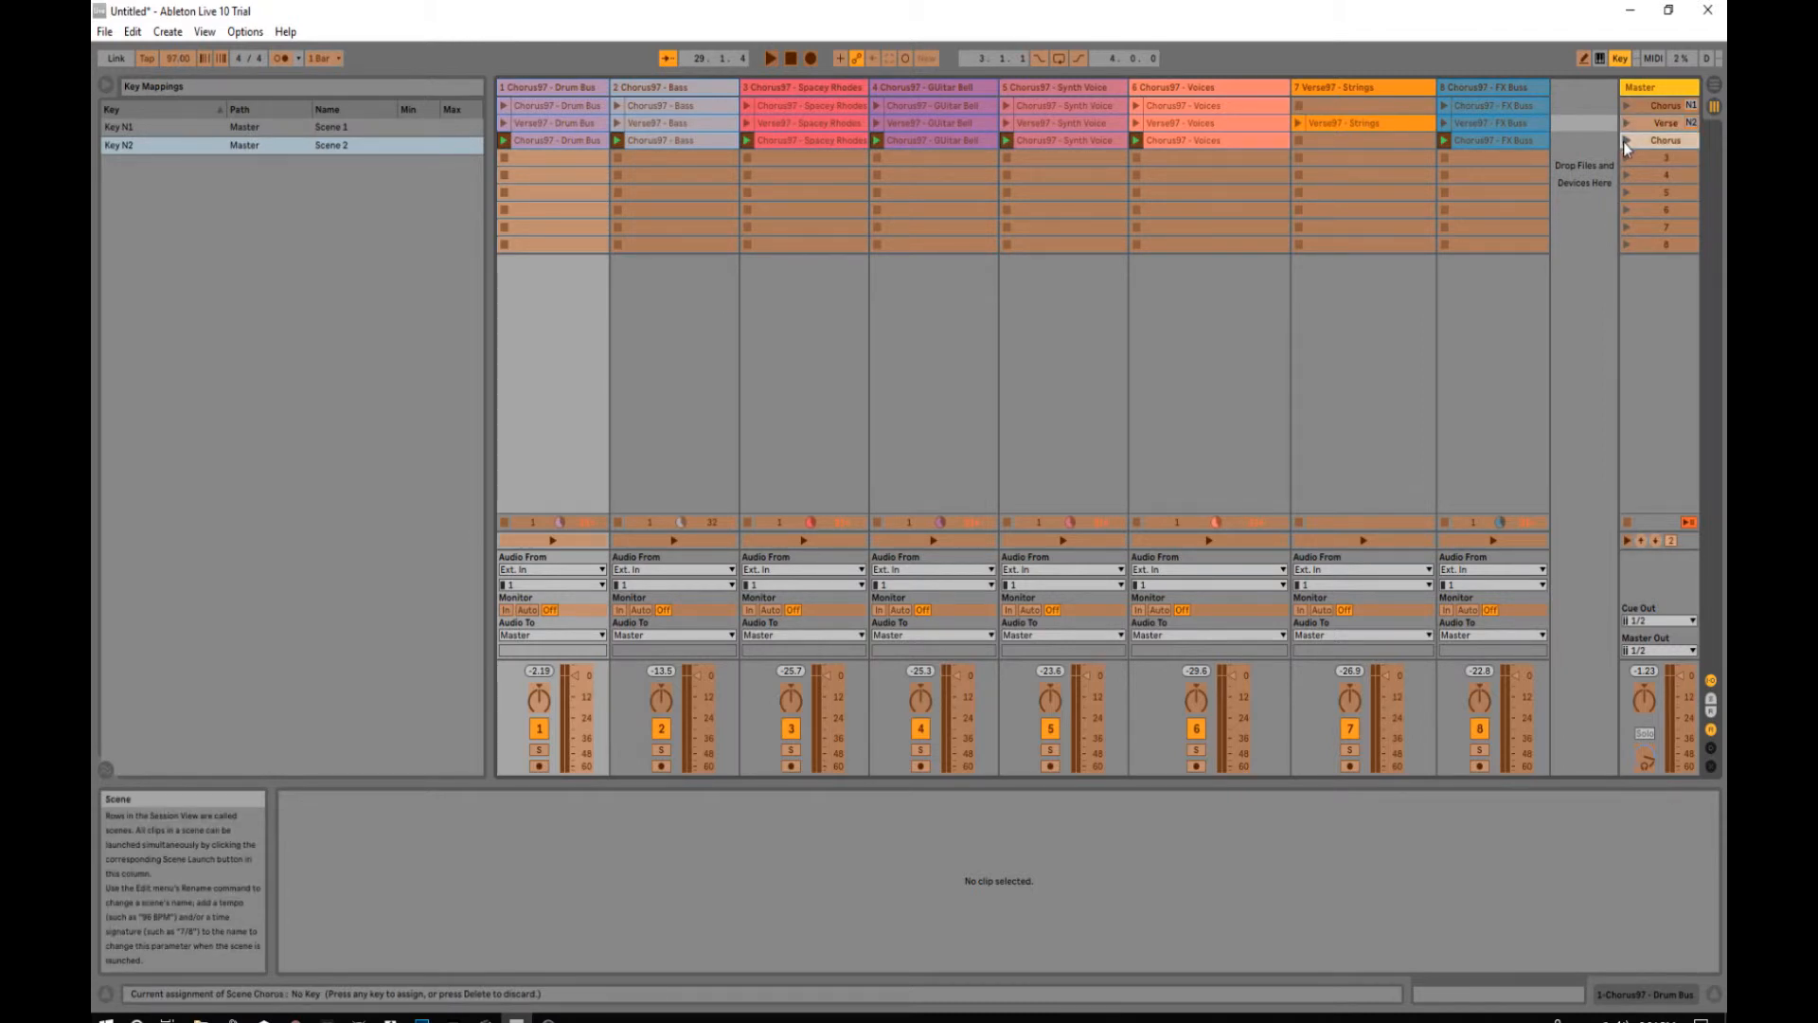
key("KP_3")
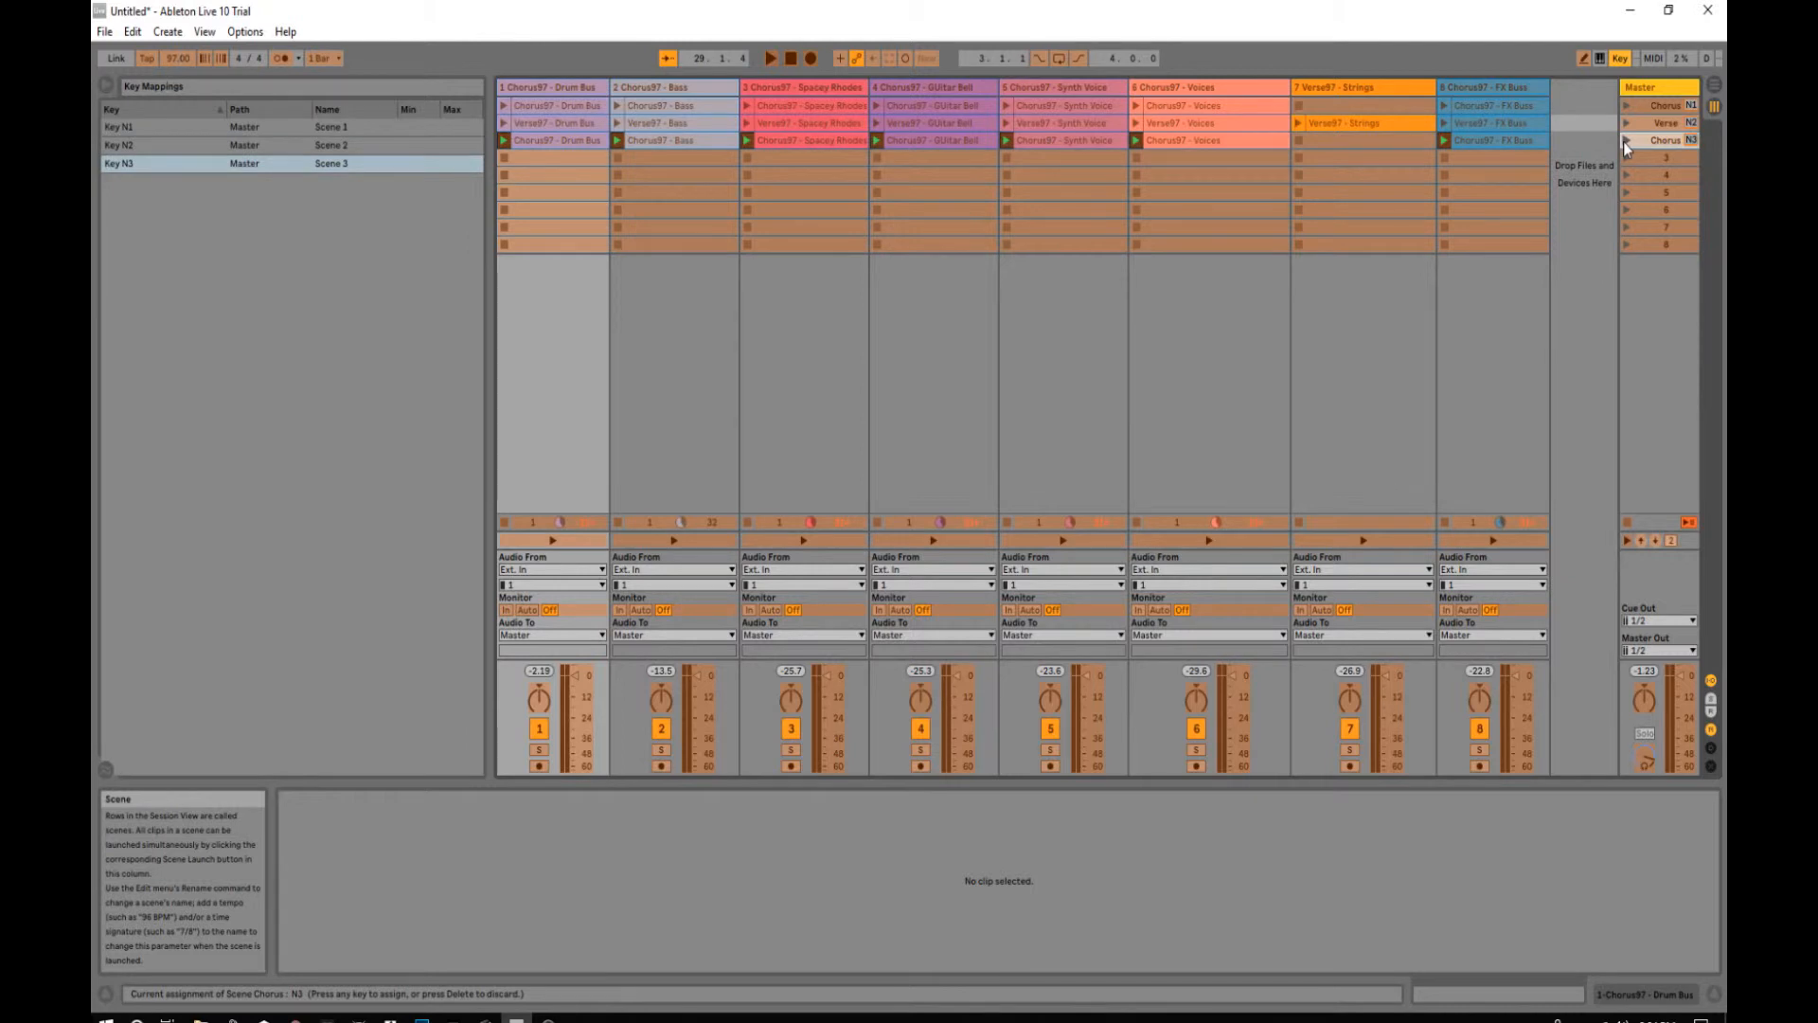
left_click(1620, 59)
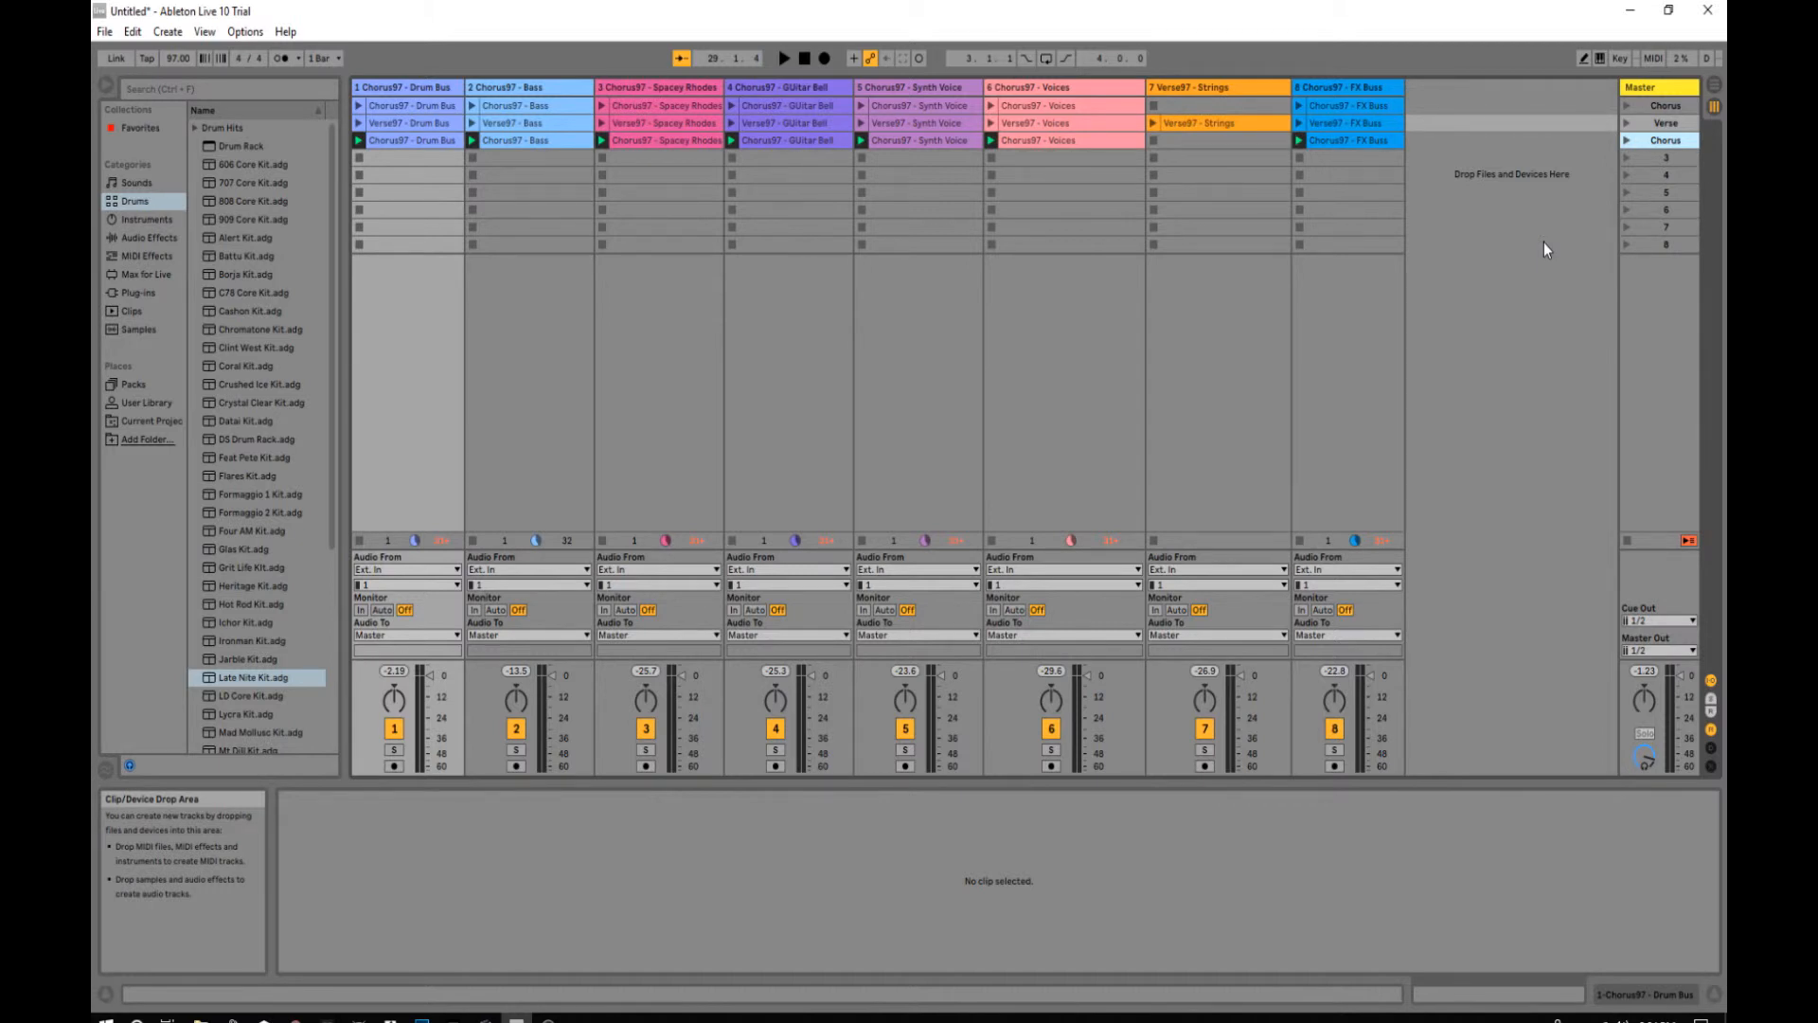
Step: Test the mapped scene launches by playing from the first Chorus scene through the Verse to the second Chorus
key("1")
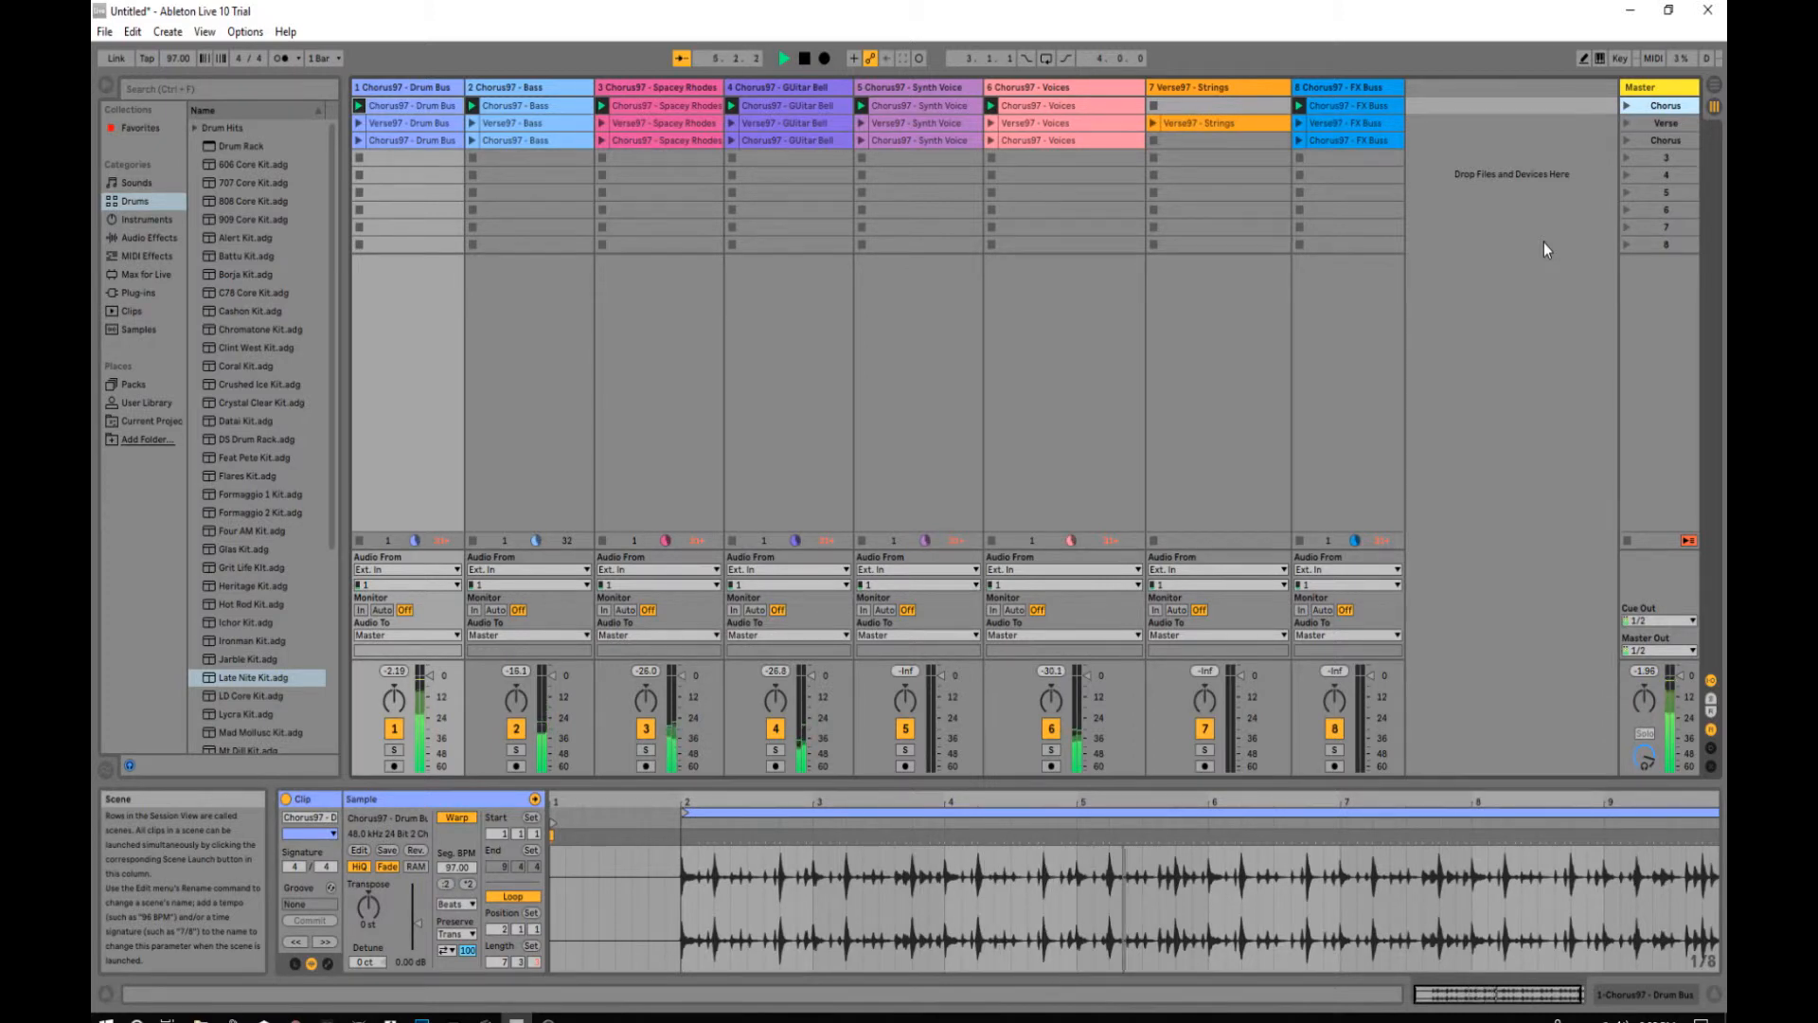
key("Down")
key("Return")
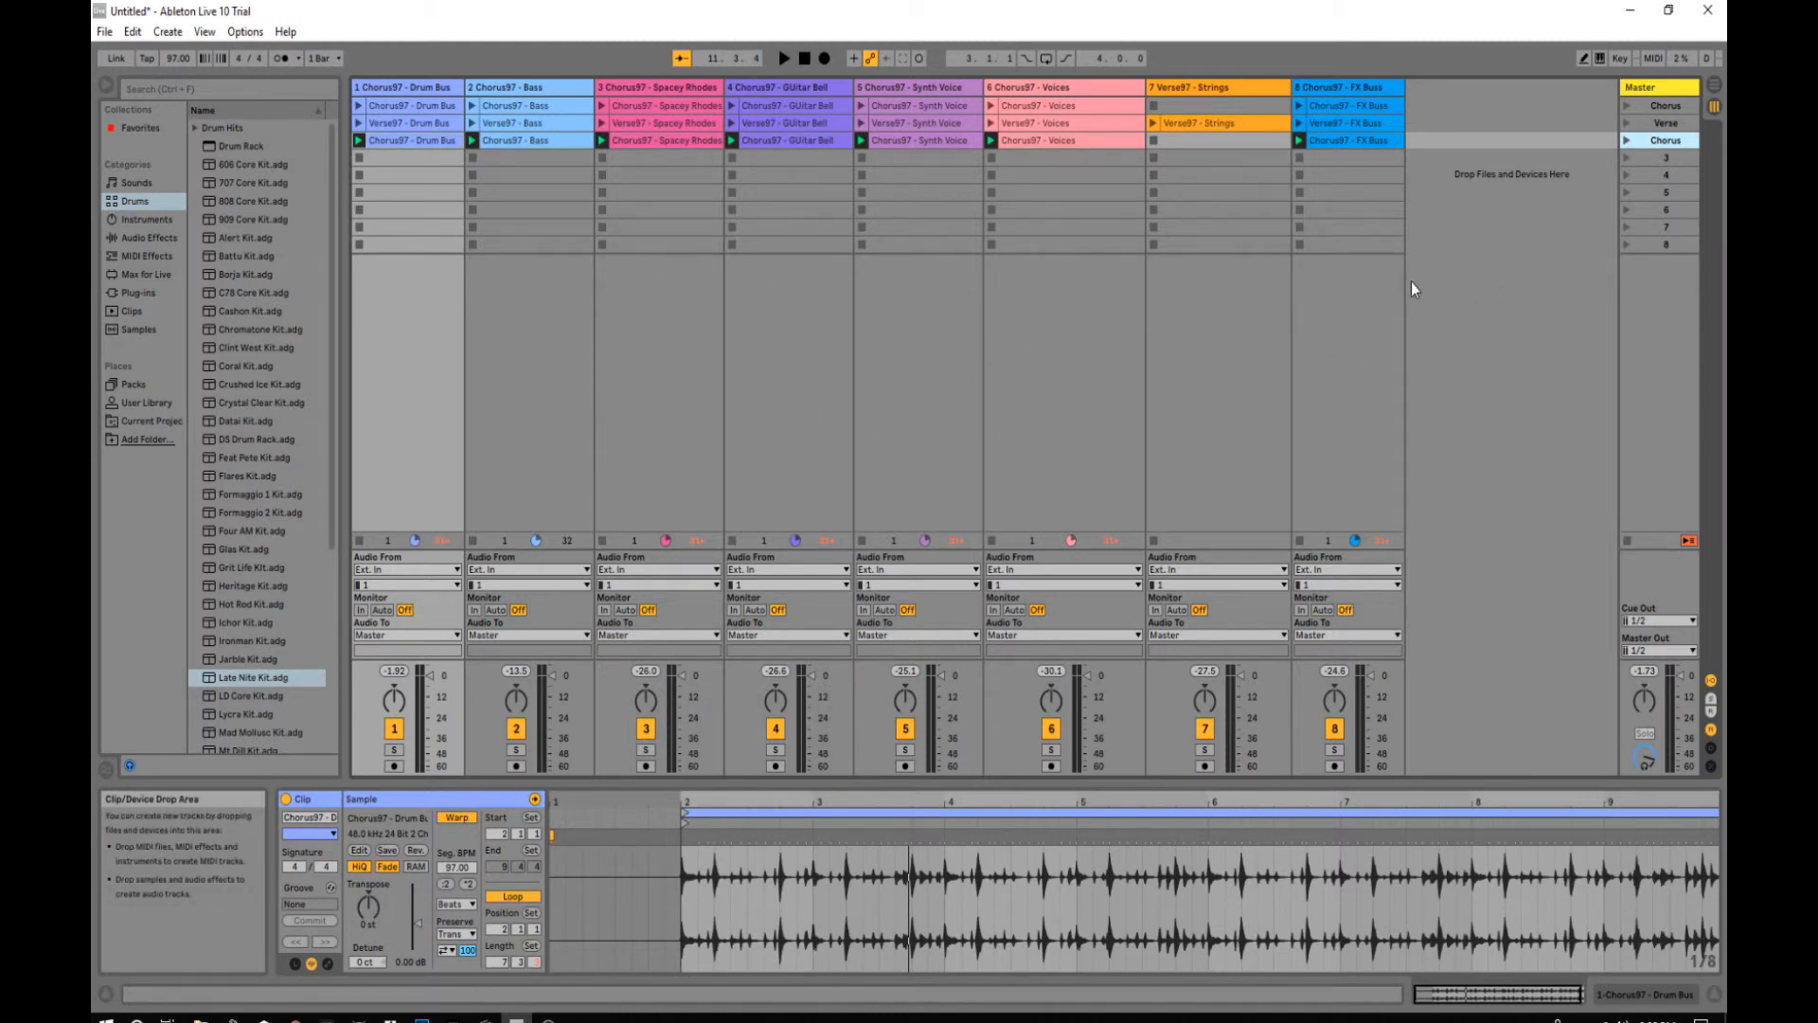
Step: Add the Late Nite Kit drum rack as a new MIDI track after the FX Buss track
scroll(303, 596, "down", 4)
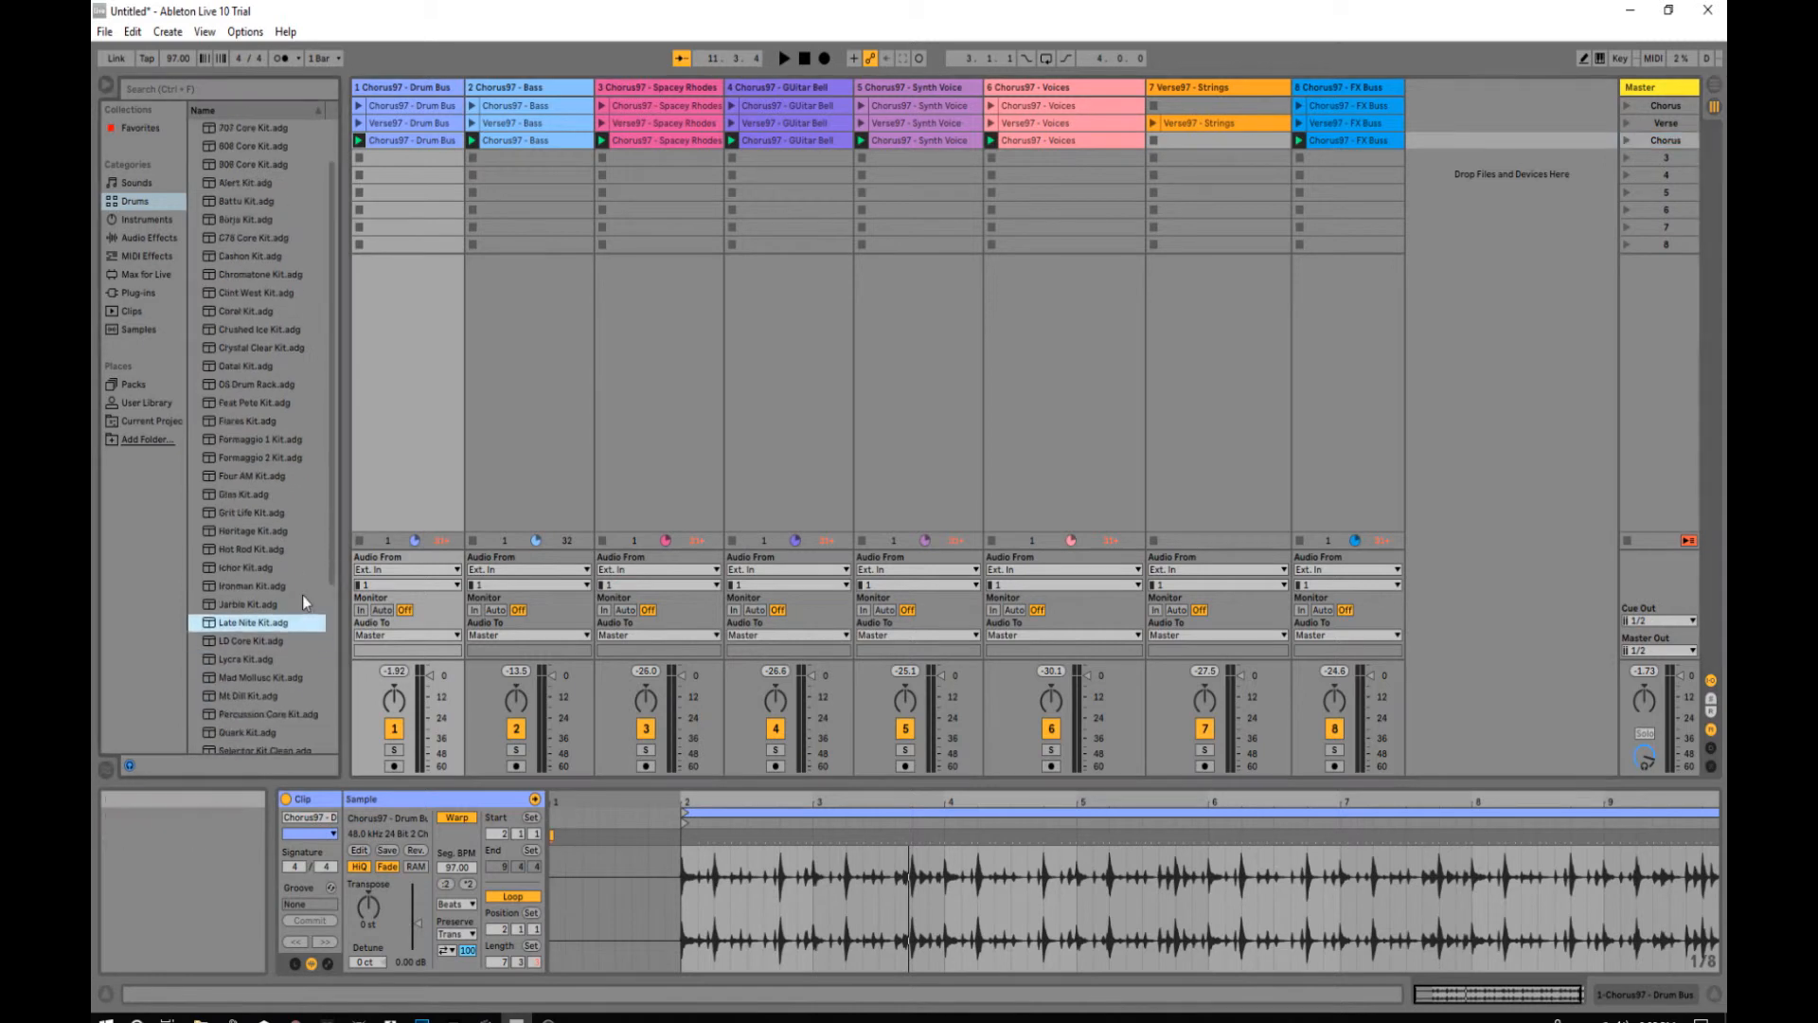
scroll(303, 601, "down", 2)
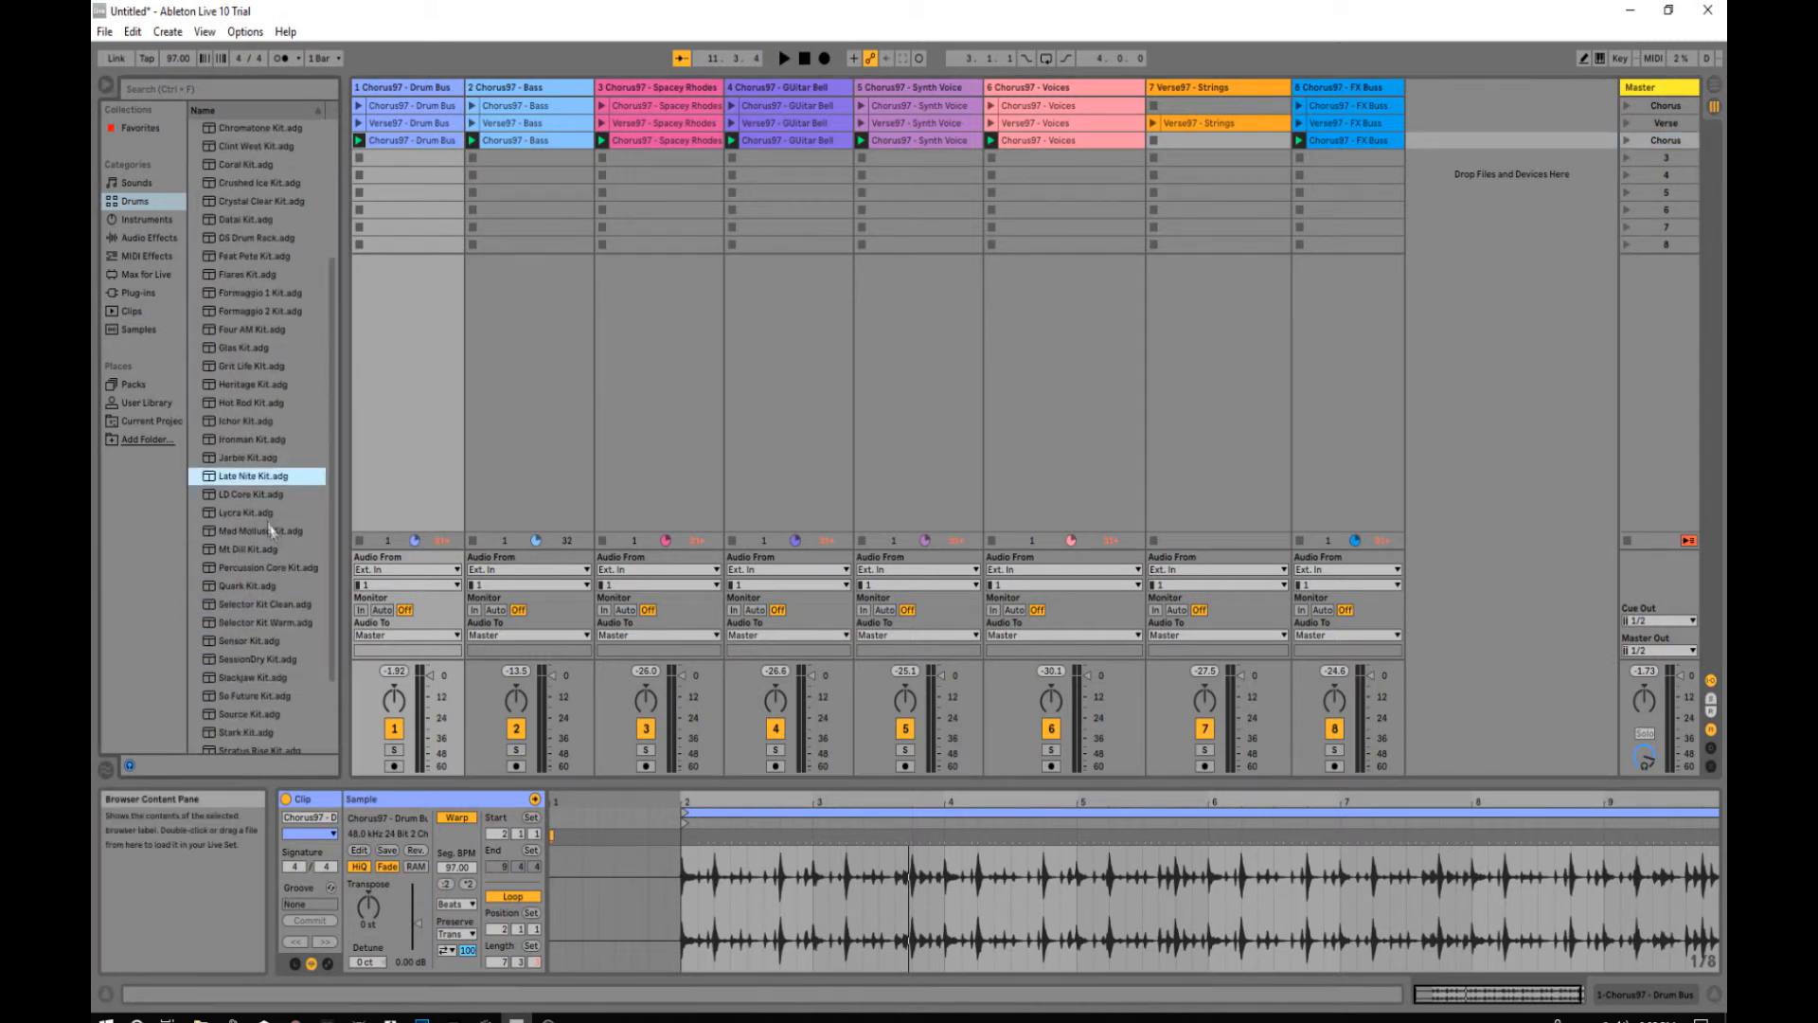
left_click_drag(224, 478, 1486, 199)
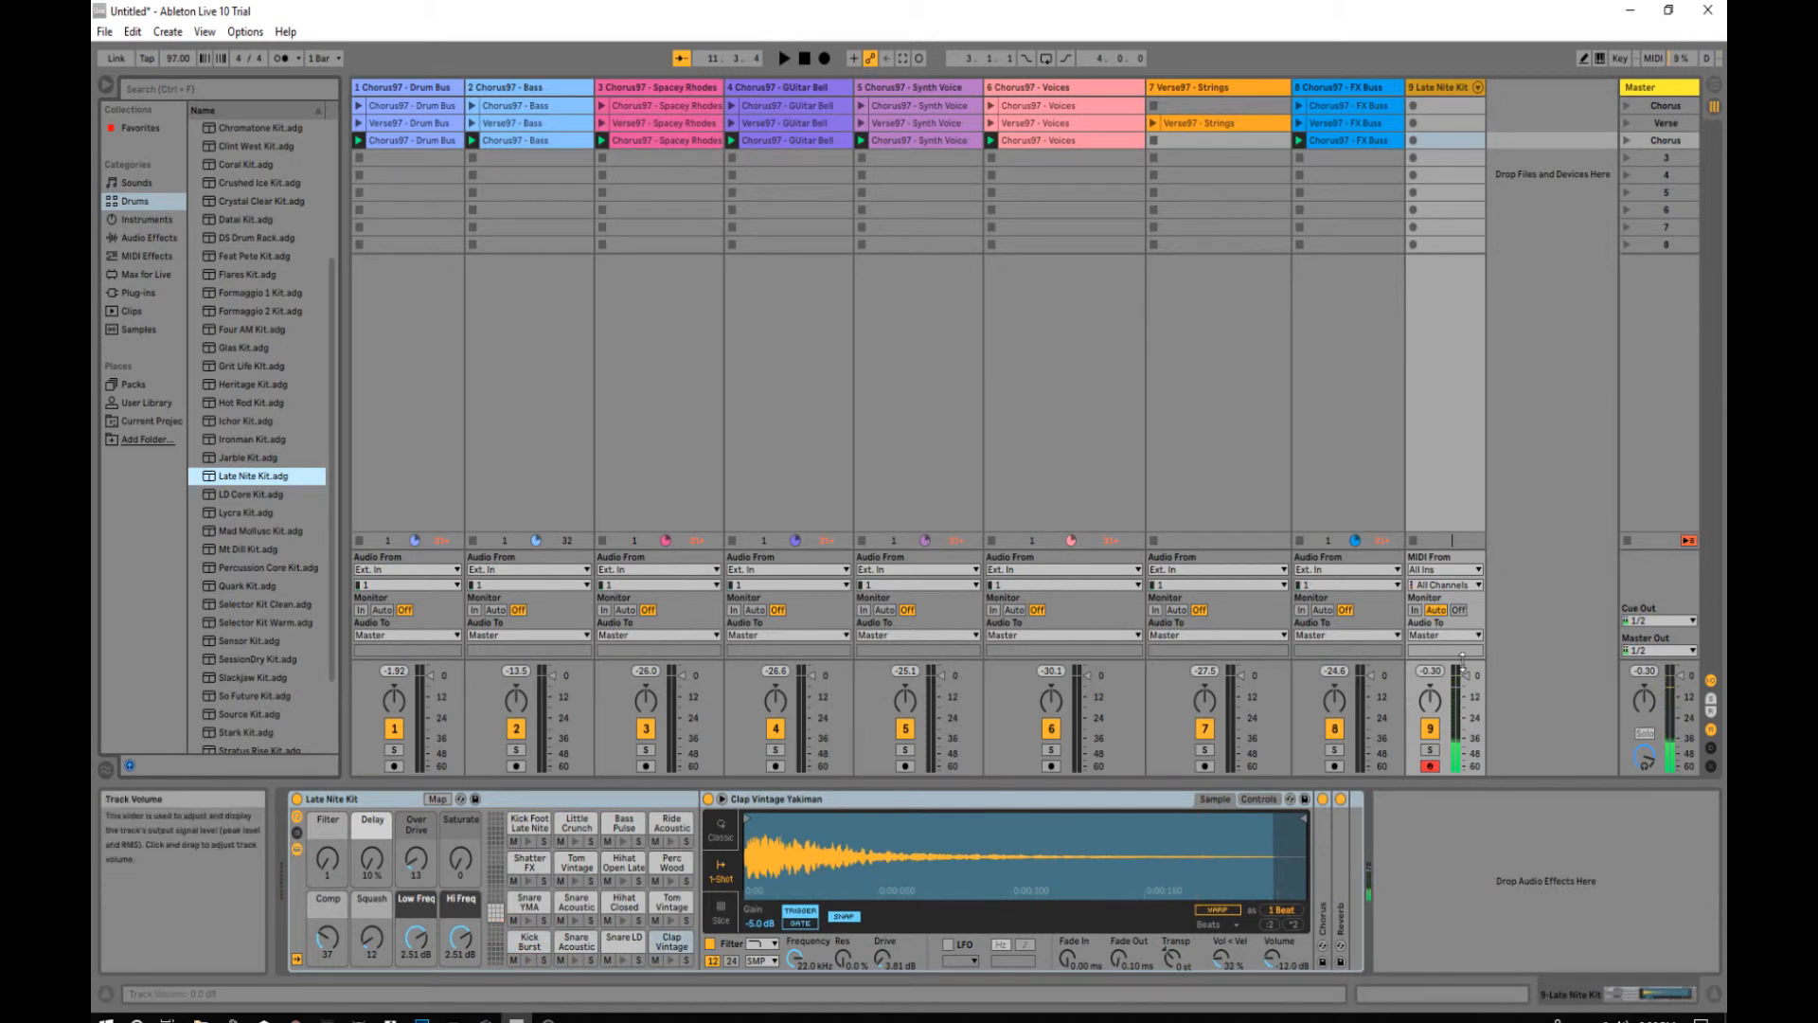
Step: Copy the Verse scene and paste it directly below the second Chorus scene
right_click(1652, 124)
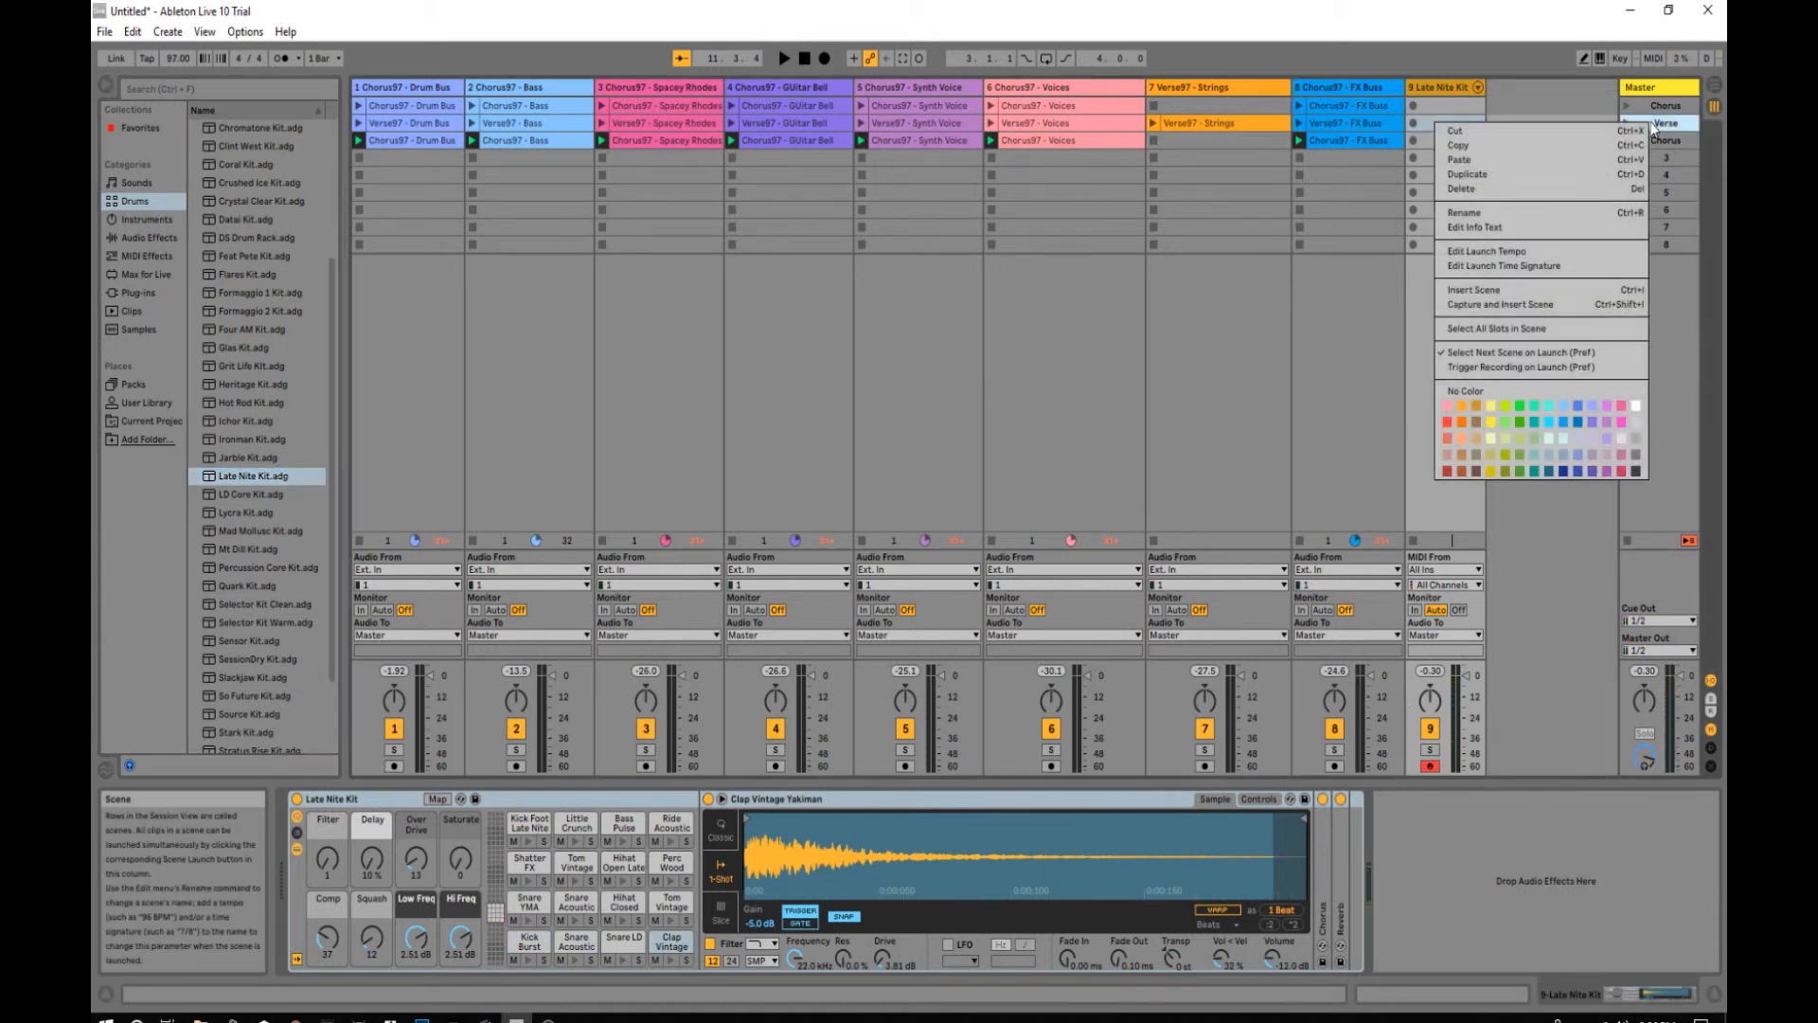
left_click(1563, 146)
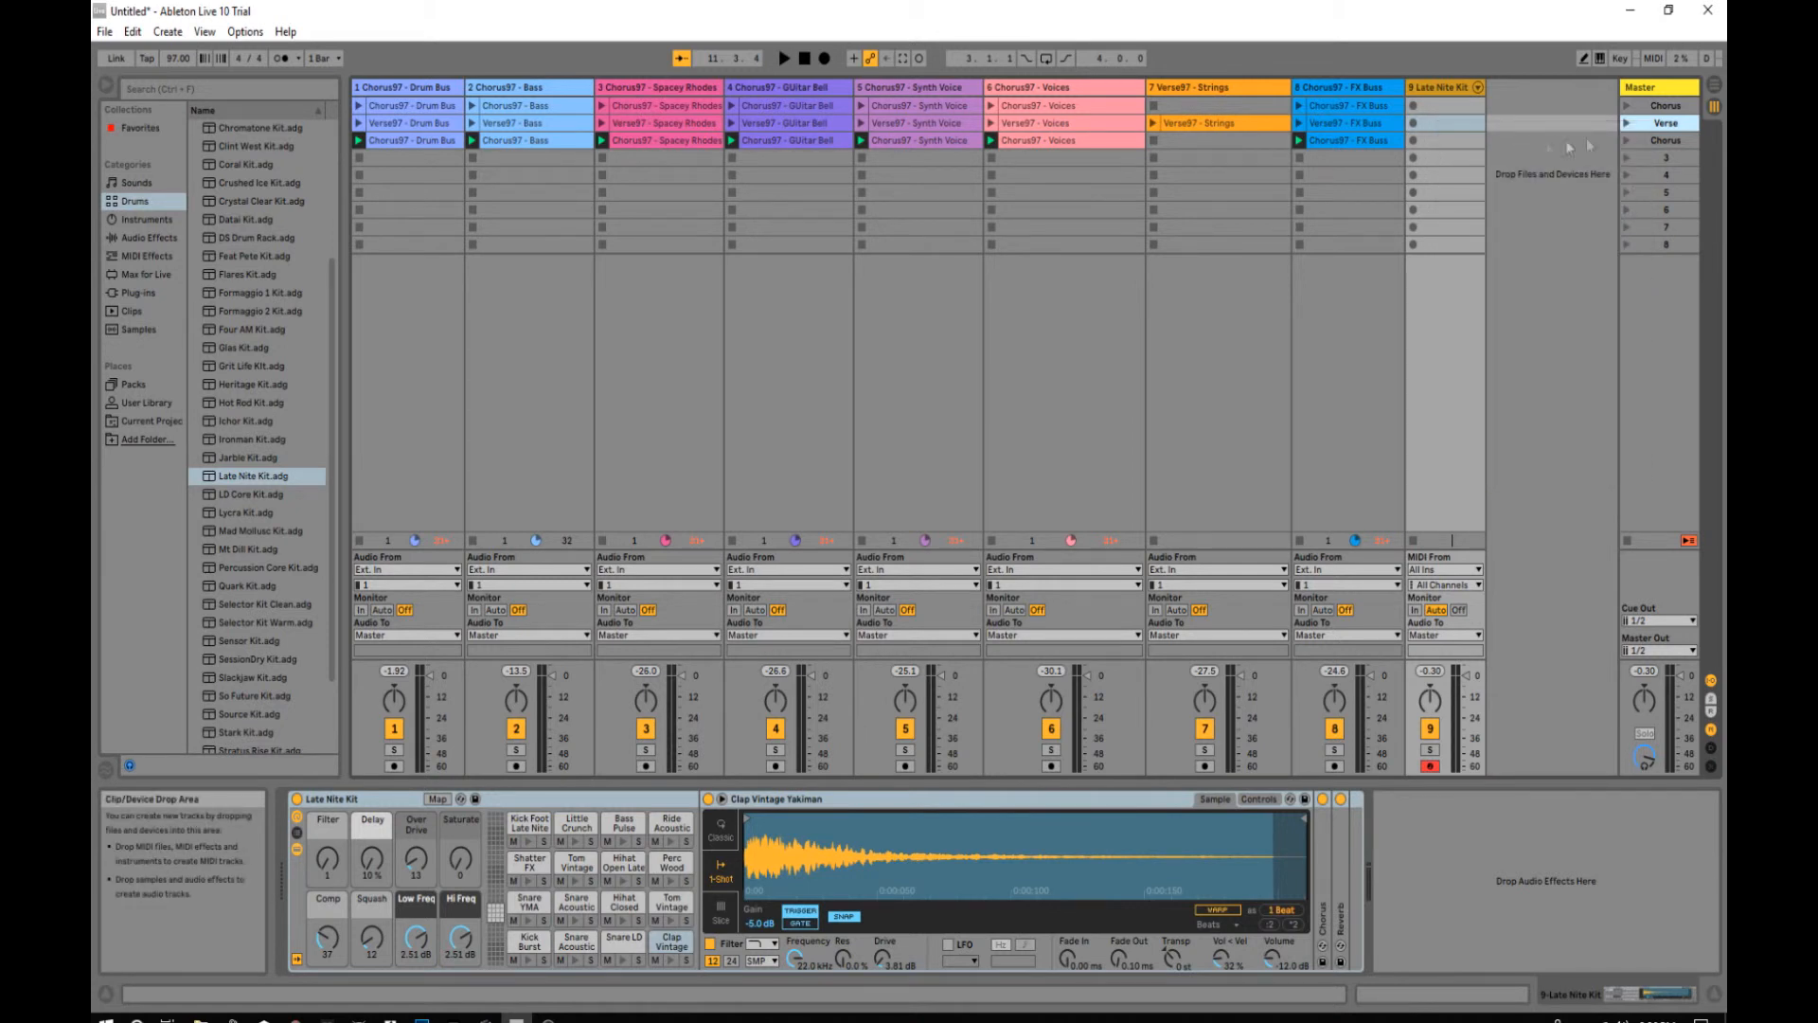
right_click(1655, 158)
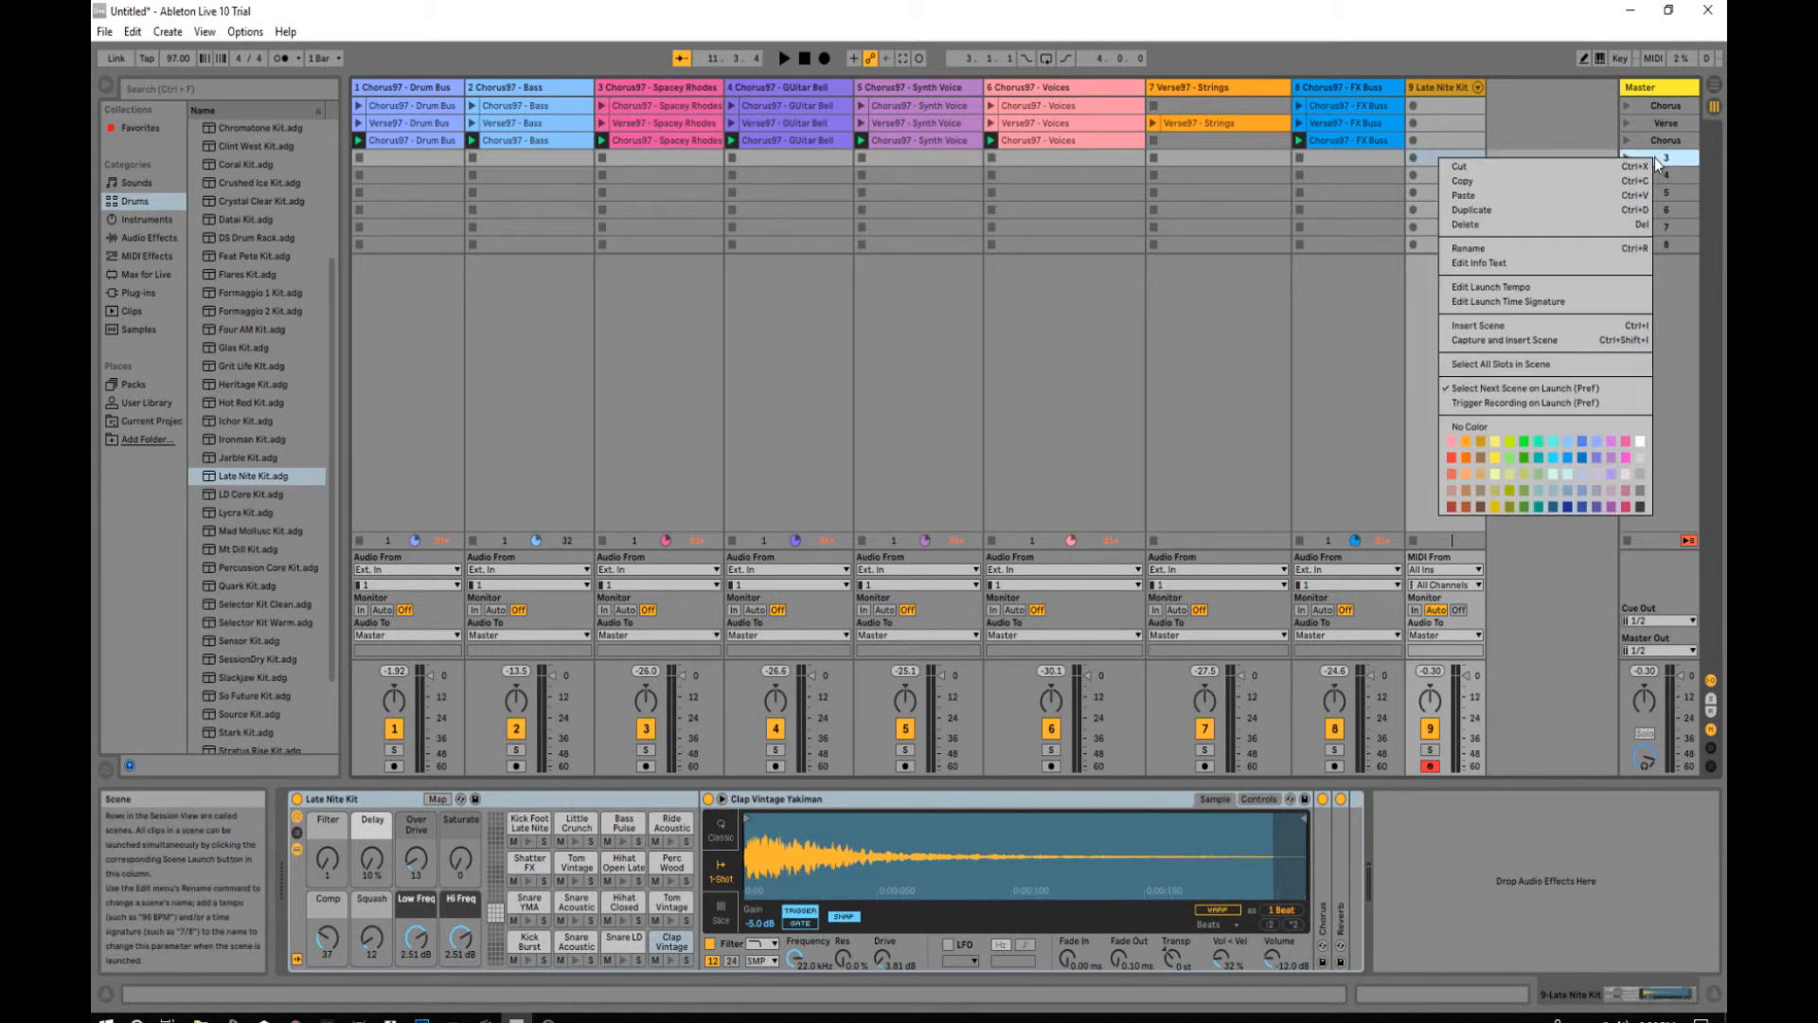
left_click(1534, 194)
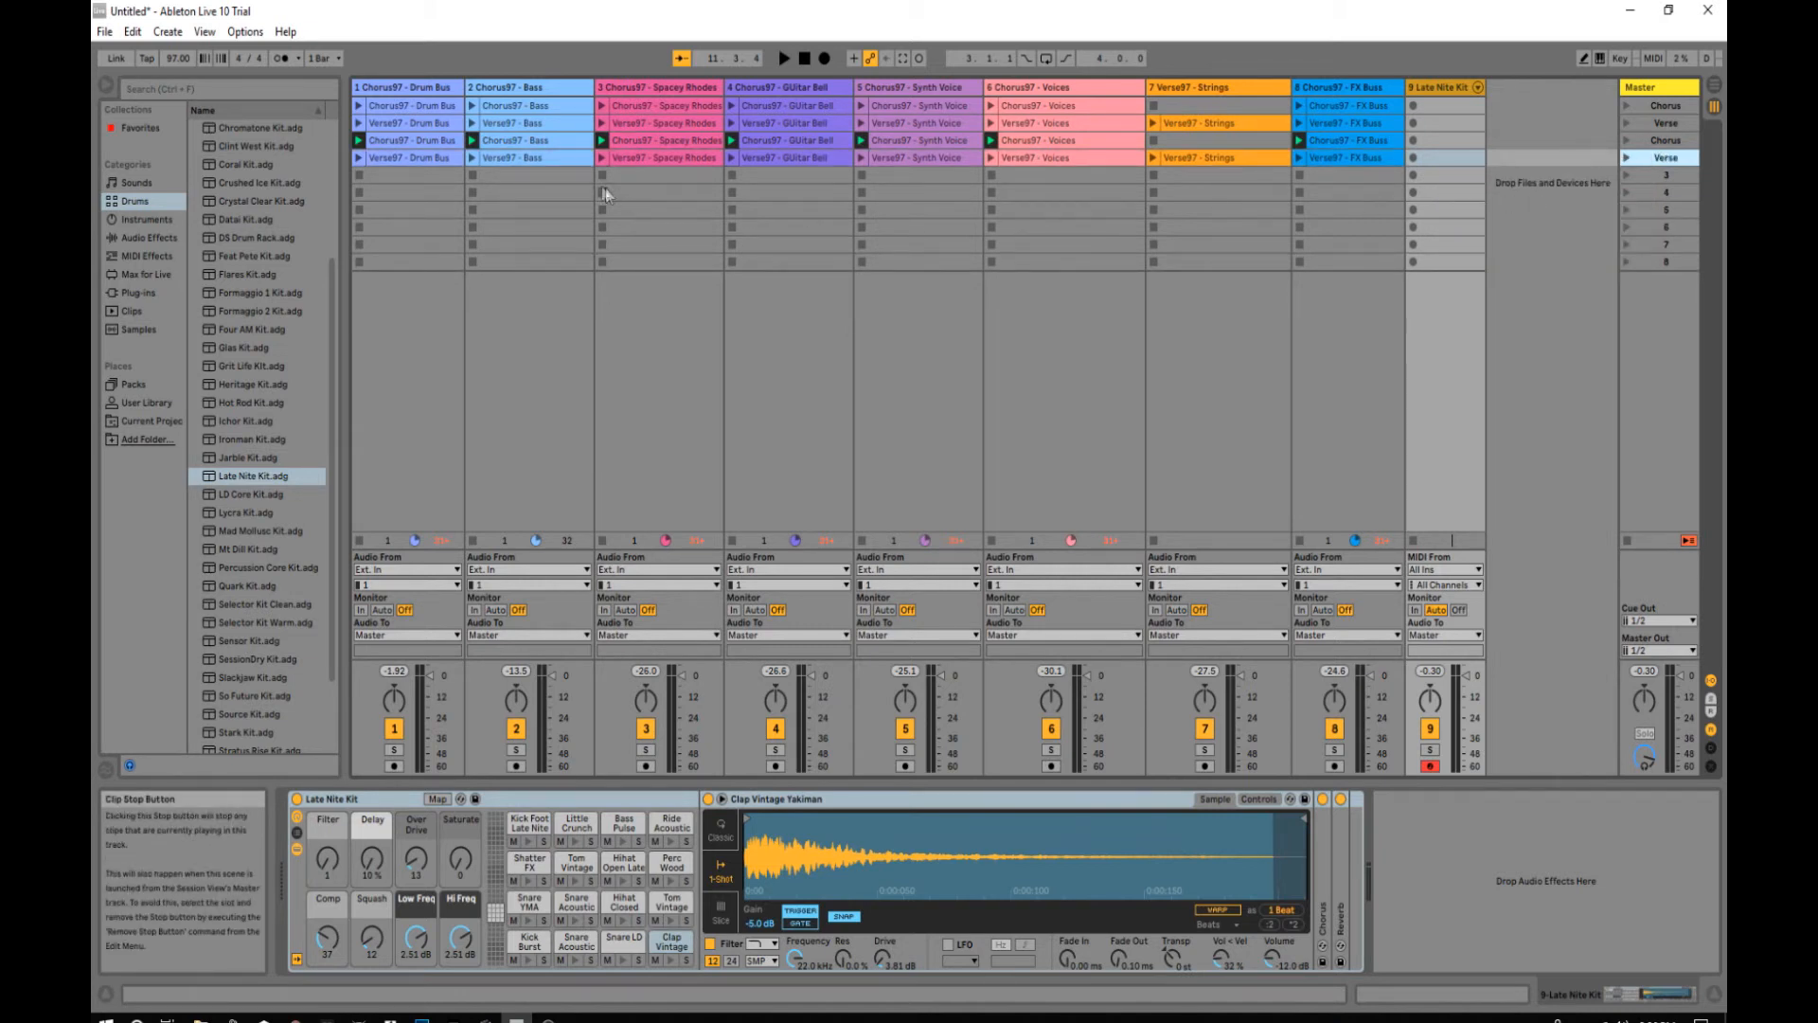
Step: Start the pasted Verse scene's clips at bar 9, loop its Drum Bus clip from bar 9, and audition the scene
left_click(426, 162)
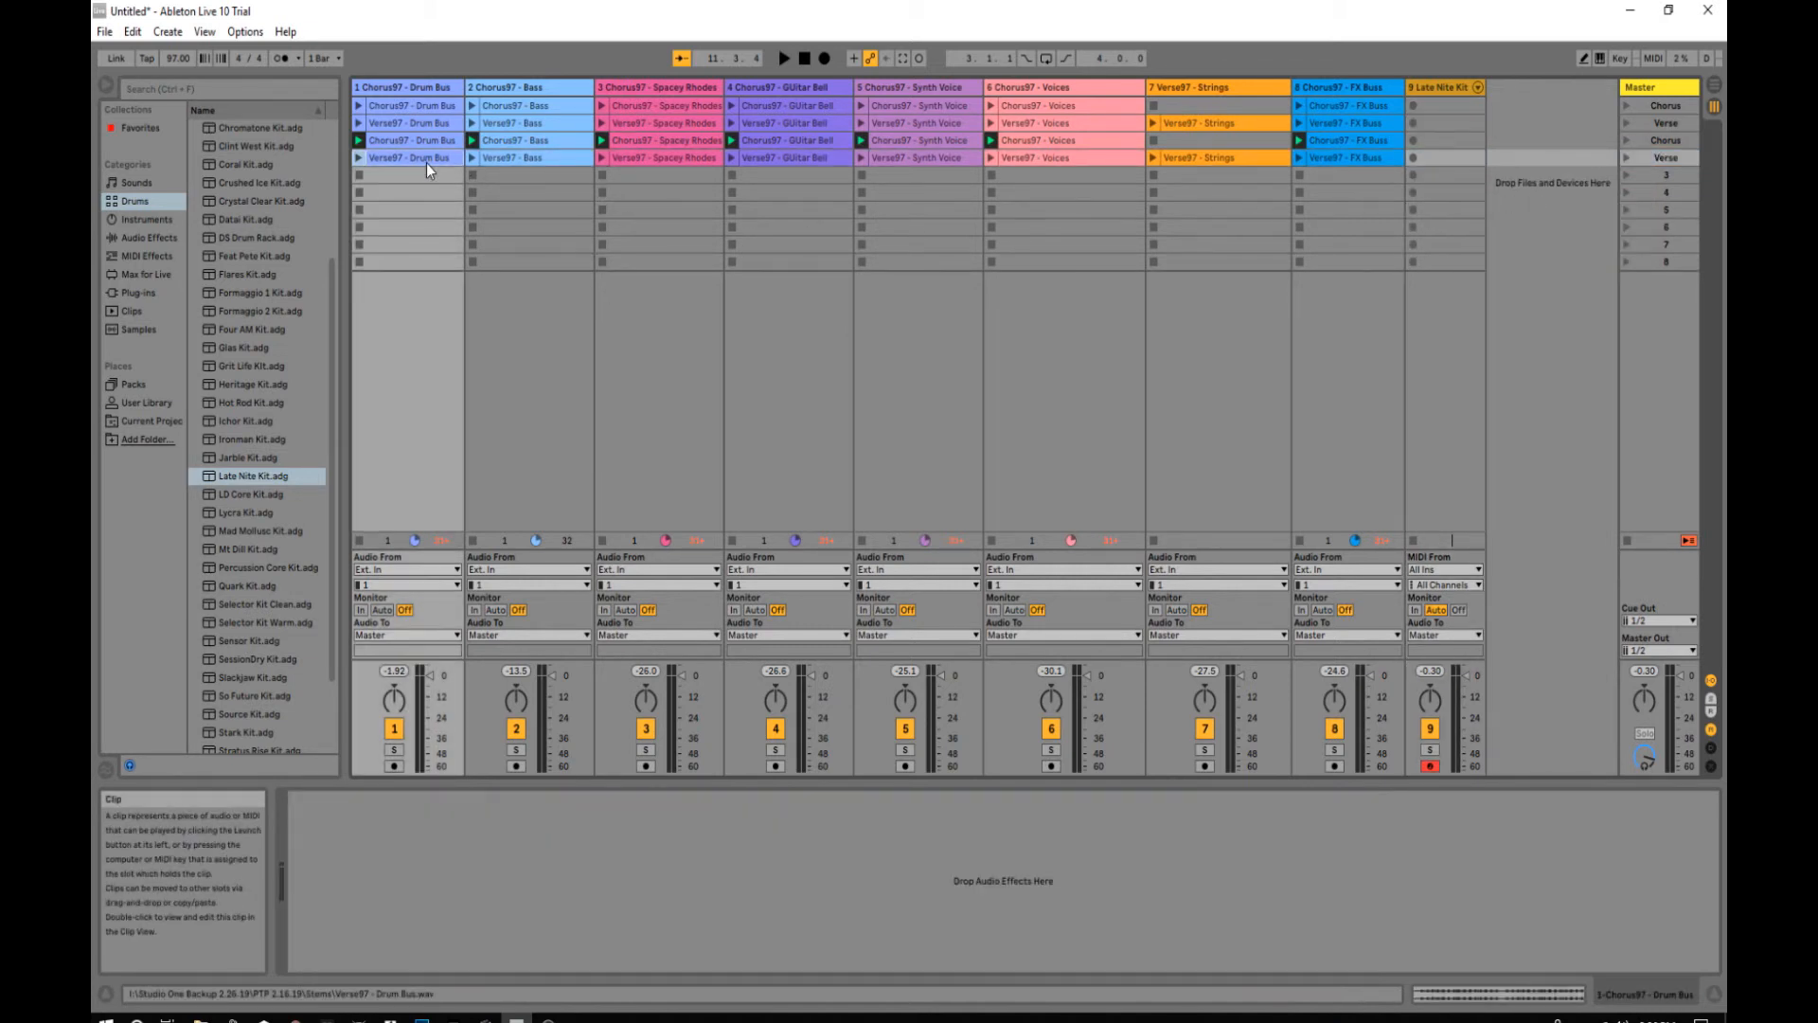
double_click(426, 163)
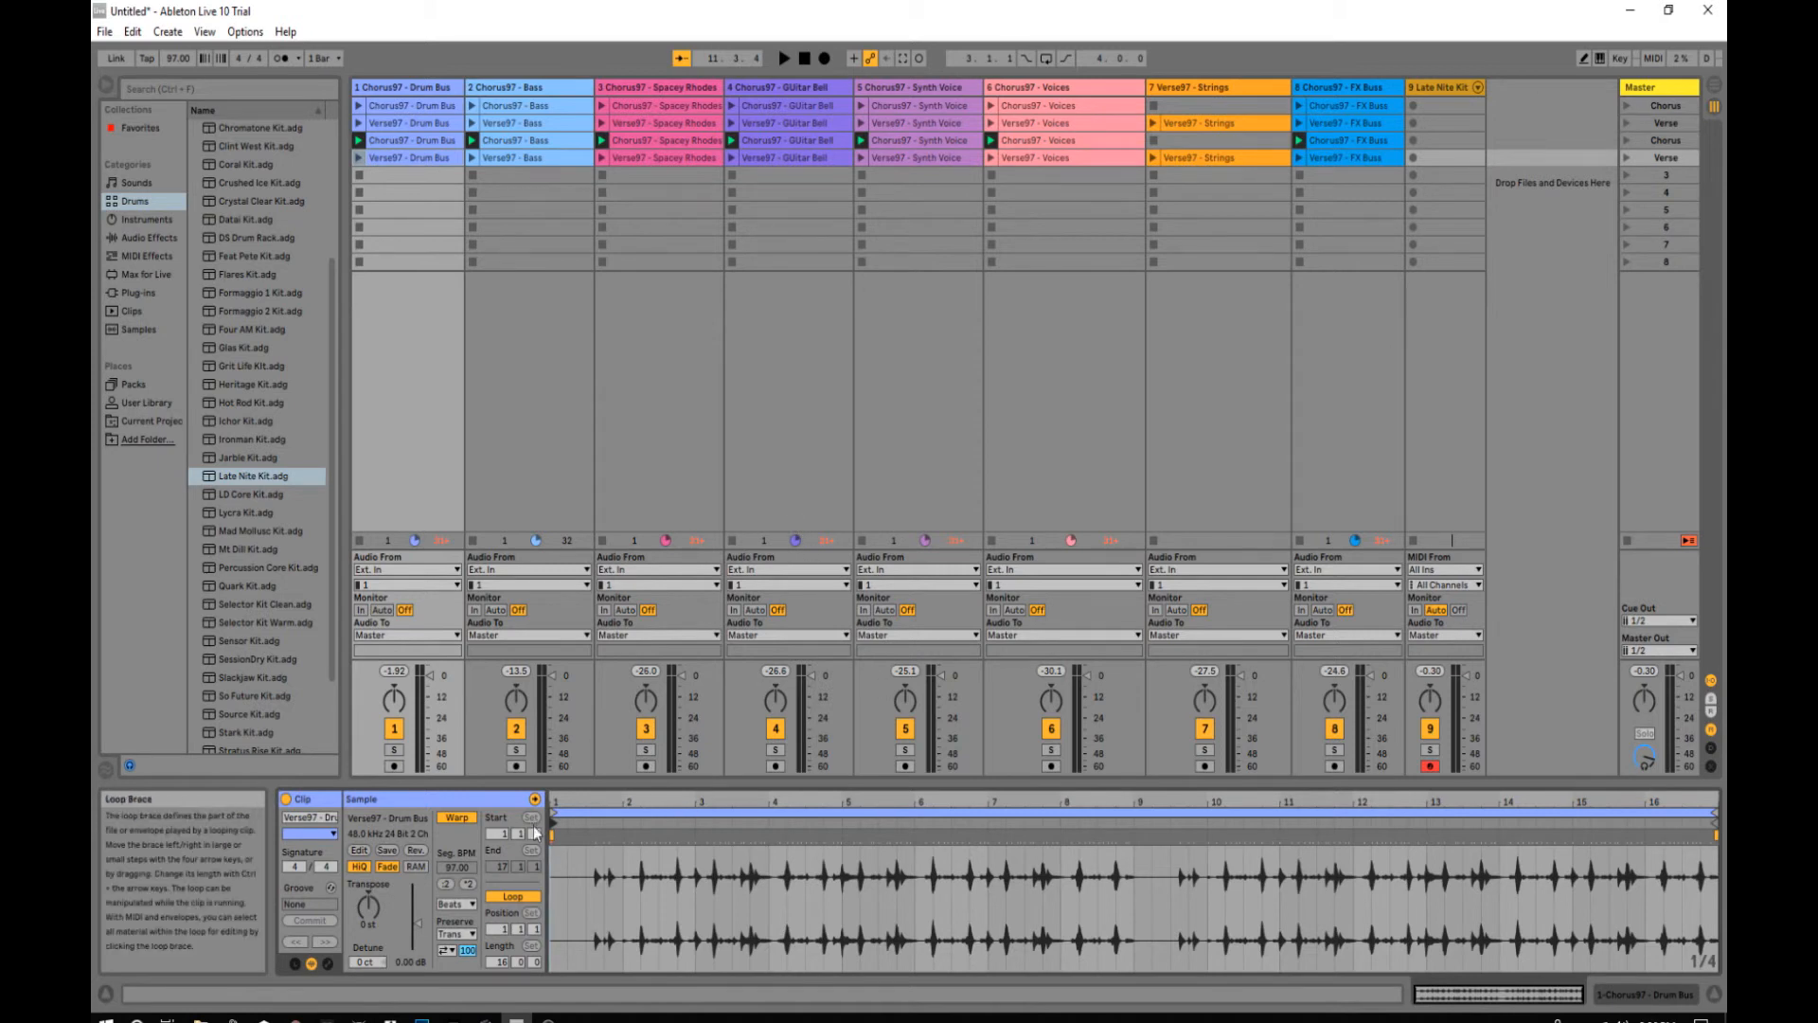
left_click_drag(553, 812, 1138, 886)
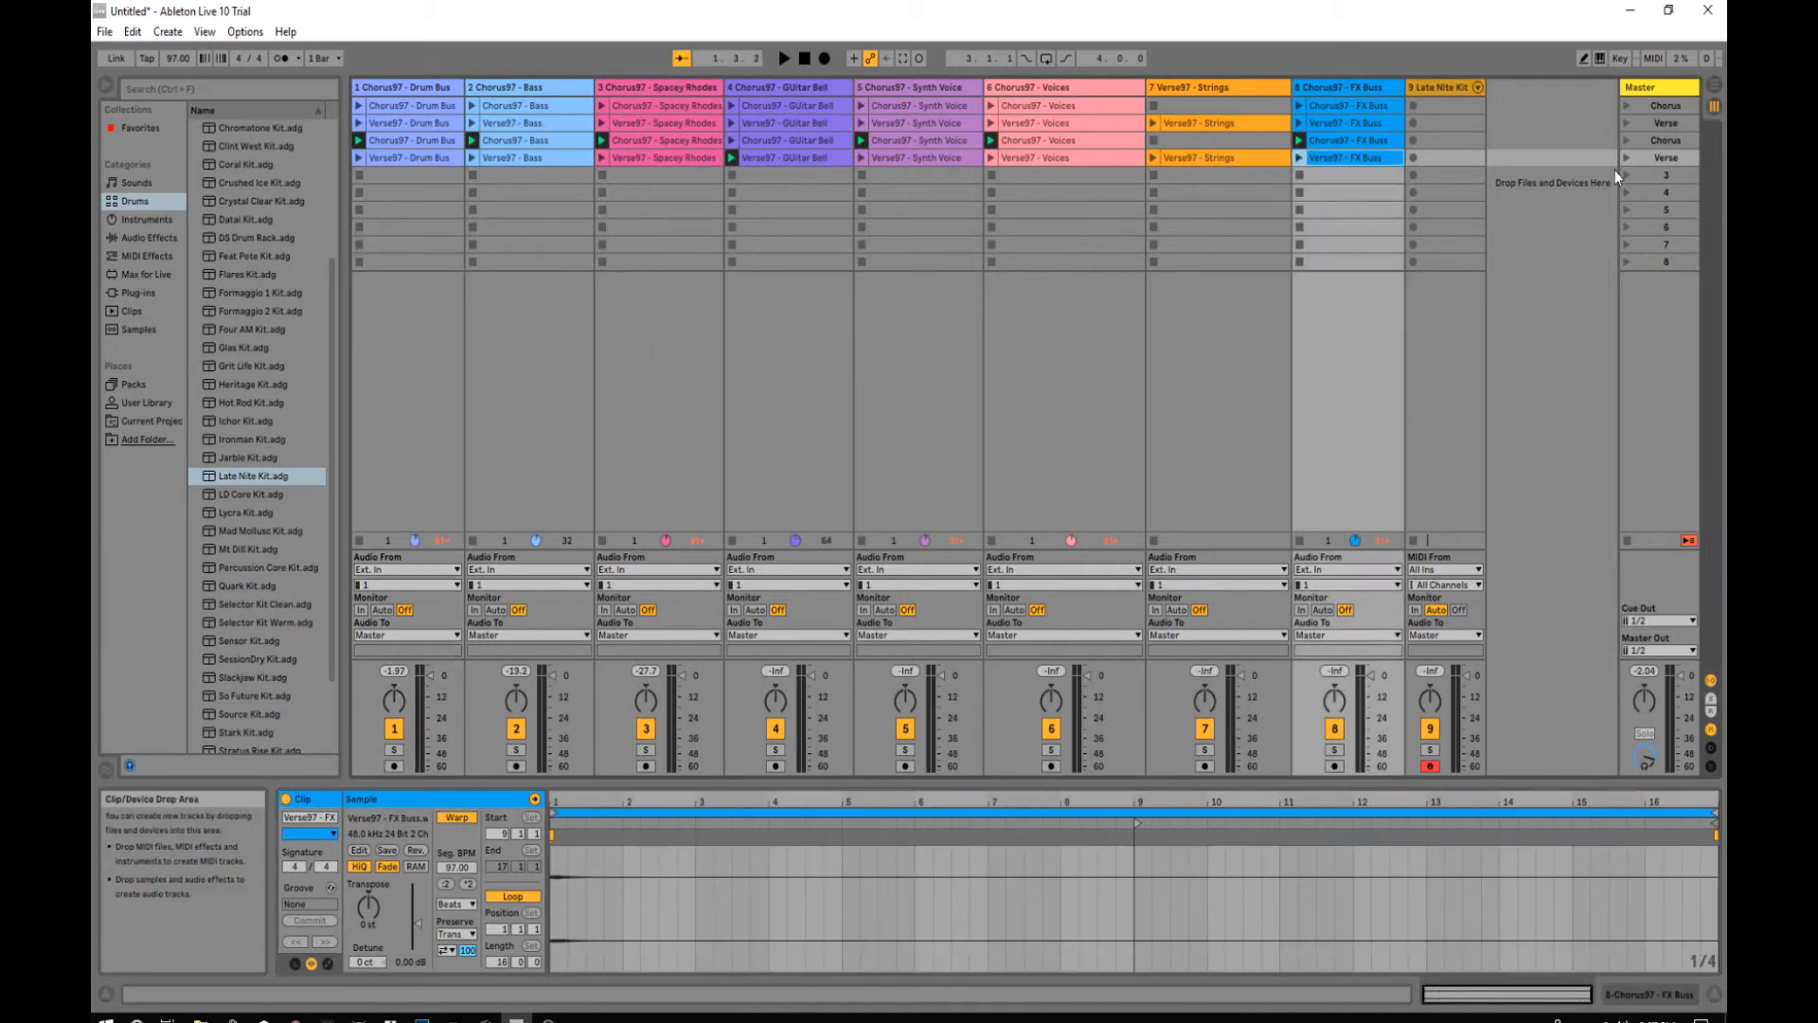
left_click(1625, 159)
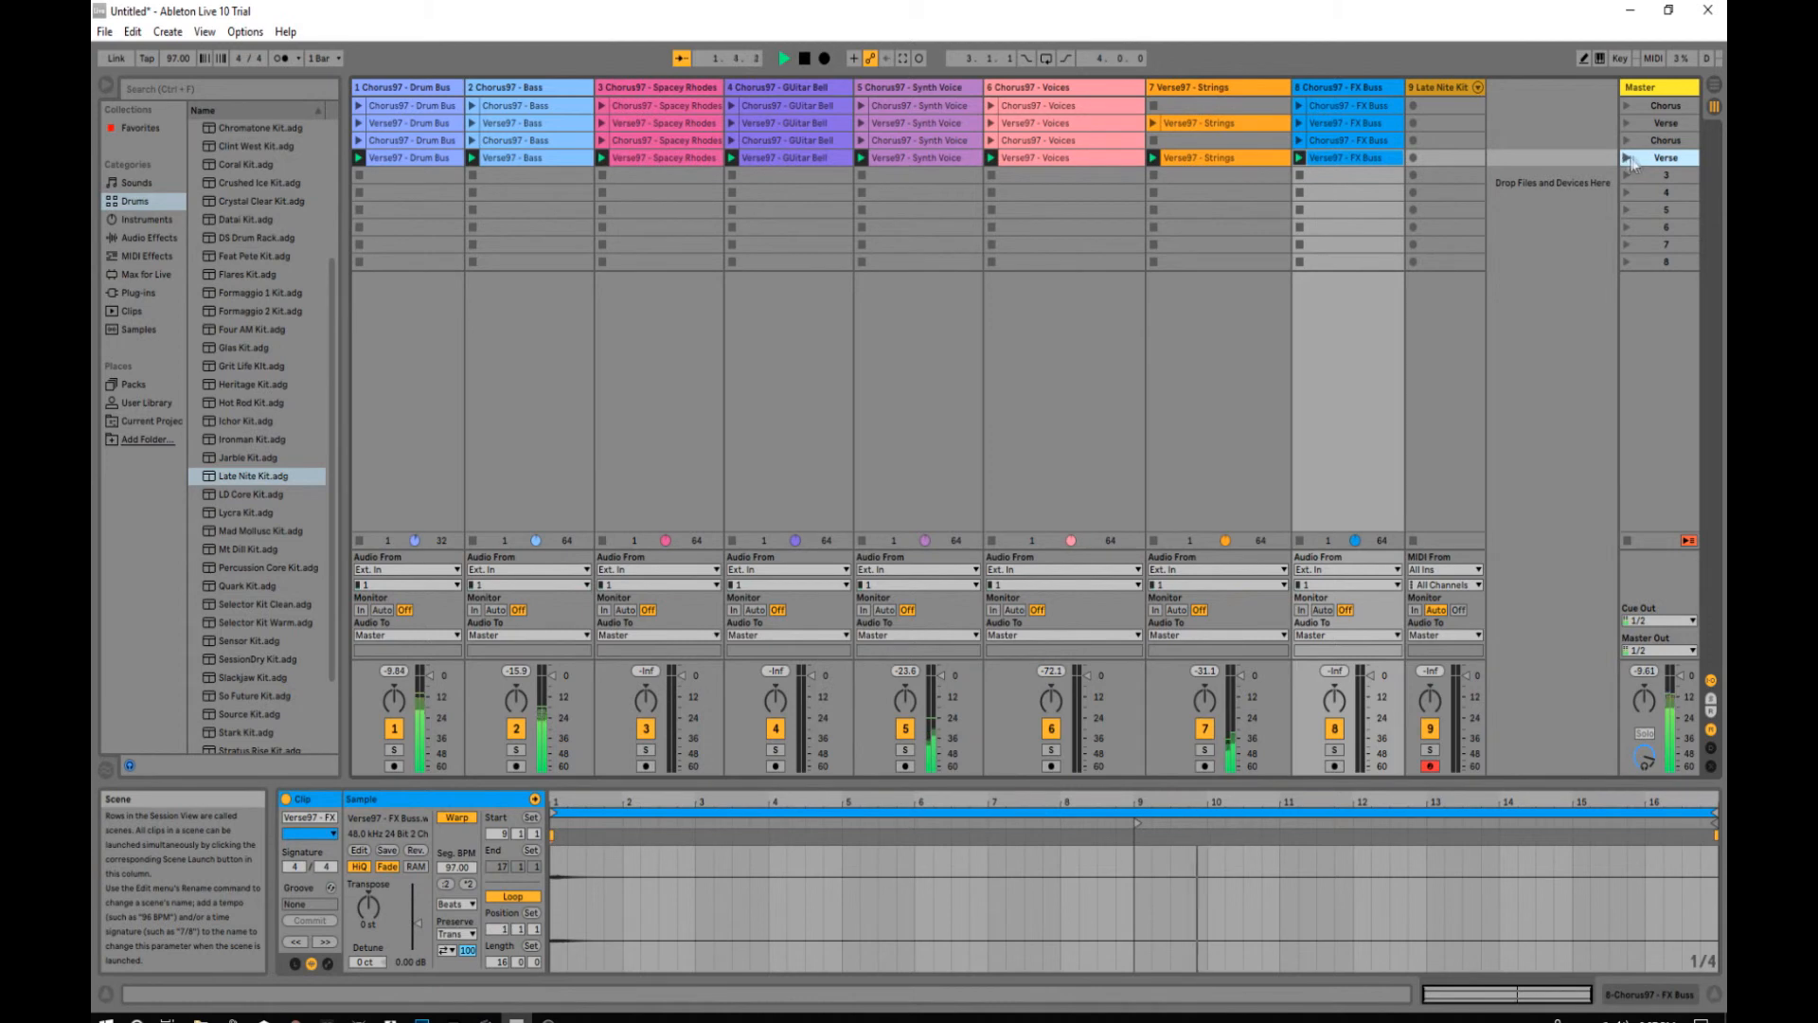
Step: Rename the pasted Verse scene as Verse 2
right_click(1640, 161)
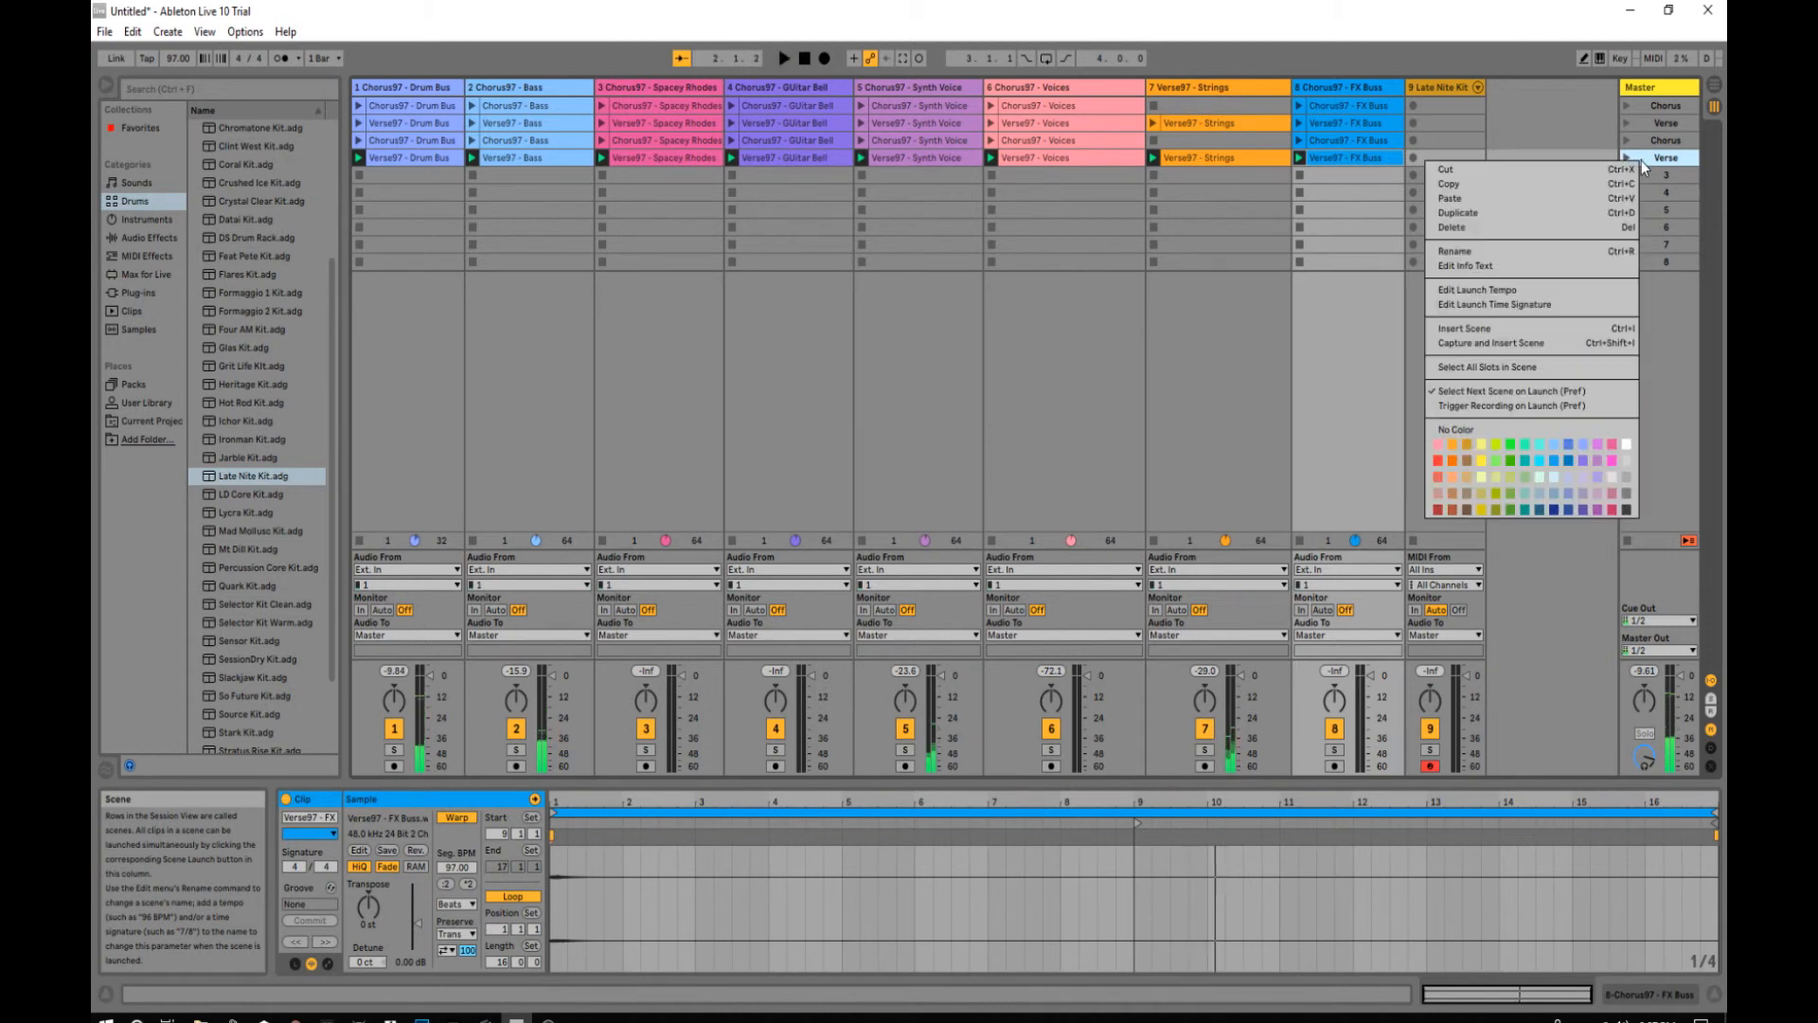
left_click(1530, 252)
type("Verse 2")
key("Return")
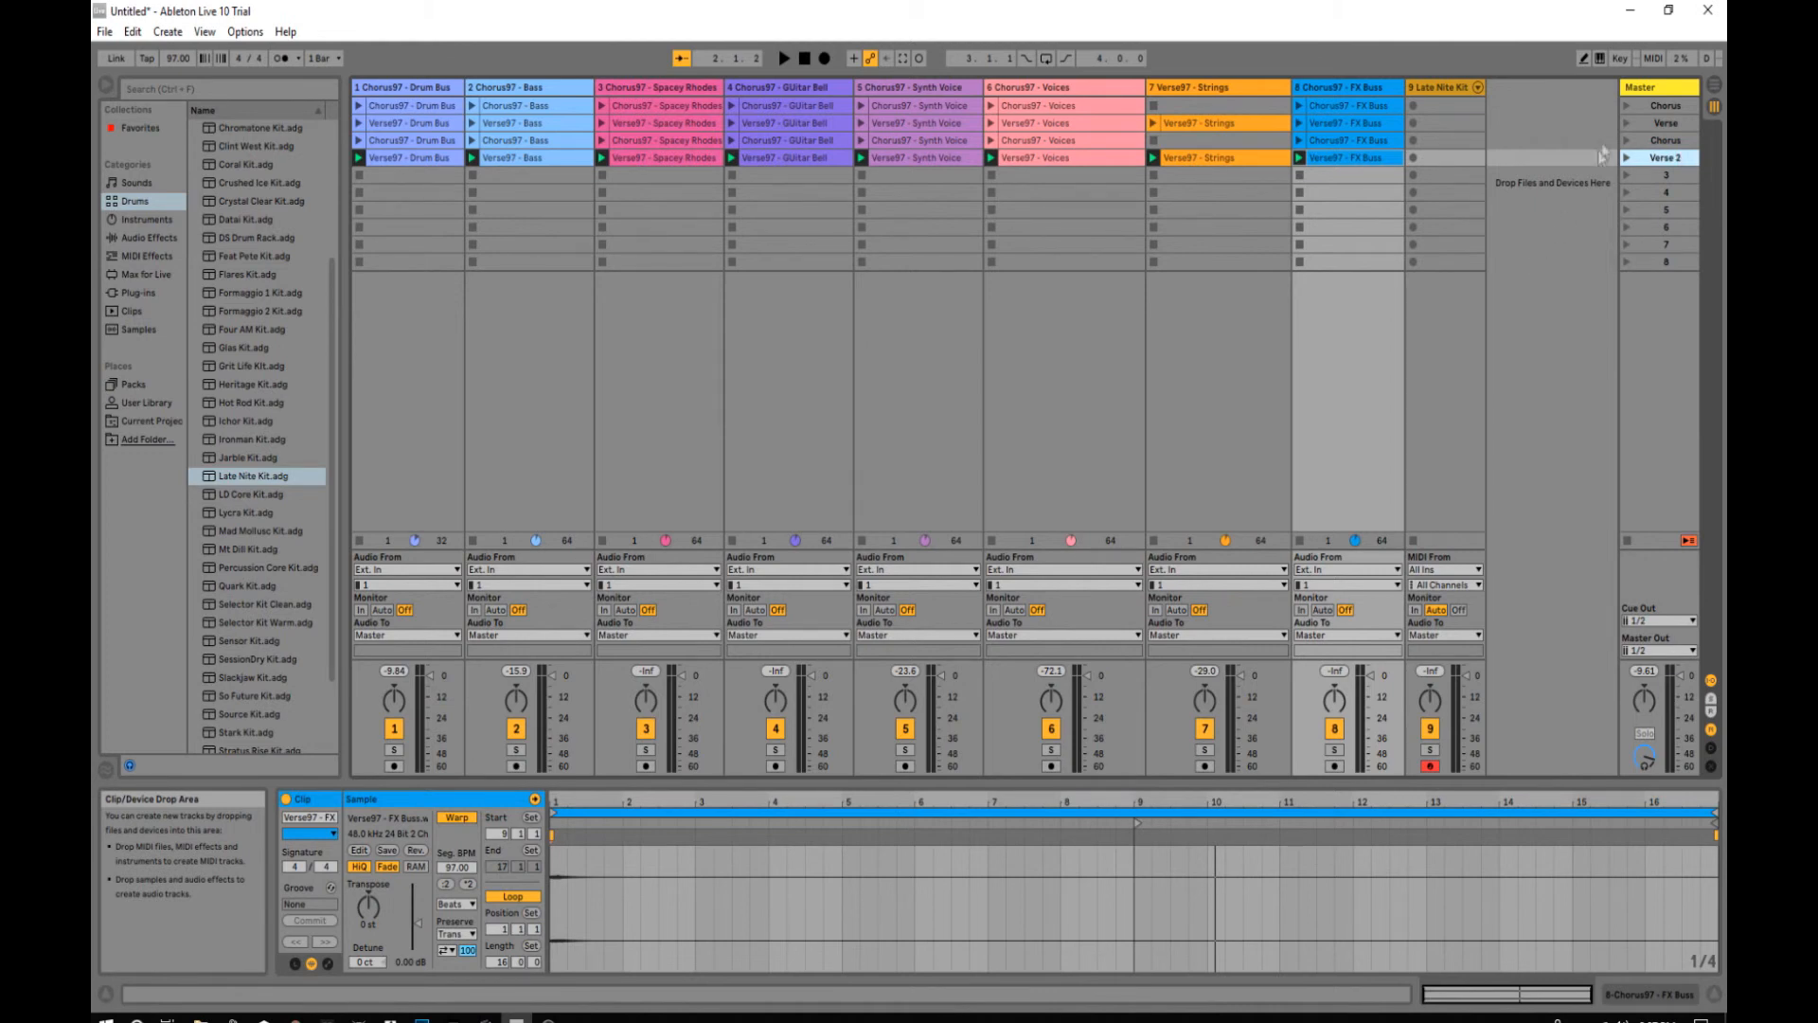
Step: Map numeric keypad 4 to launch the Verse 2 scene
left_click(1619, 58)
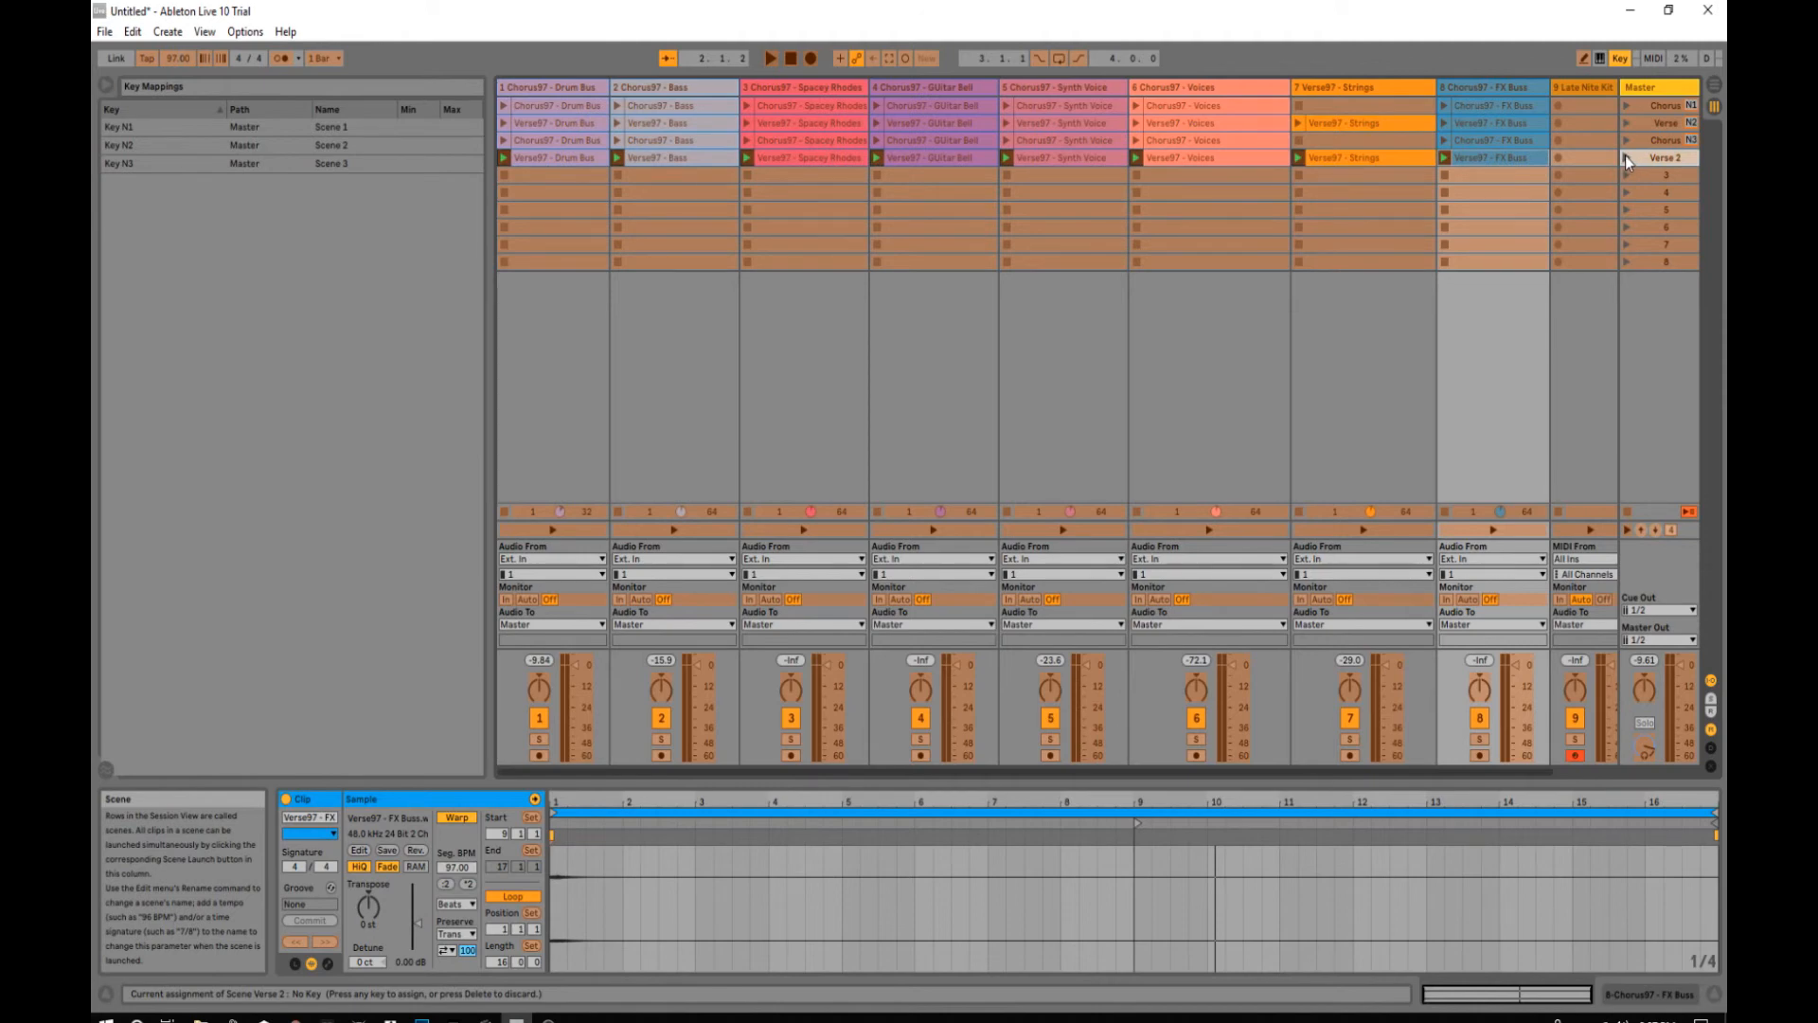
key("KP_4")
left_click(1619, 58)
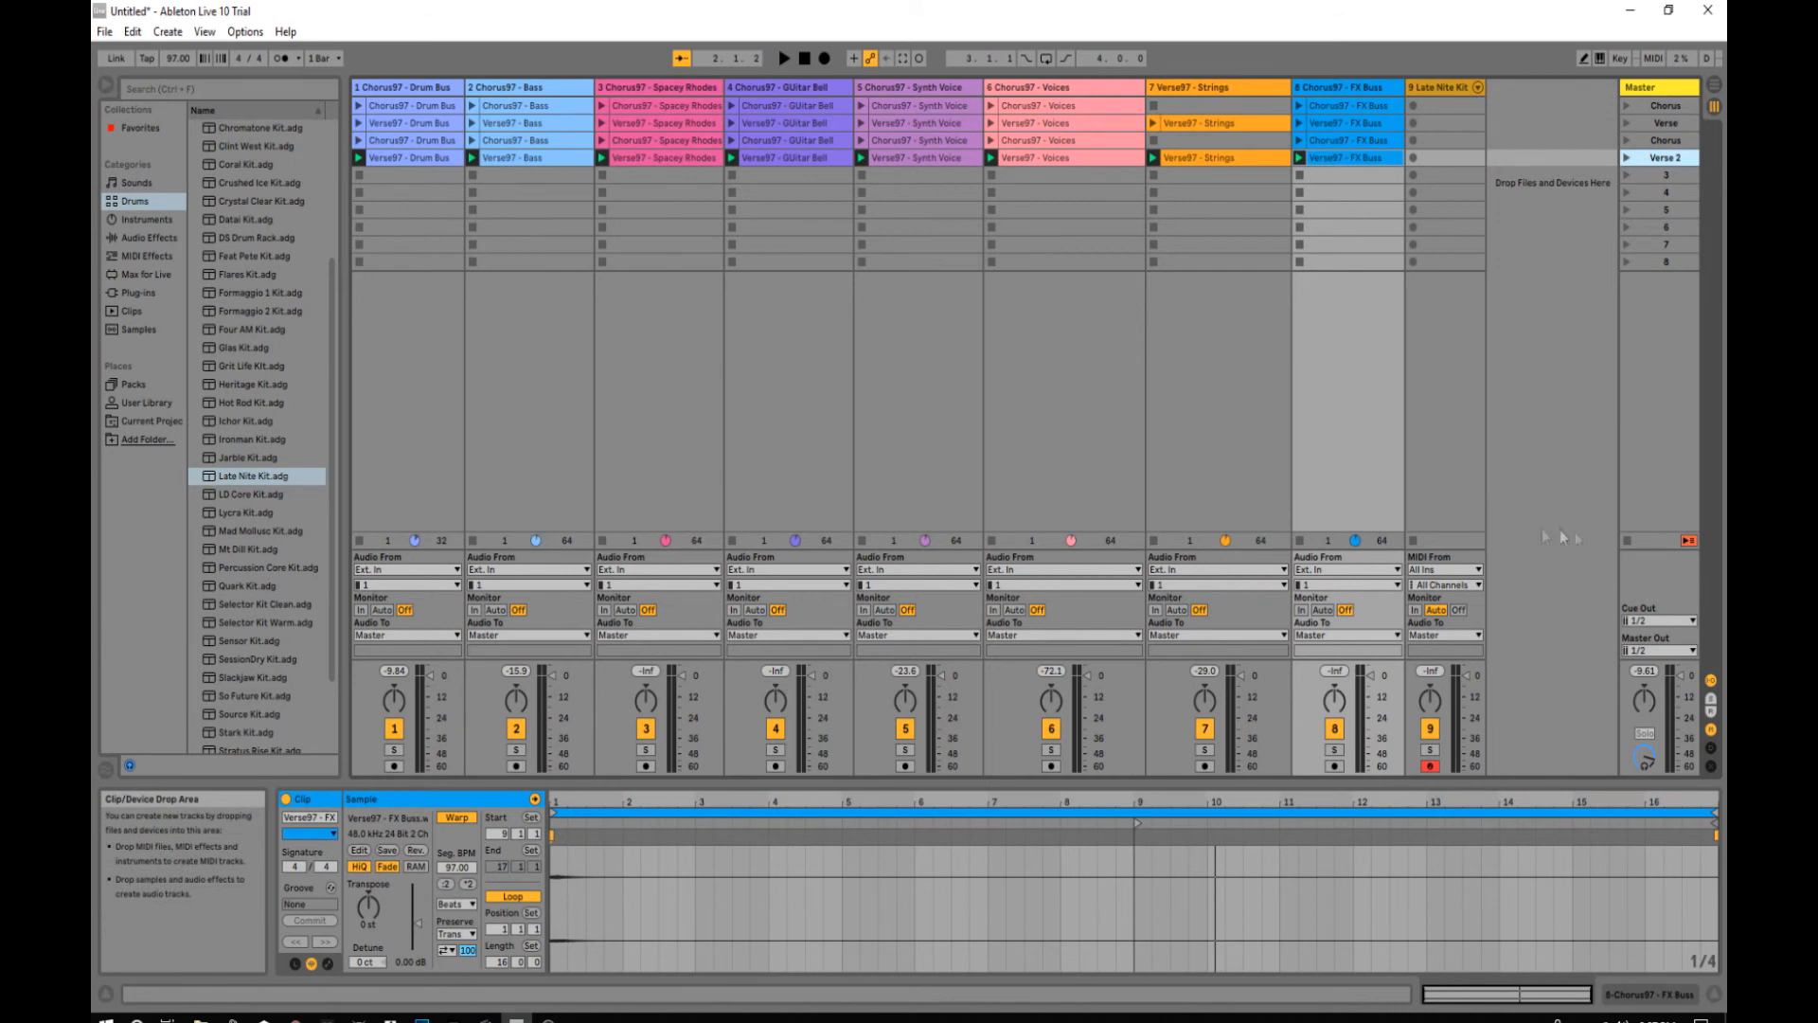
Step: Delete the Drum Bus clip from the Verse 2 scene and audition the scene without it
left_click(1627, 541)
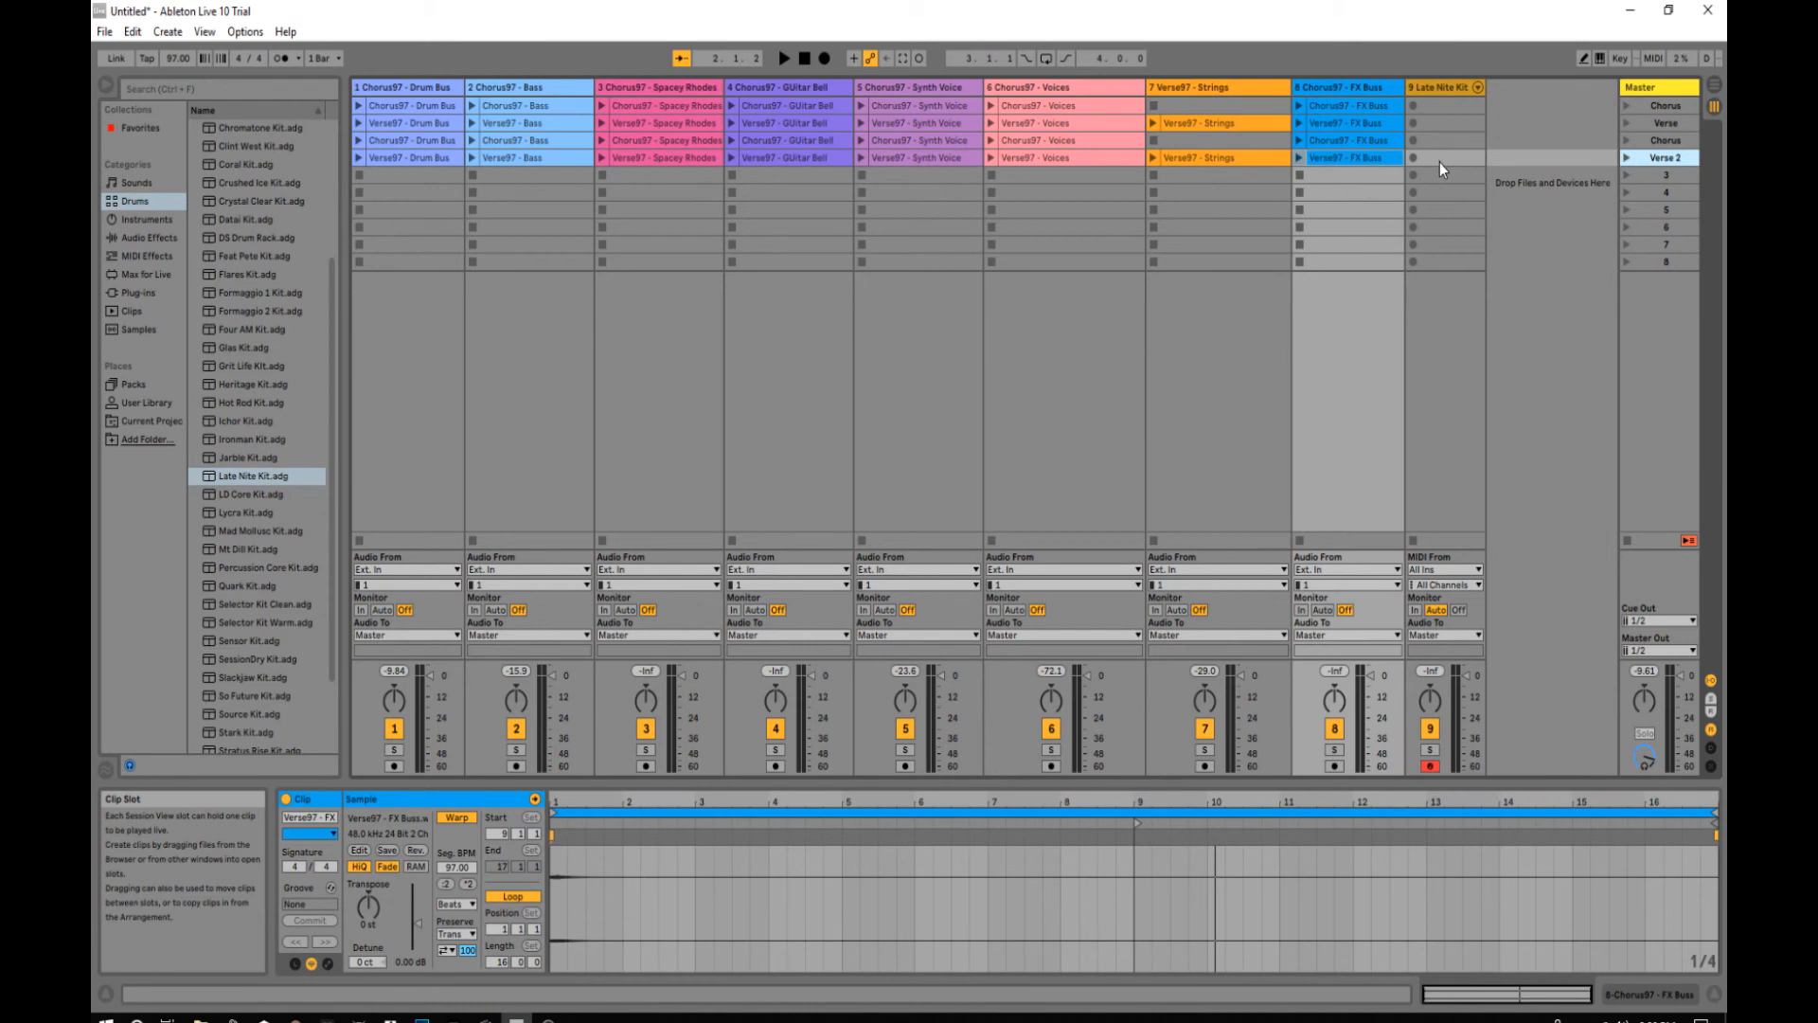
left_click(407, 160)
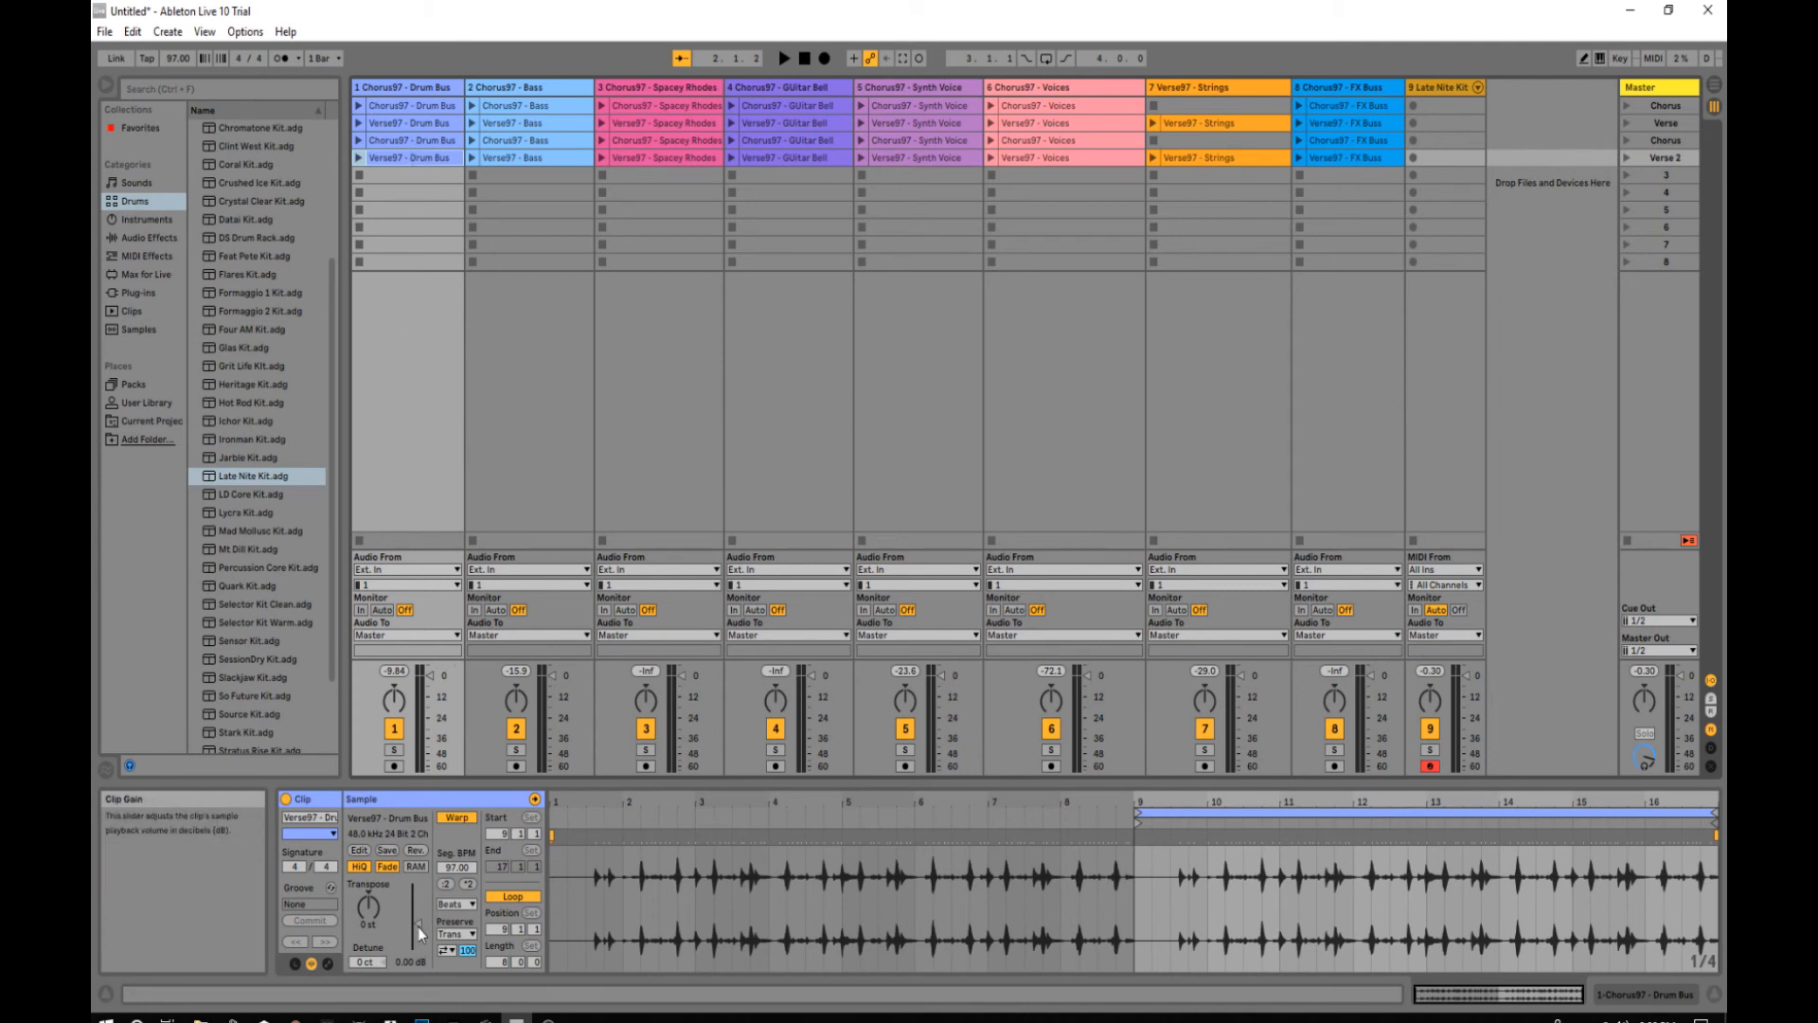
right_click(403, 161)
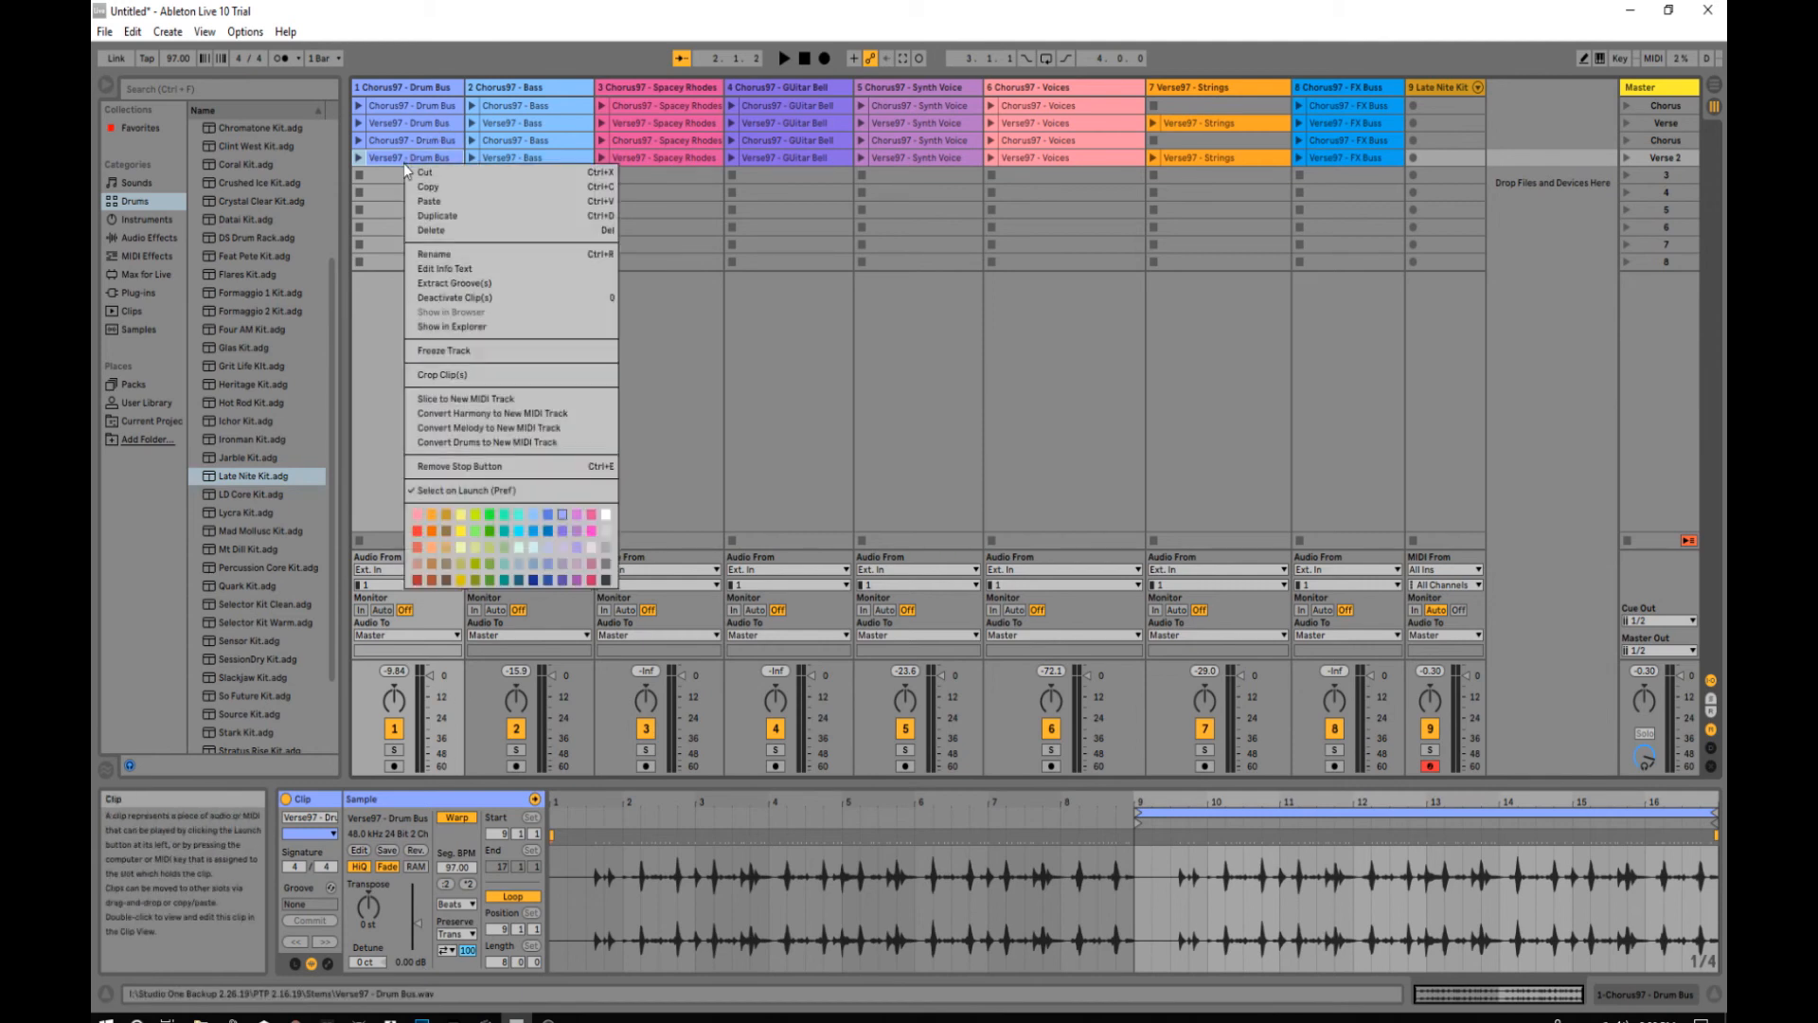
left_click(431, 231)
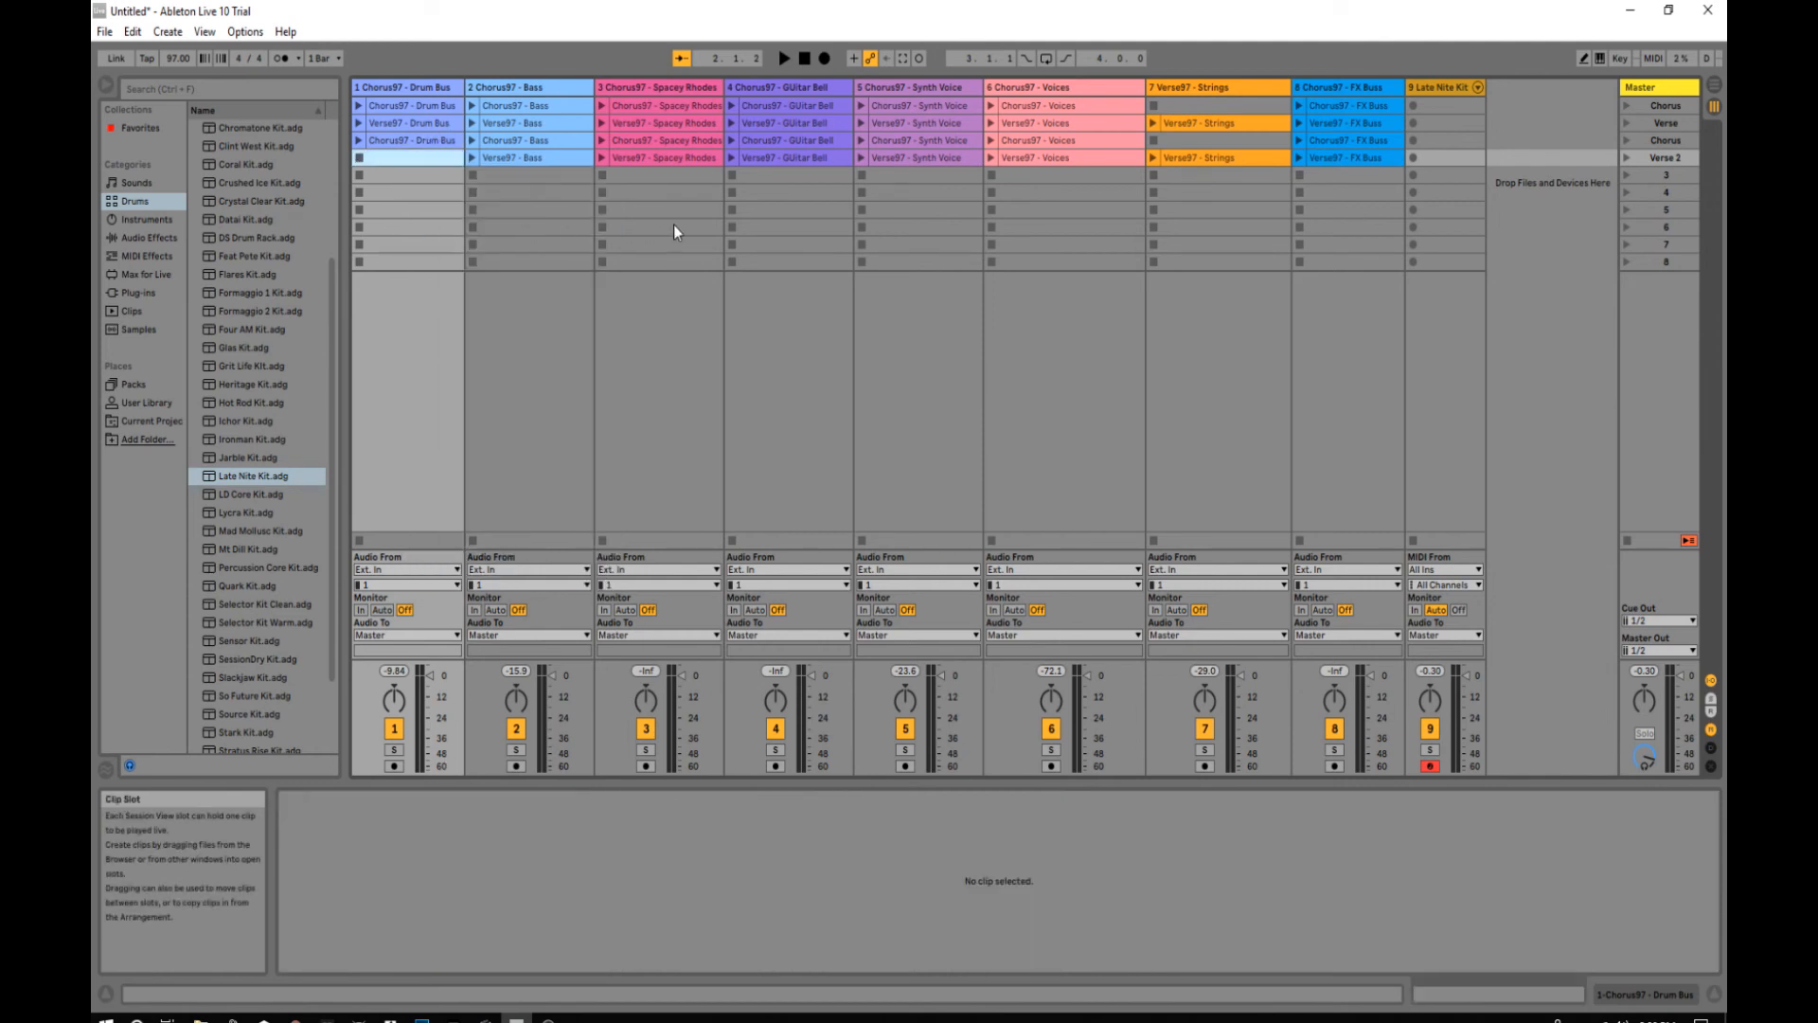
key("Return")
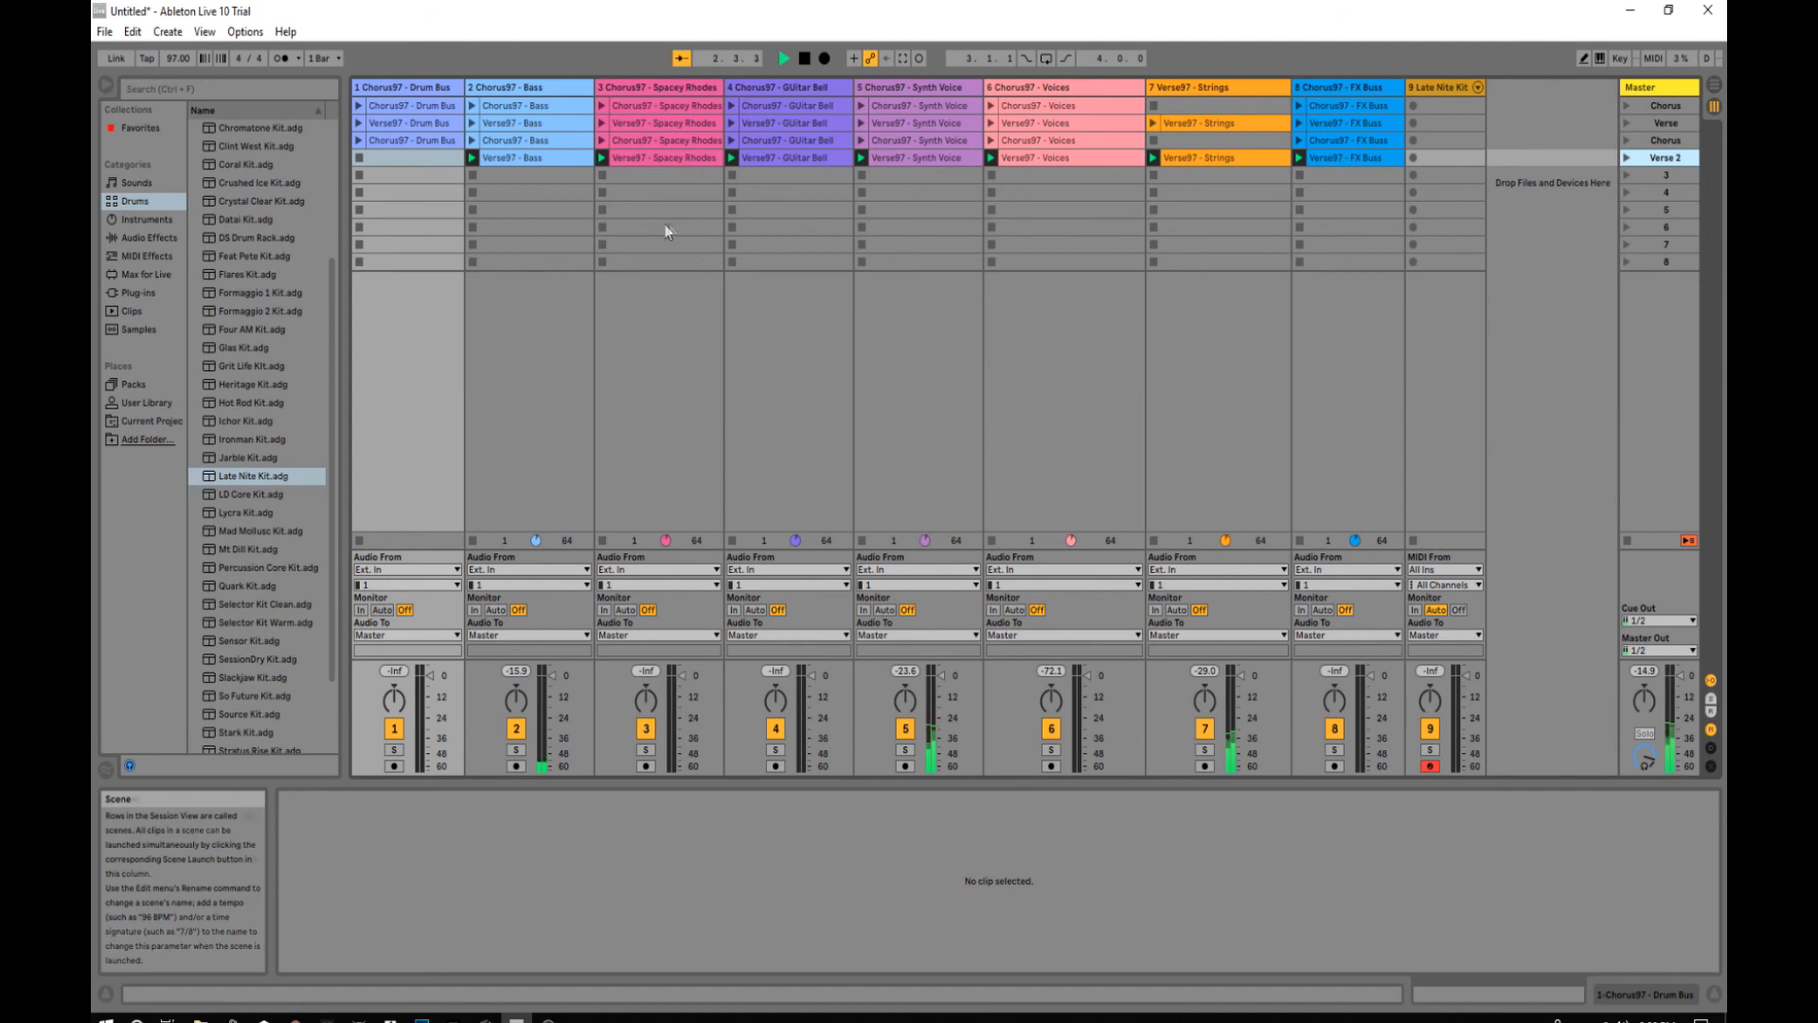
key("space")
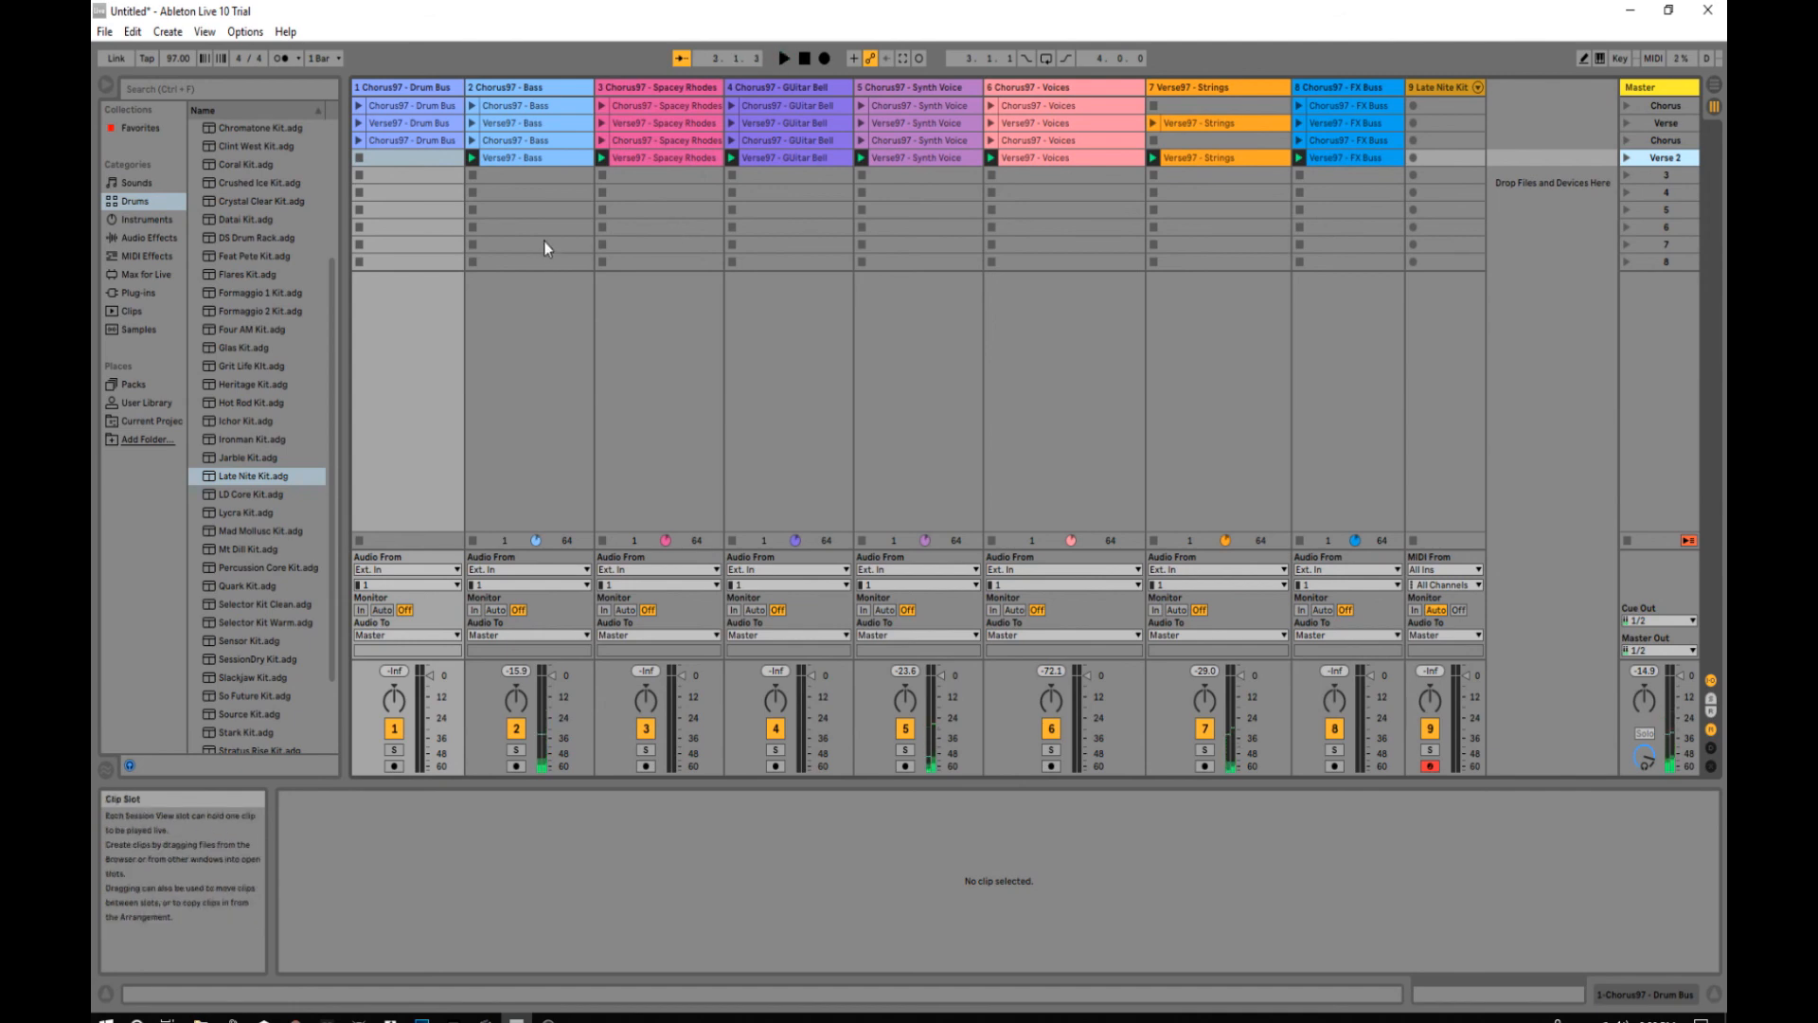